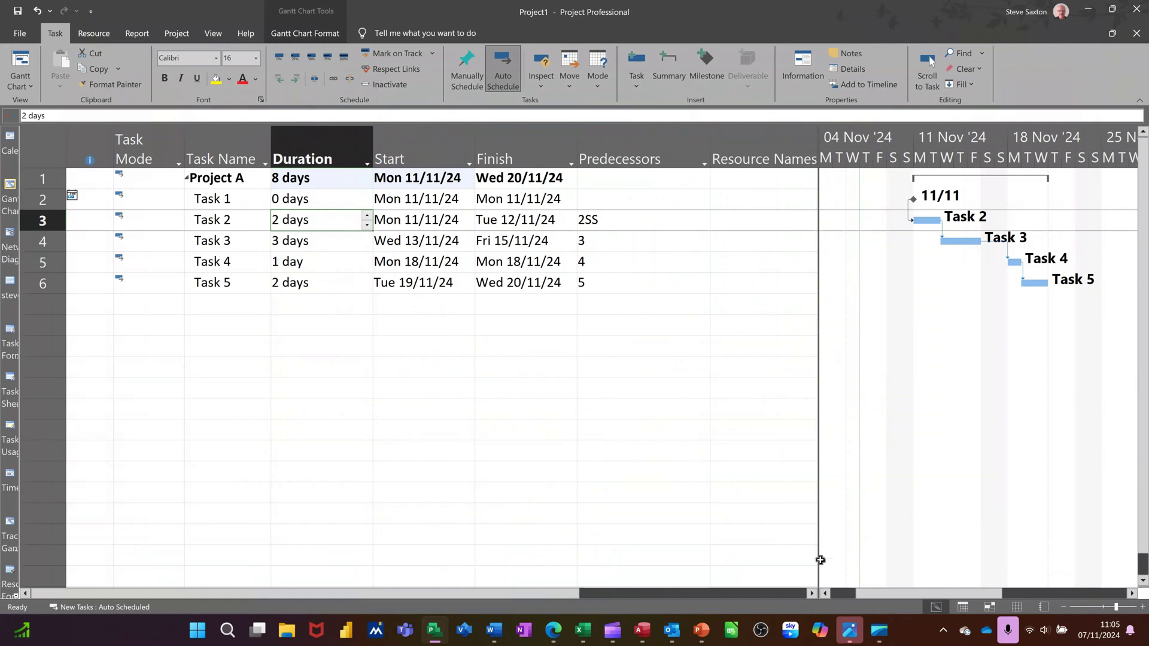
Switch to the Resource Sheet view and set the text style of all items to size 16
left_click(1018, 608)
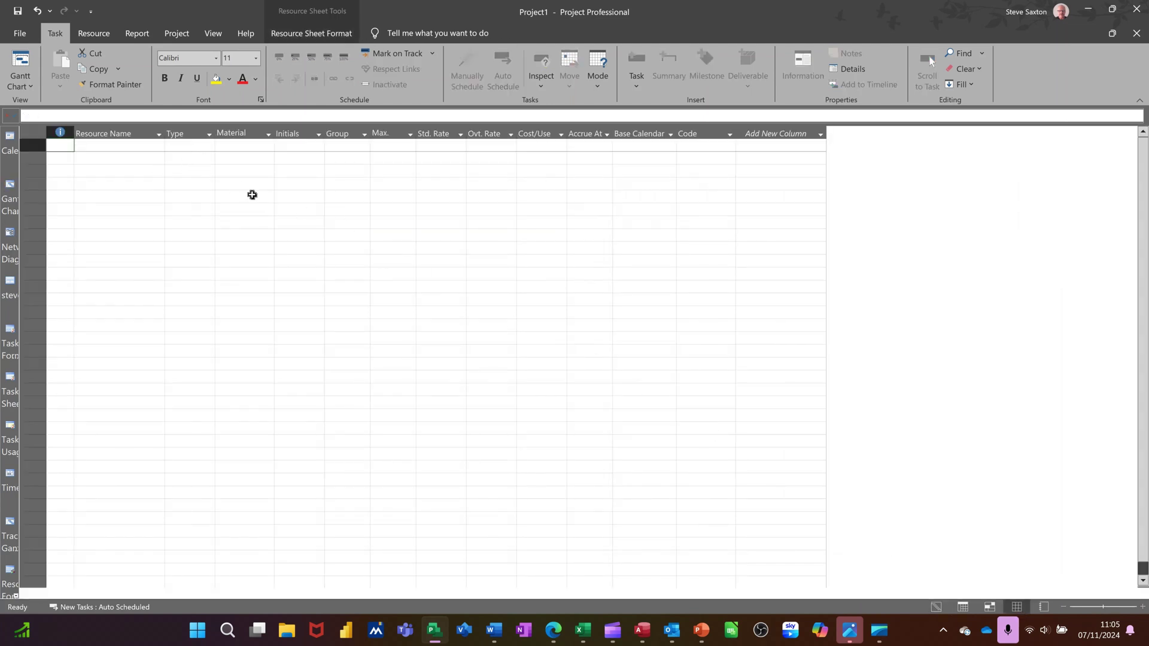
left_click(299, 34)
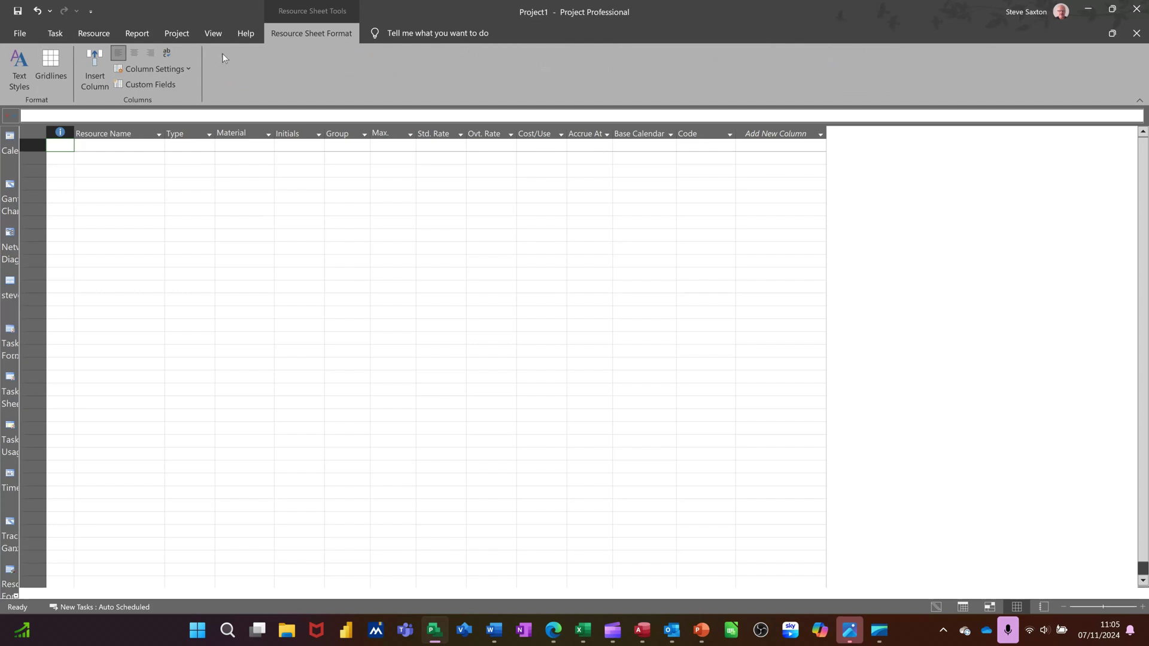
left_click(11, 63)
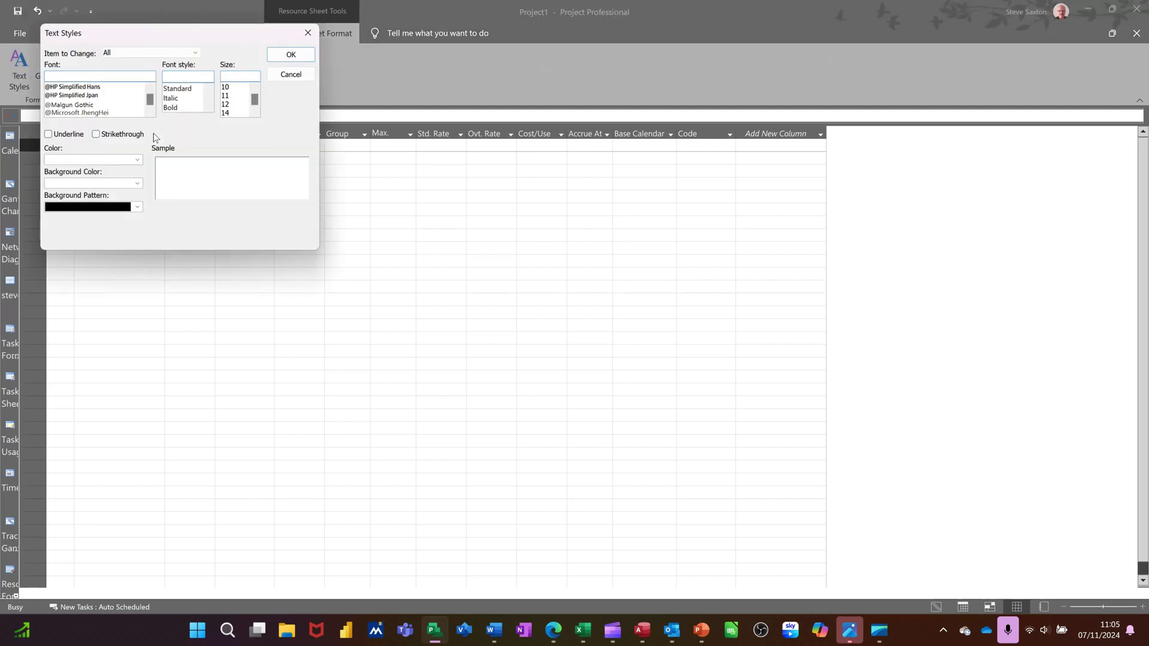
left_click(255, 113)
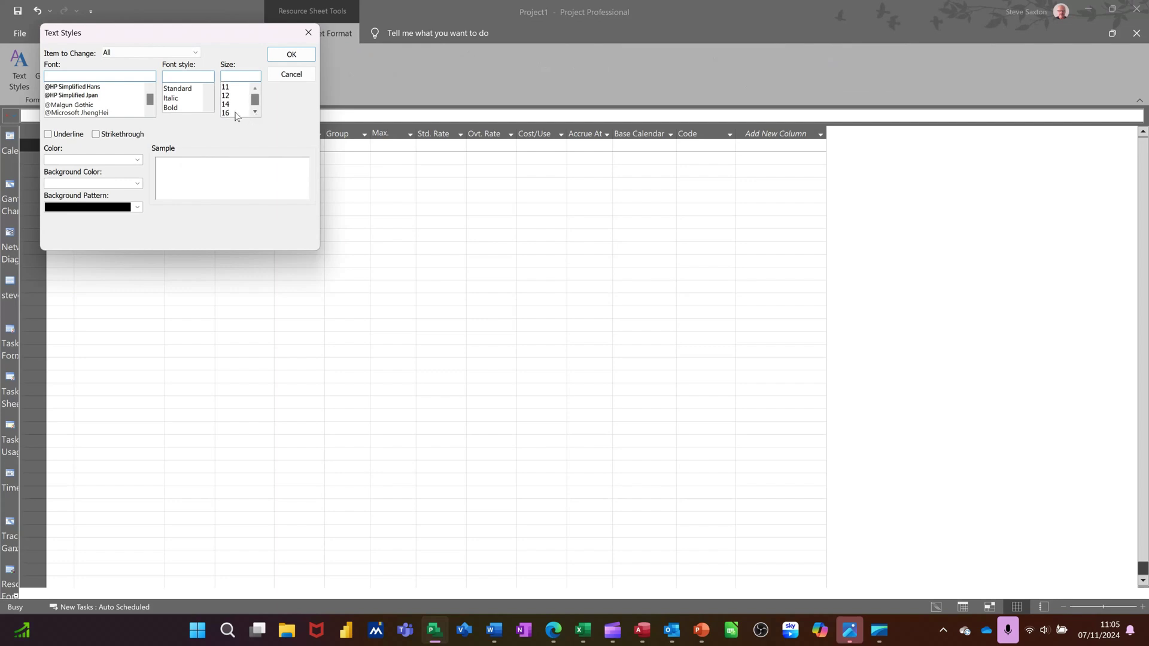
left_click(229, 113)
left_click(288, 55)
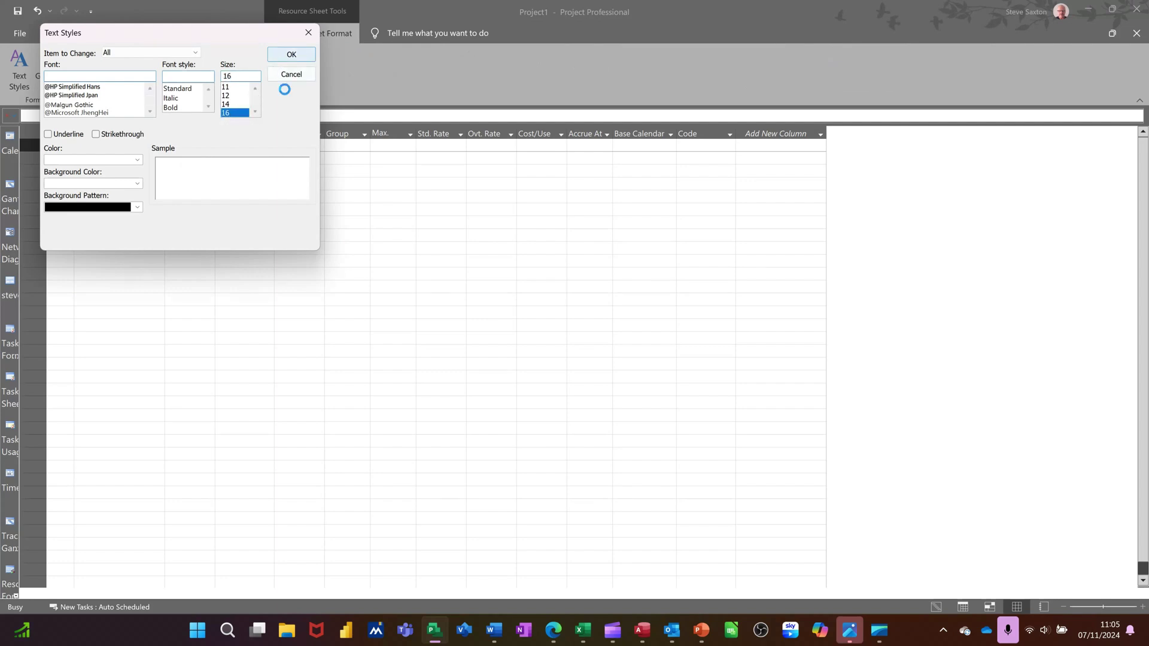
Enter the first names of the four team members as resources in the first four rows of the sheet
left_click(175, 158)
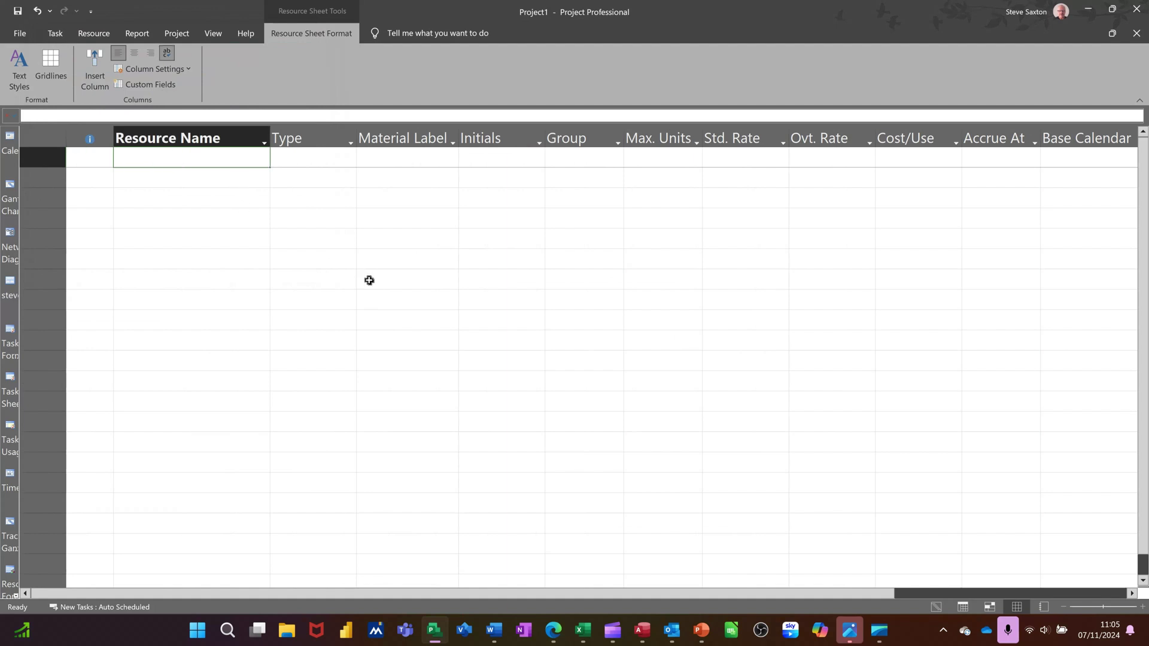
type("Bill")
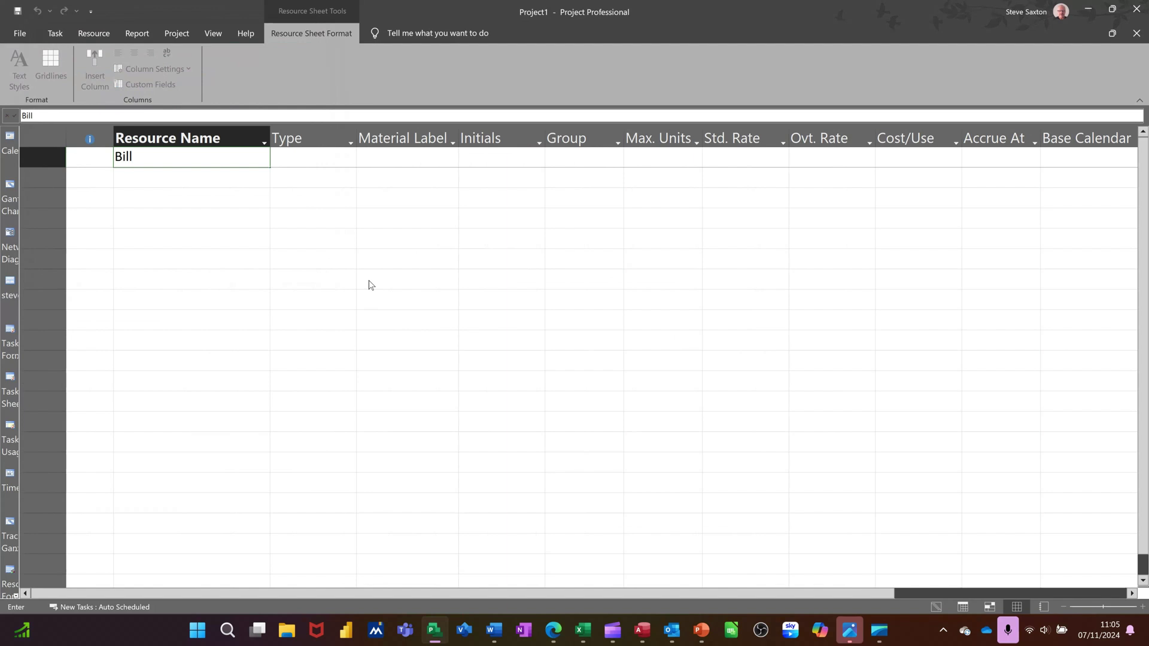
key("Return")
type("Ben")
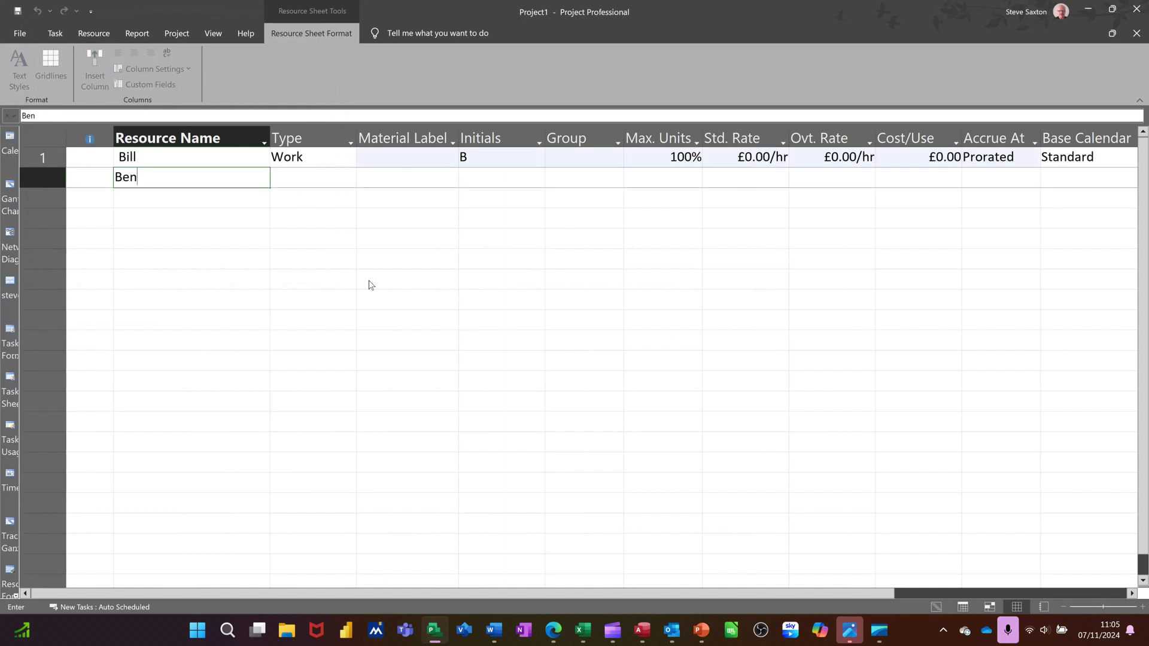
key("Return")
type("Anne")
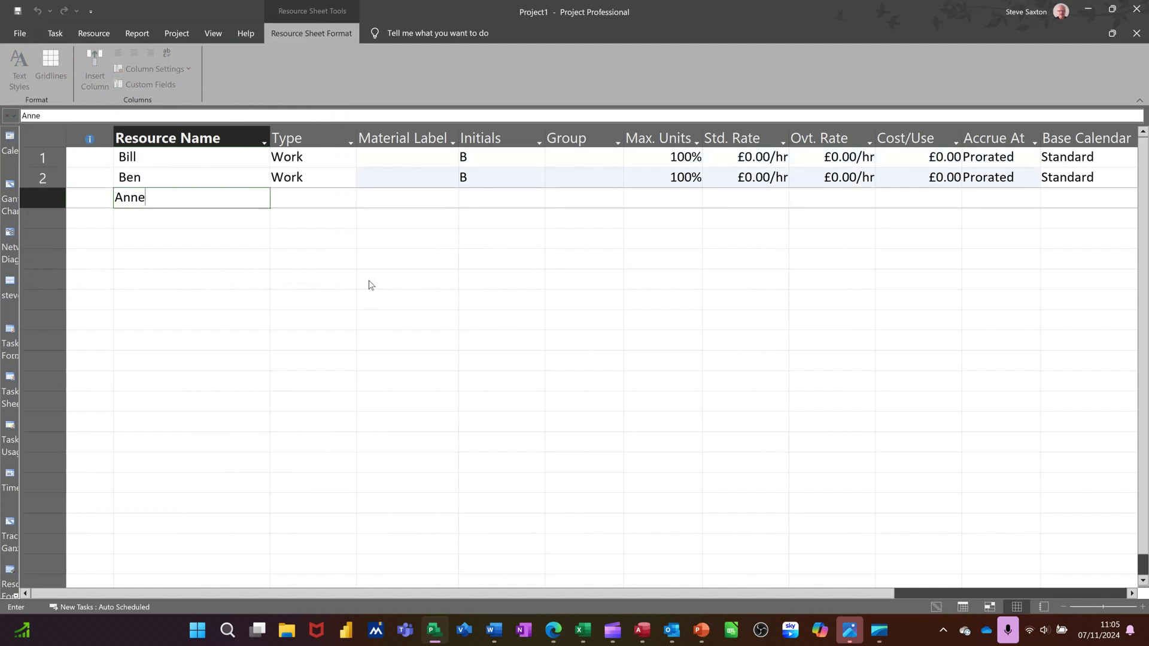
key("Return")
type("Carol")
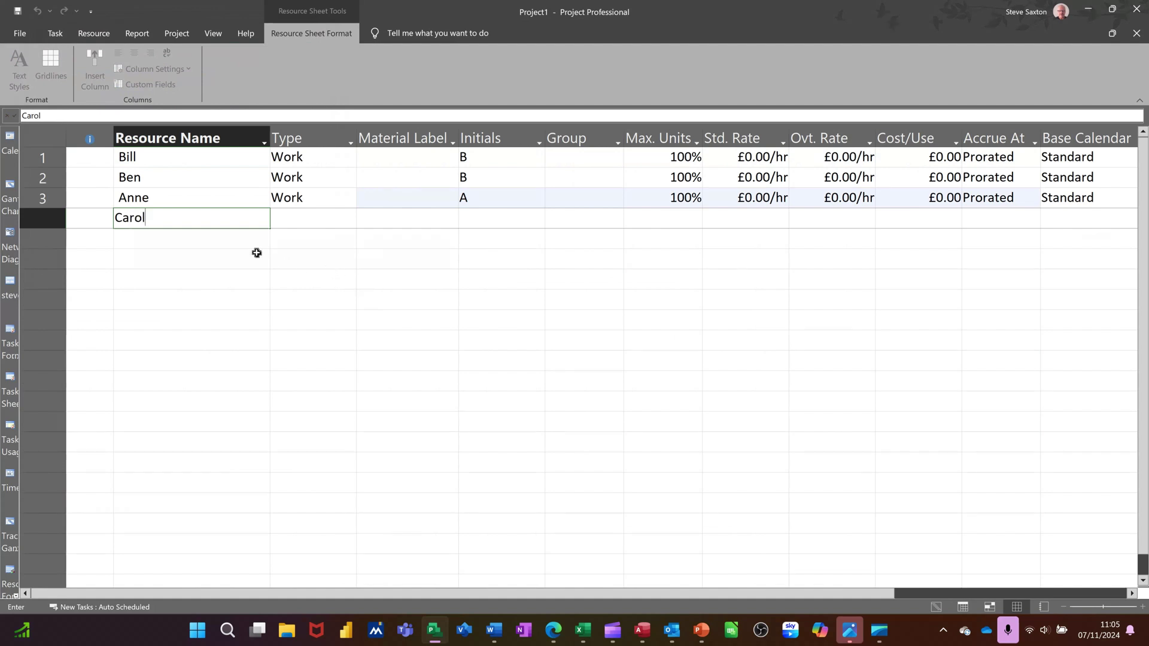
left_click(238, 242)
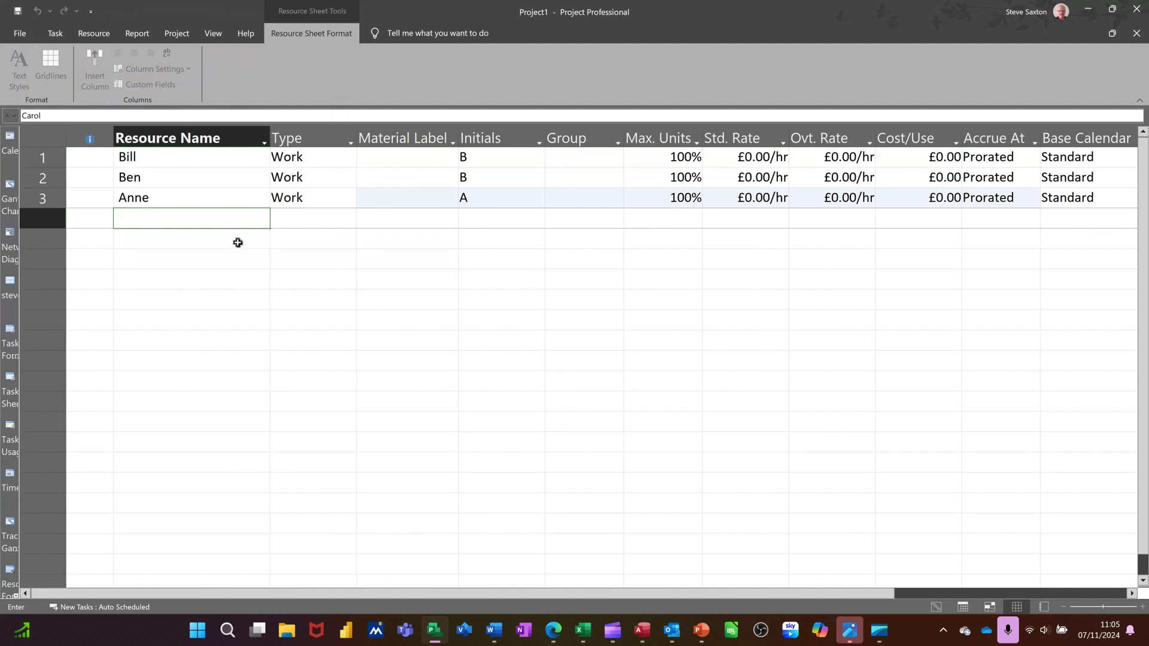
Examine the resource types available for the first team member without changing the type
left_click(323, 158)
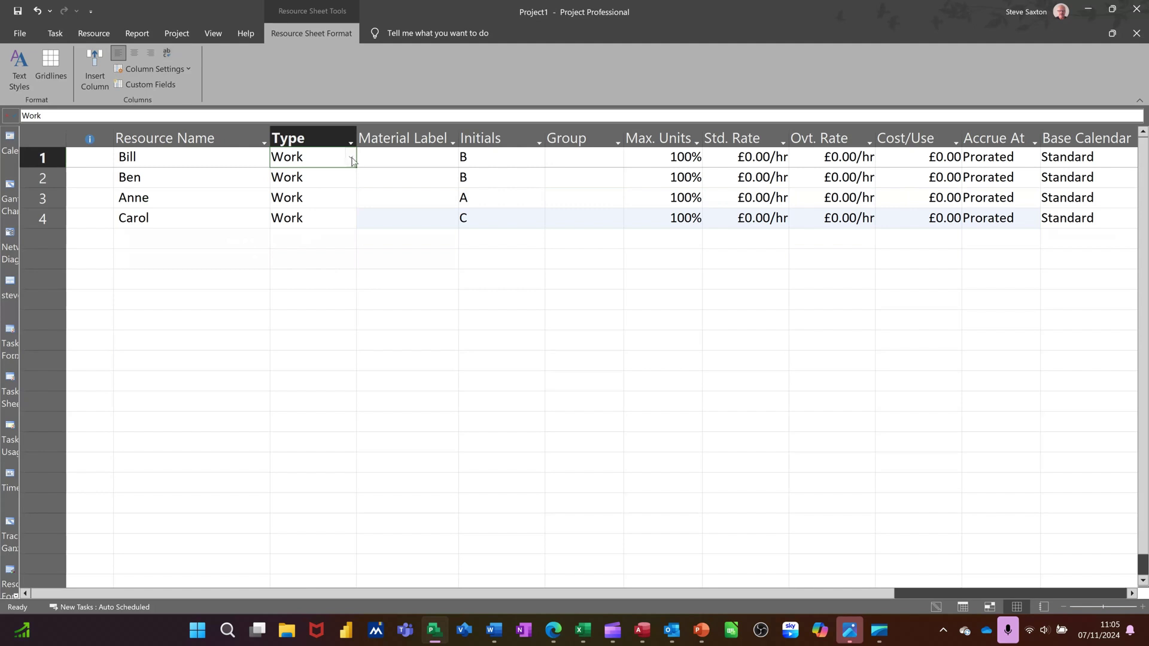
left_click(352, 159)
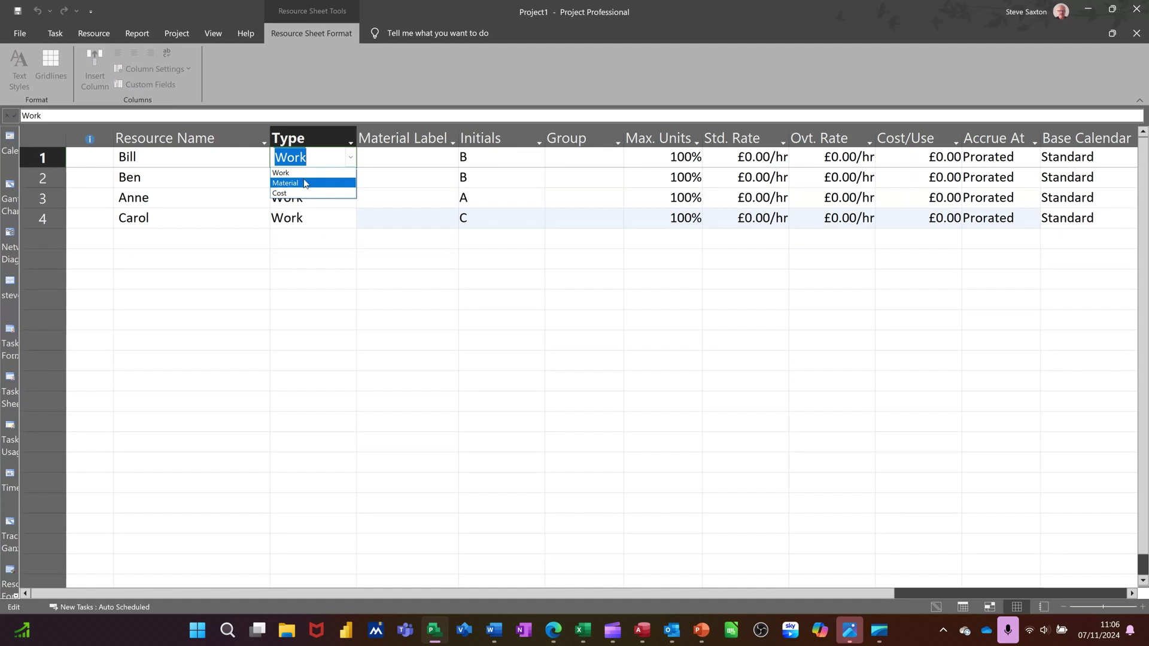
key("Escape")
key("Escape")
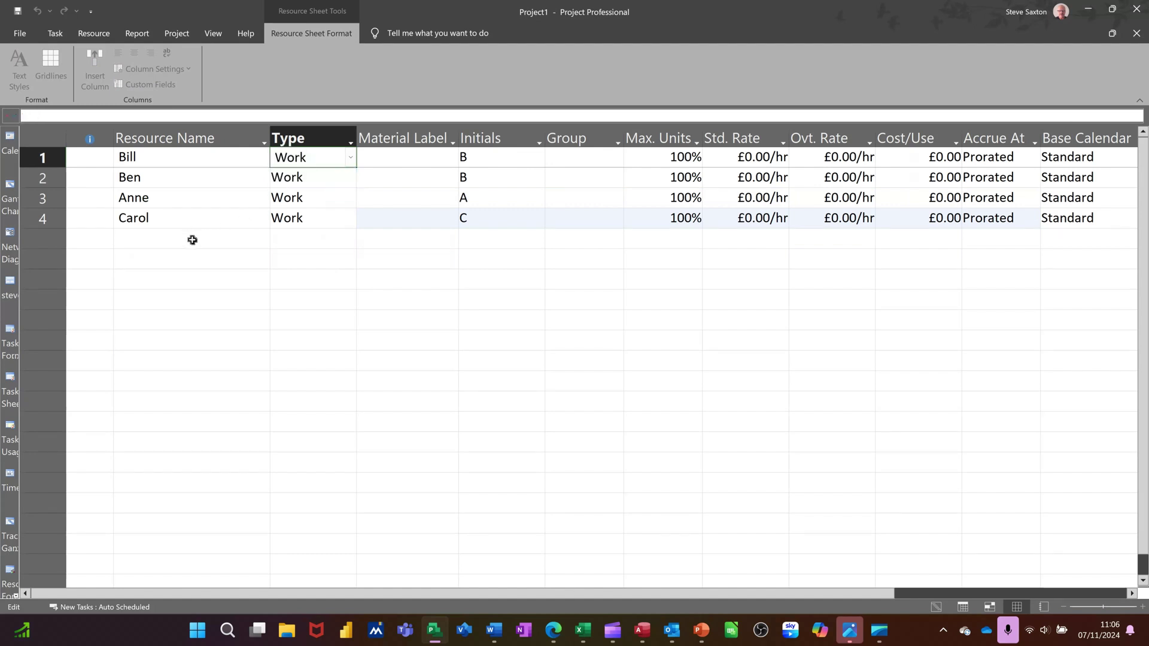
Add the resources Computers, Microsoft Office, Paper and Hotel below the team members
left_click(192, 240)
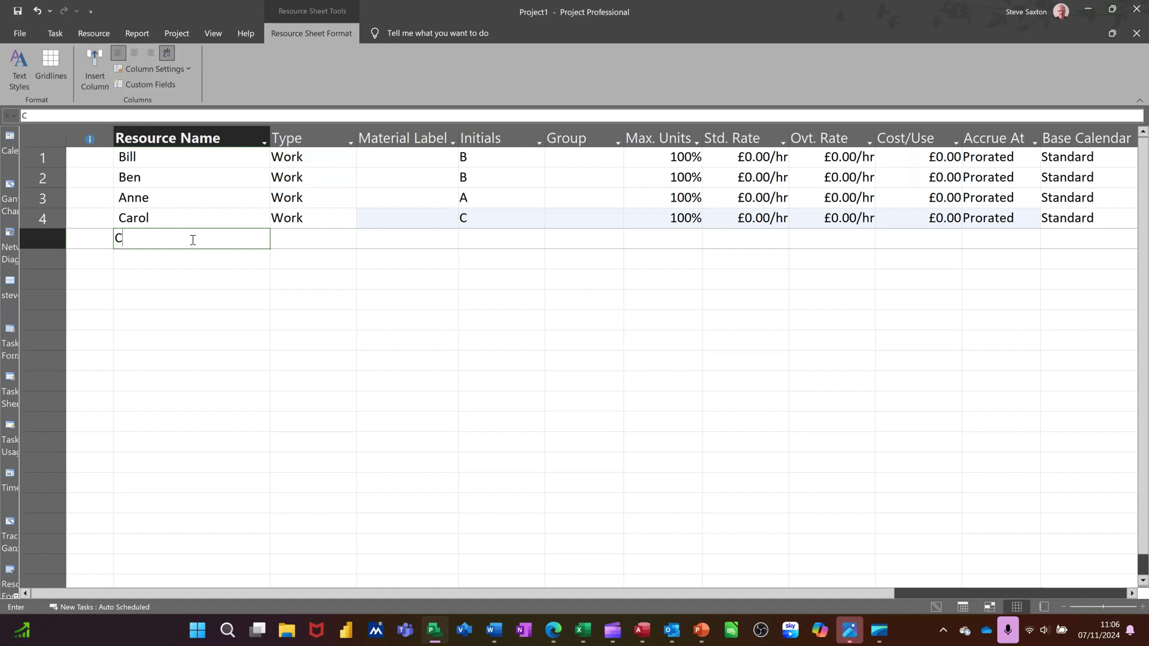
type("Computers")
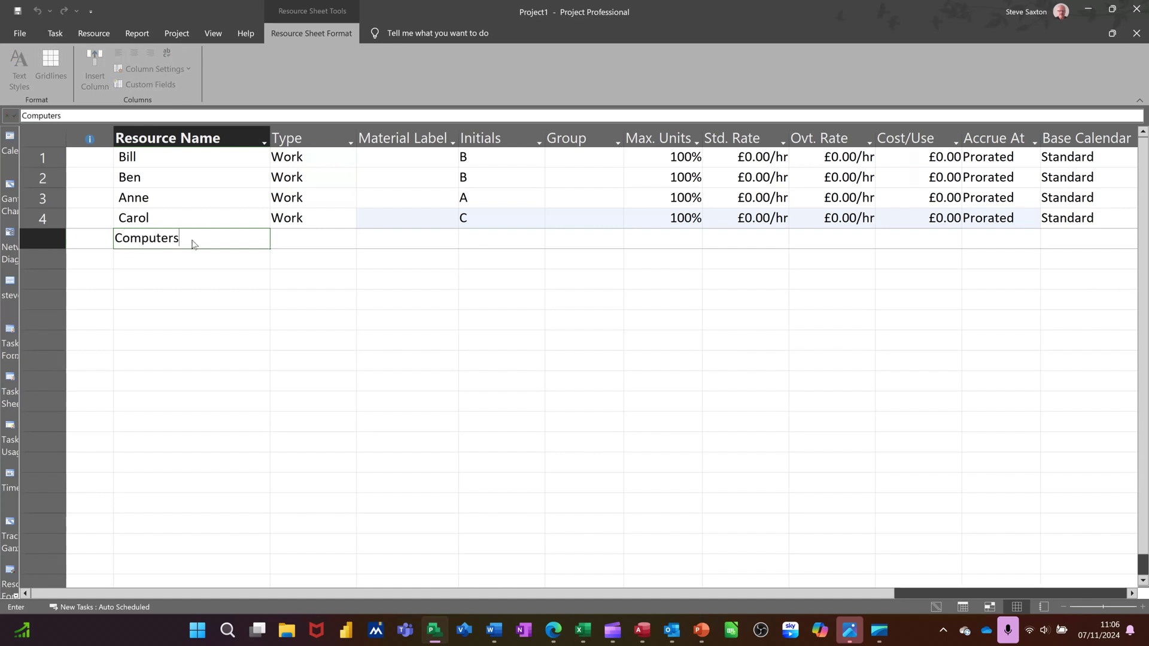
key("Return")
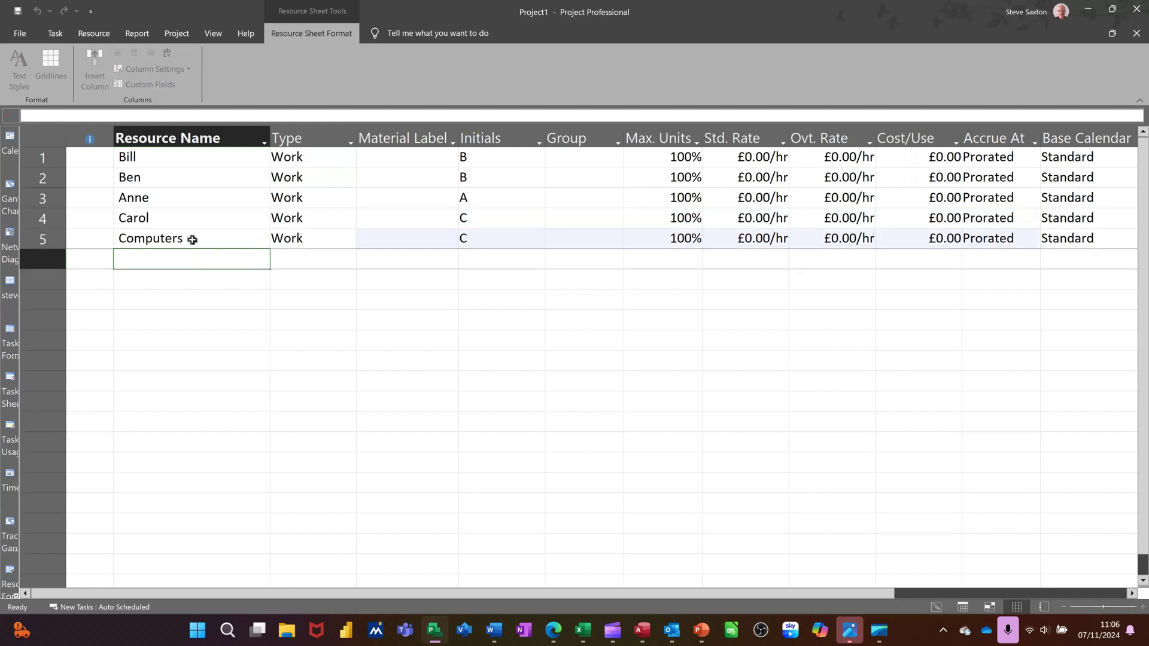
type("Microsoft Office")
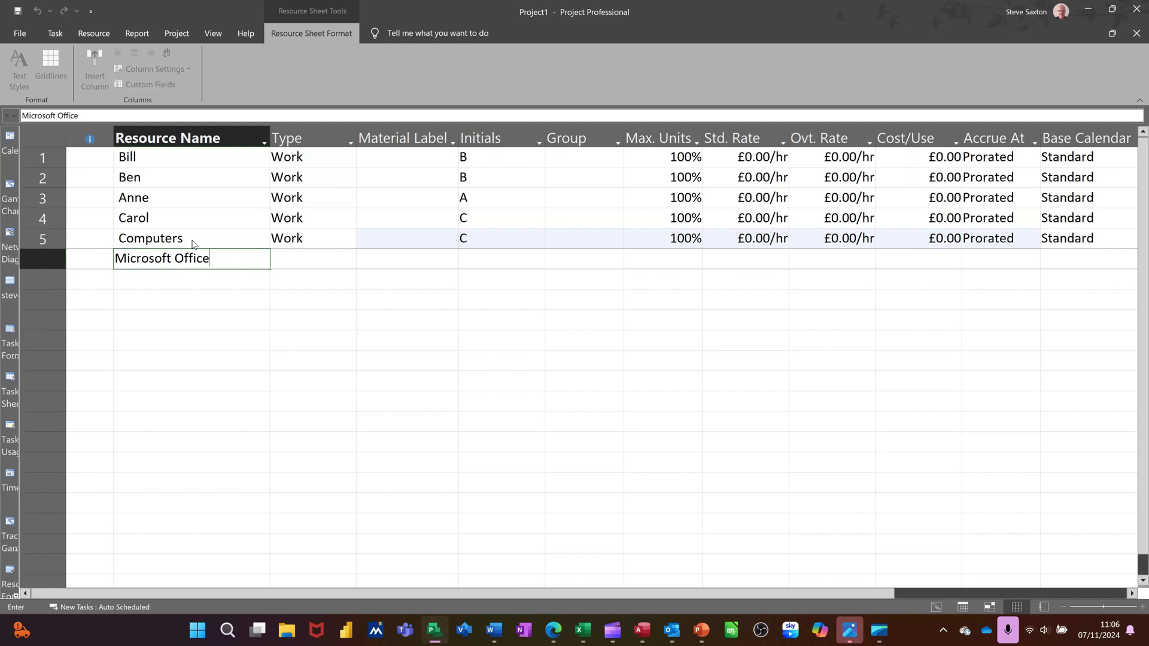
key("Return")
type("Pape")
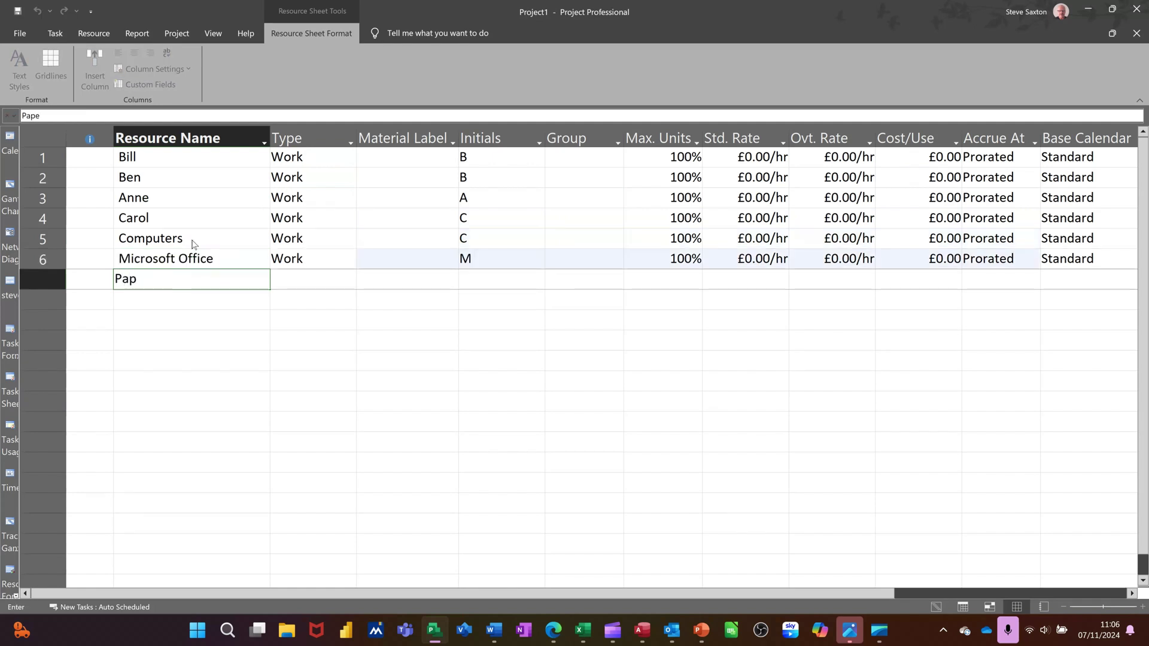
type("r")
key("Return")
type("Hotel")
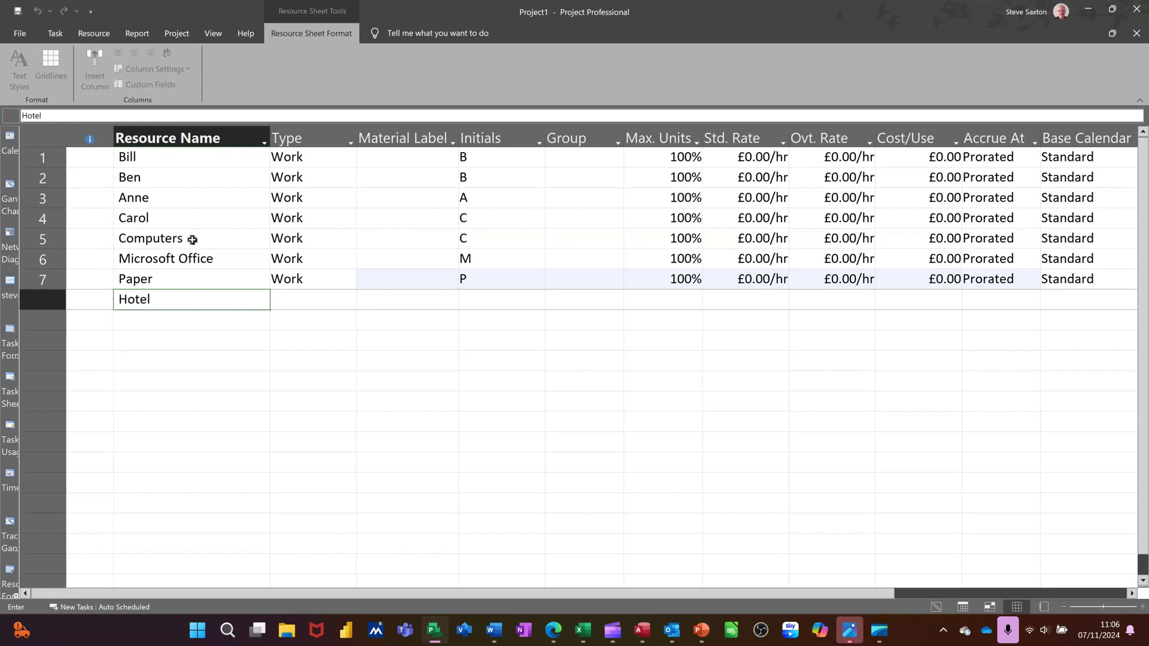
key("Tab")
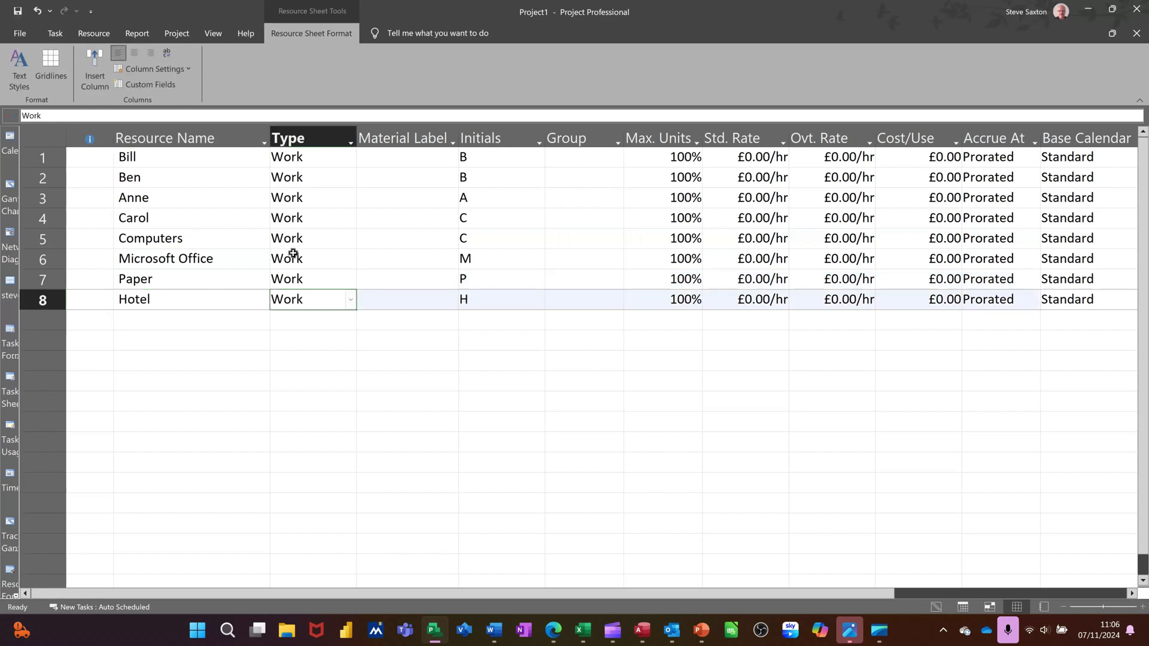
Set the resource type of Computers, Microsoft Office and Paper to Material
left_click(321, 240)
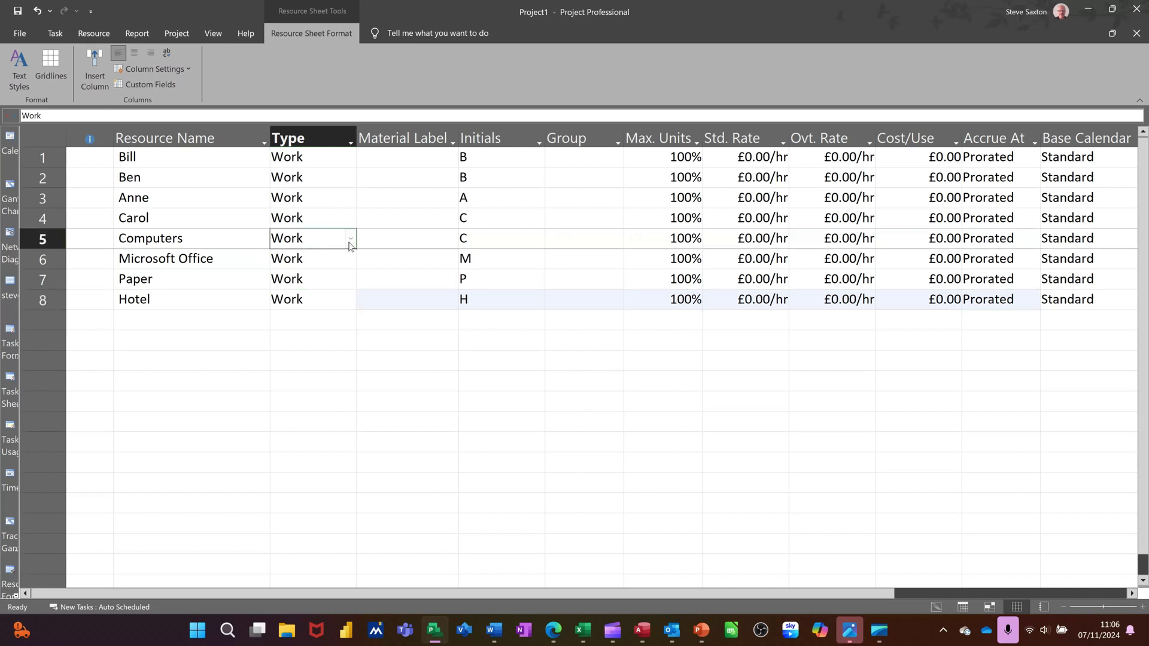
left_click(349, 242)
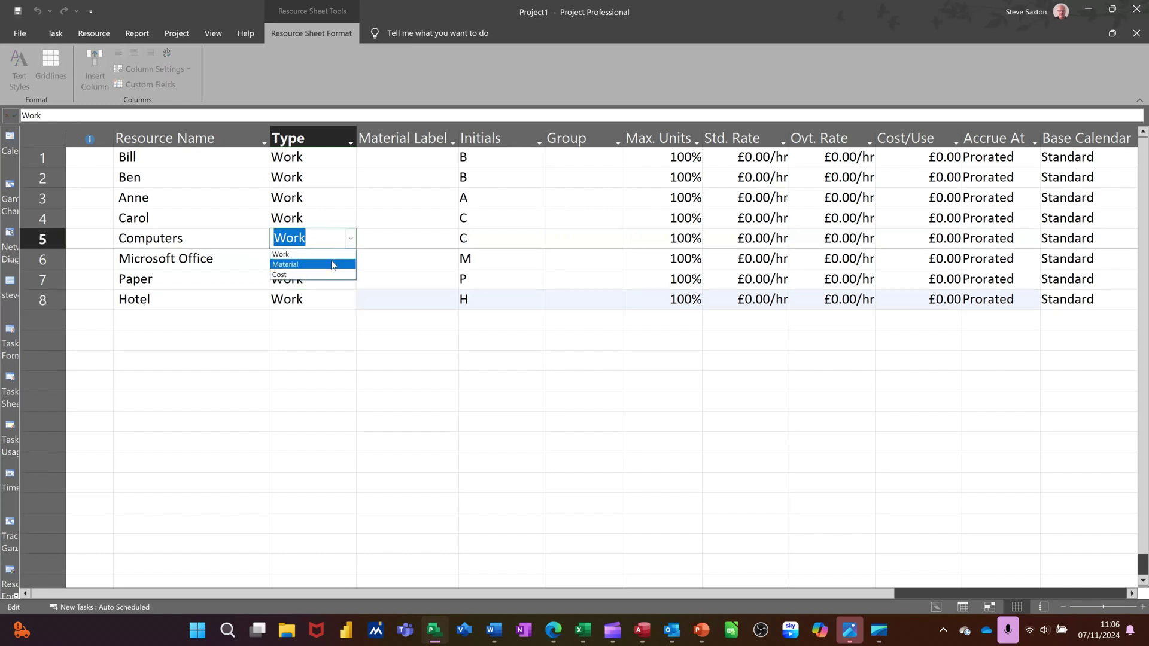
left_click(333, 265)
left_click(346, 266)
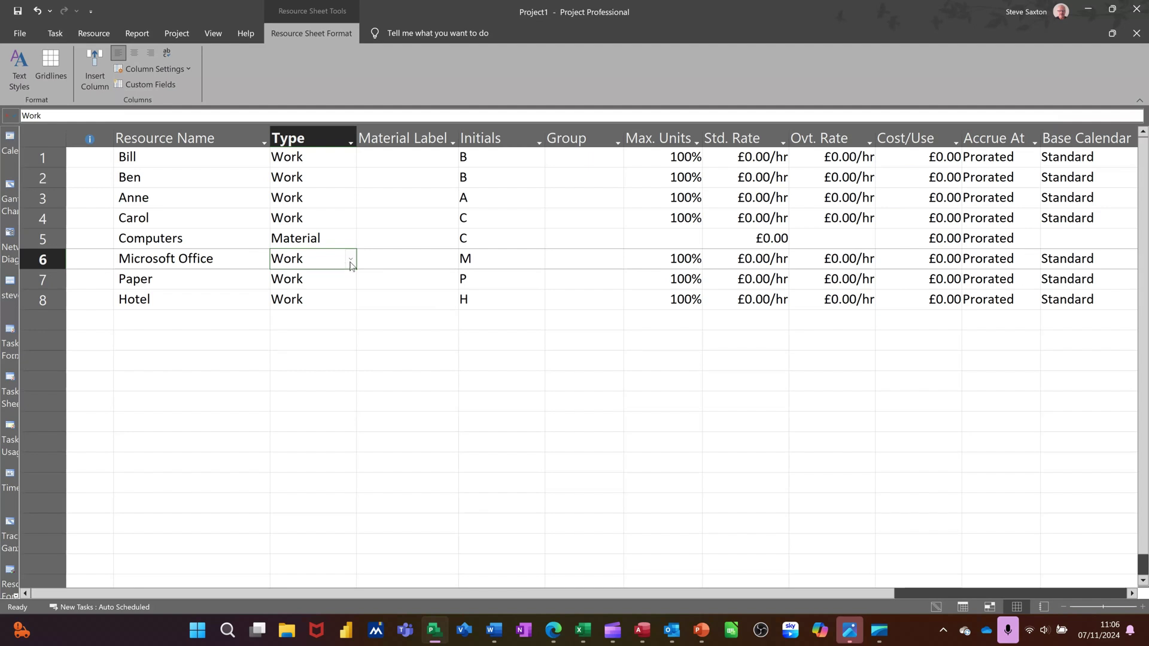
left_click(351, 265)
left_click(330, 283)
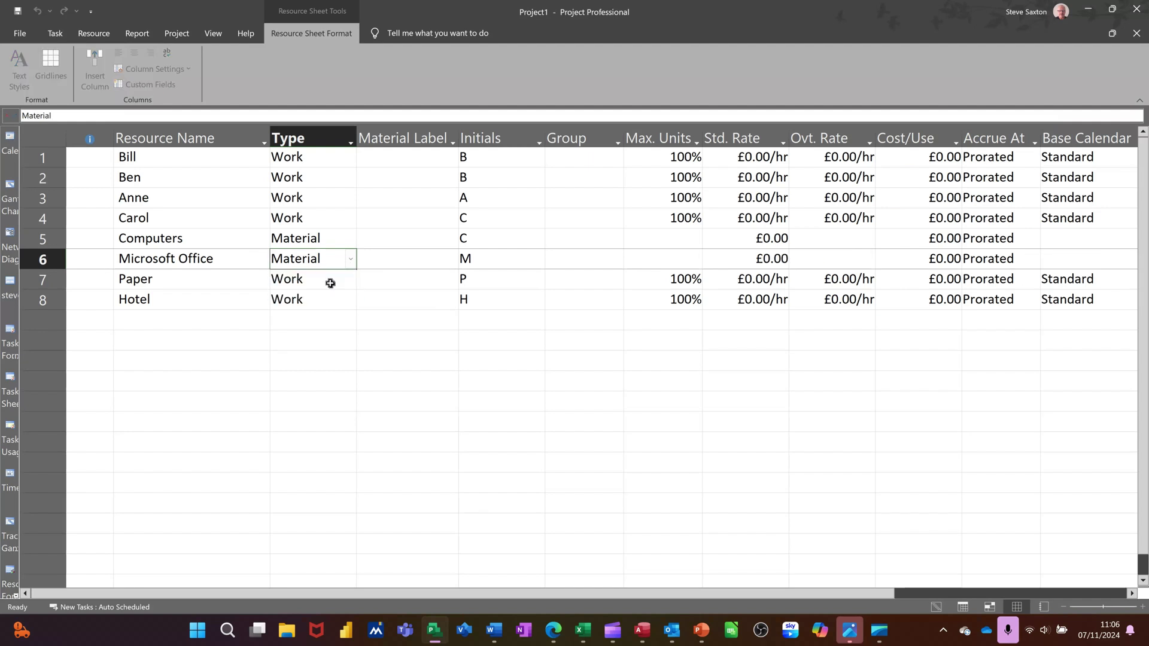
left_click(330, 283)
left_click(350, 280)
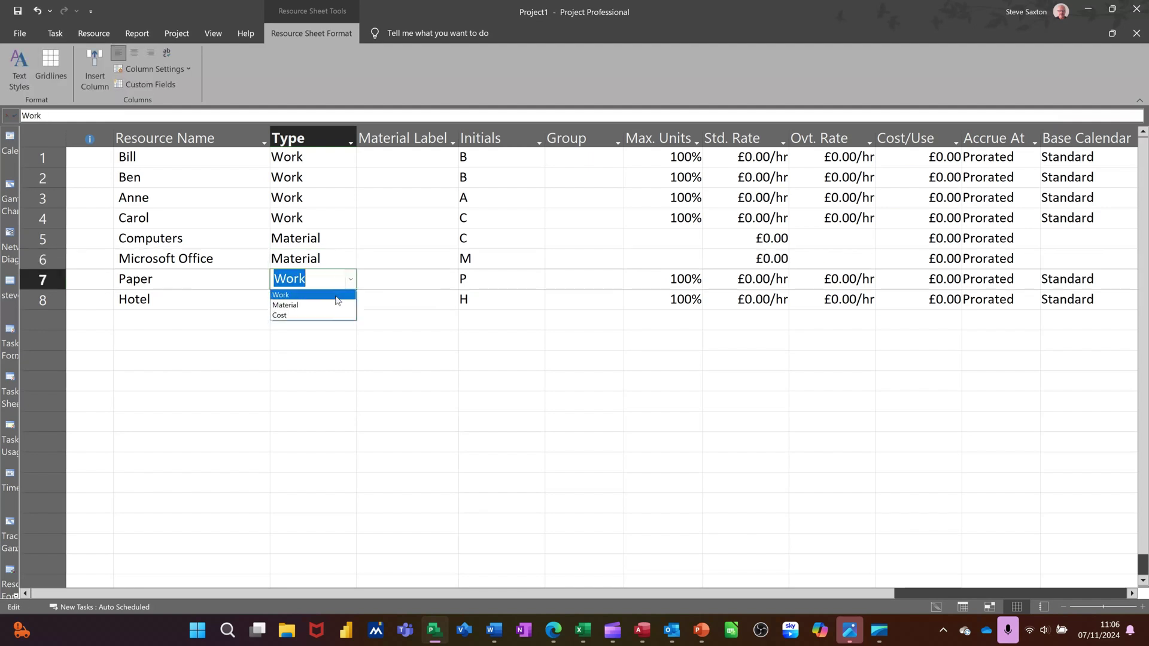
left_click(323, 305)
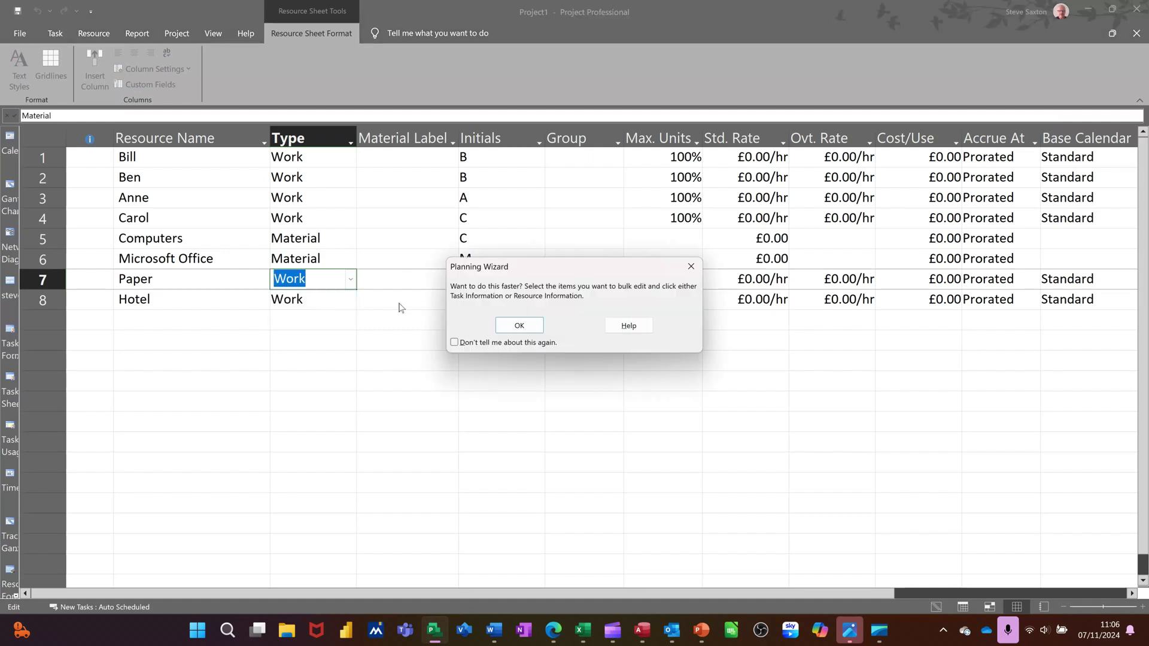
left_click(519, 325)
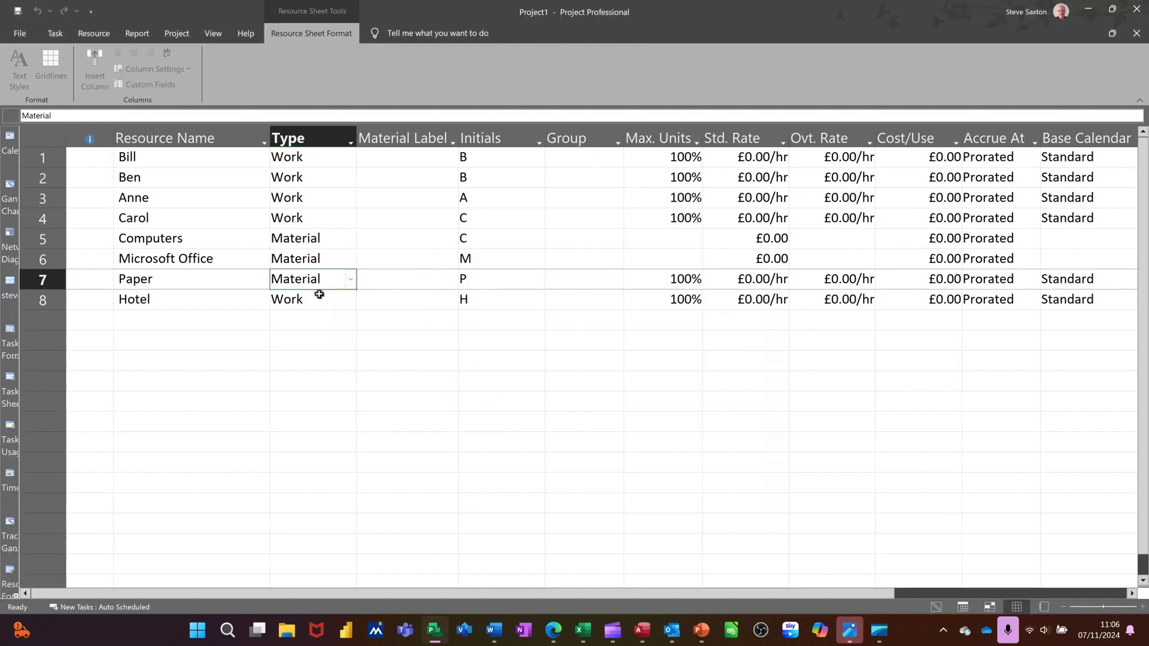
Set the resource type of Hotel to Cost
left_click(319, 294)
left_click(349, 301)
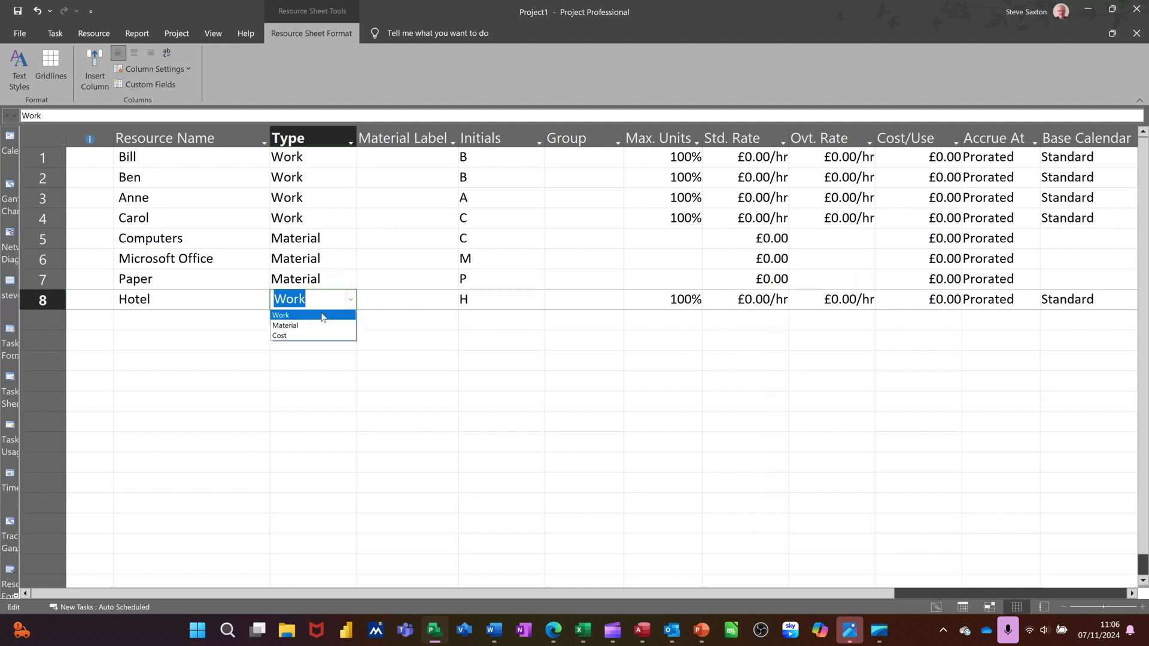
left_click(315, 335)
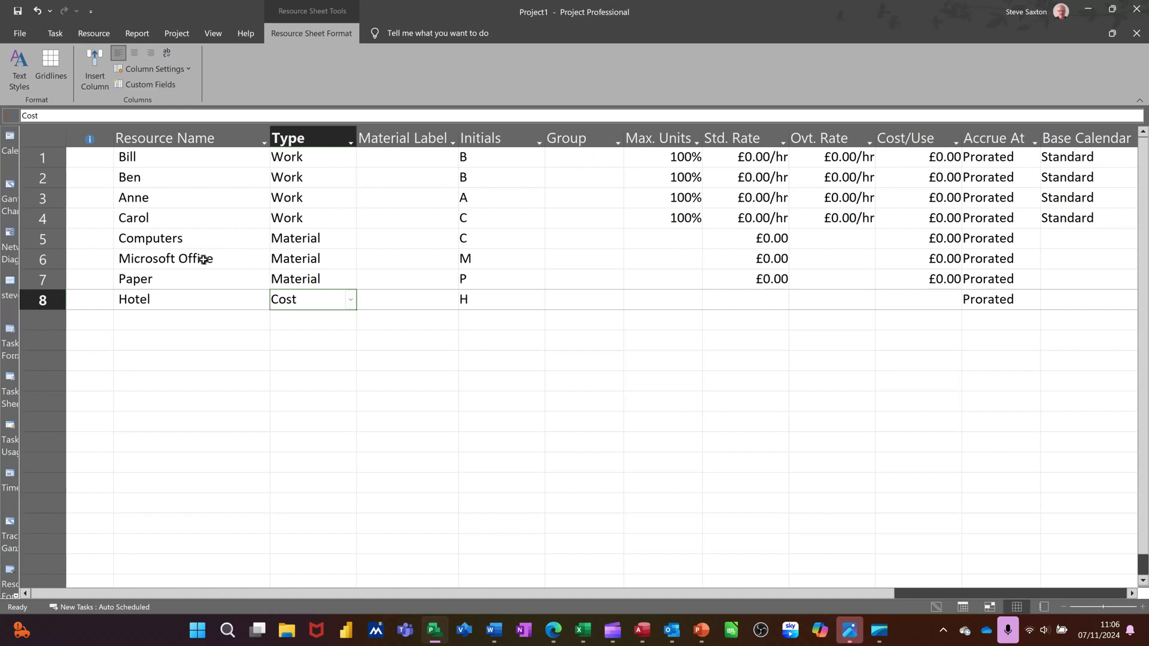
Enter the material labels MSO for Microsoft Office and PCs for Computers
left_click(368, 259)
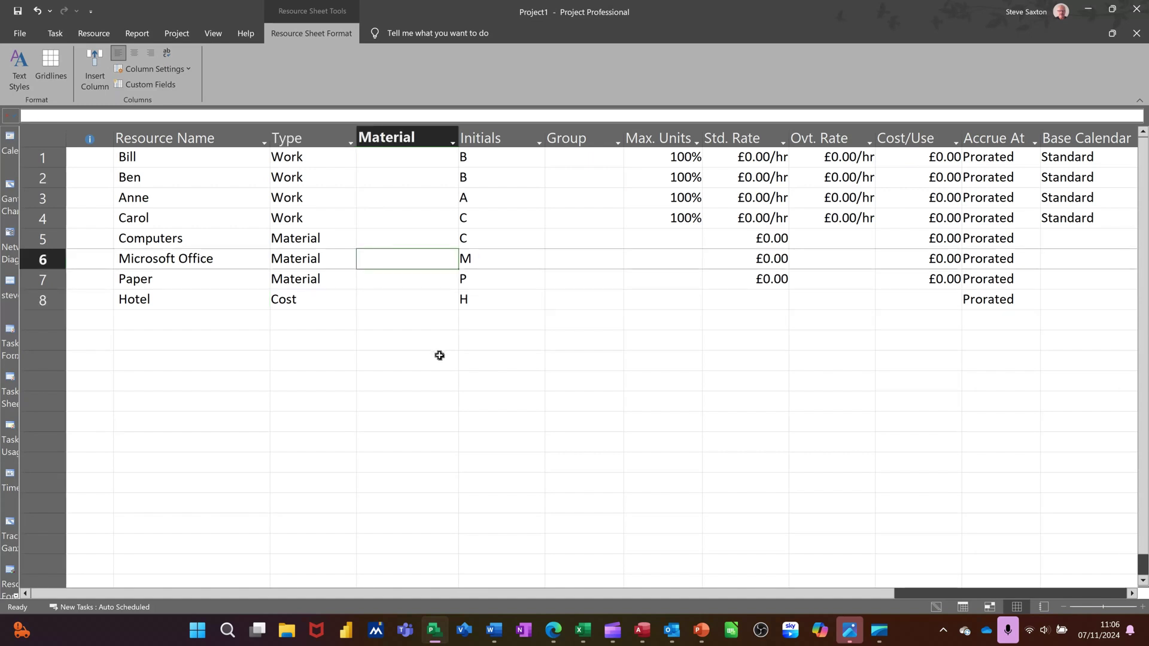
type("MSO")
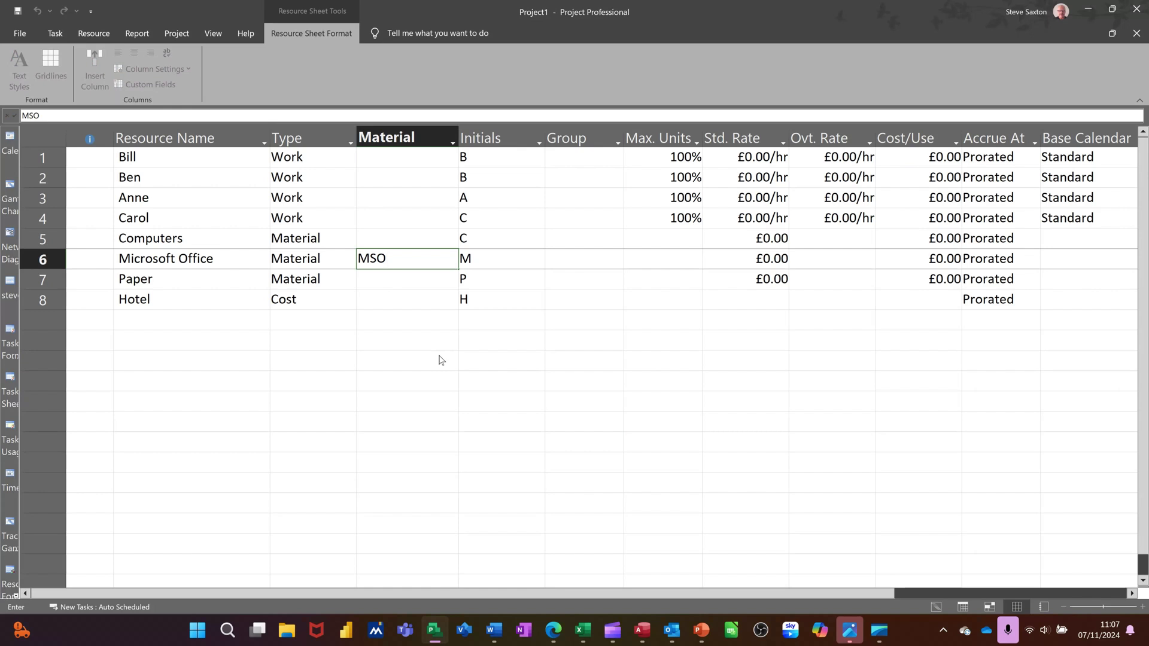
left_click(398, 241)
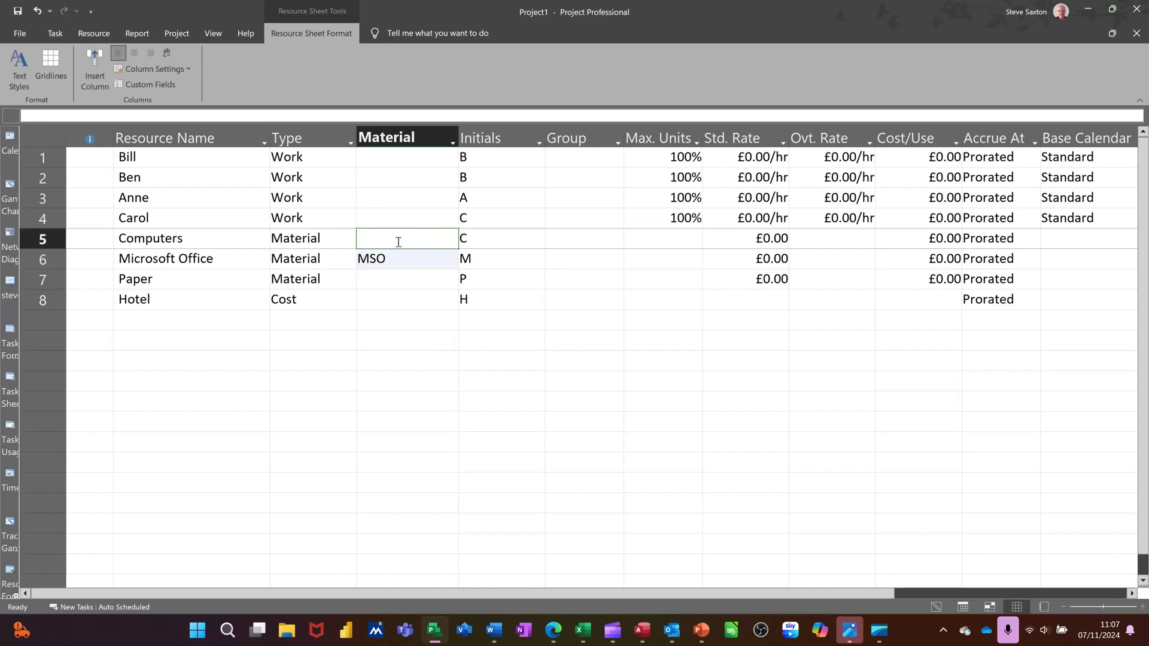
type("PCs")
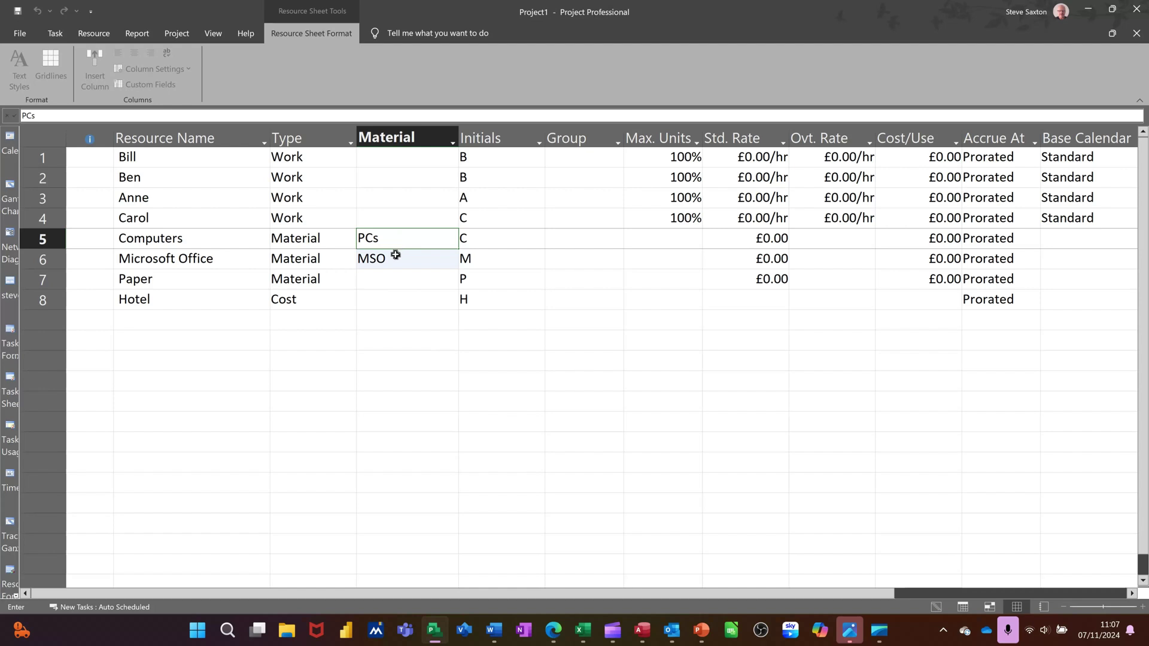
left_click(379, 281)
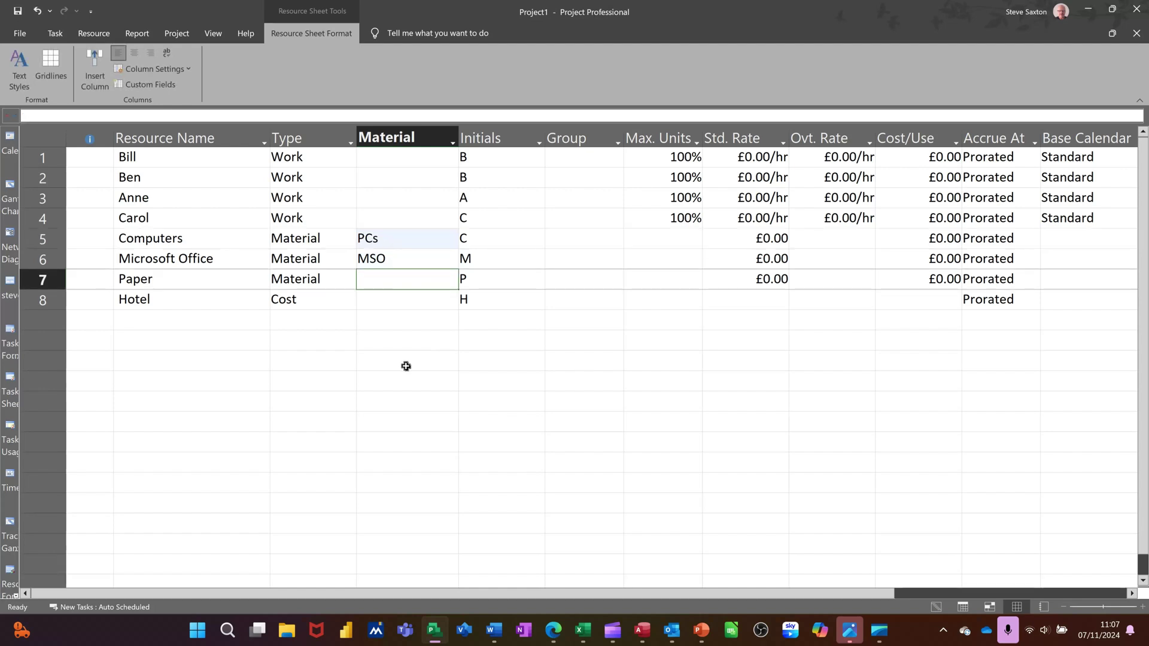
Enter the material label Pack for the Paper resource
type("Pa")
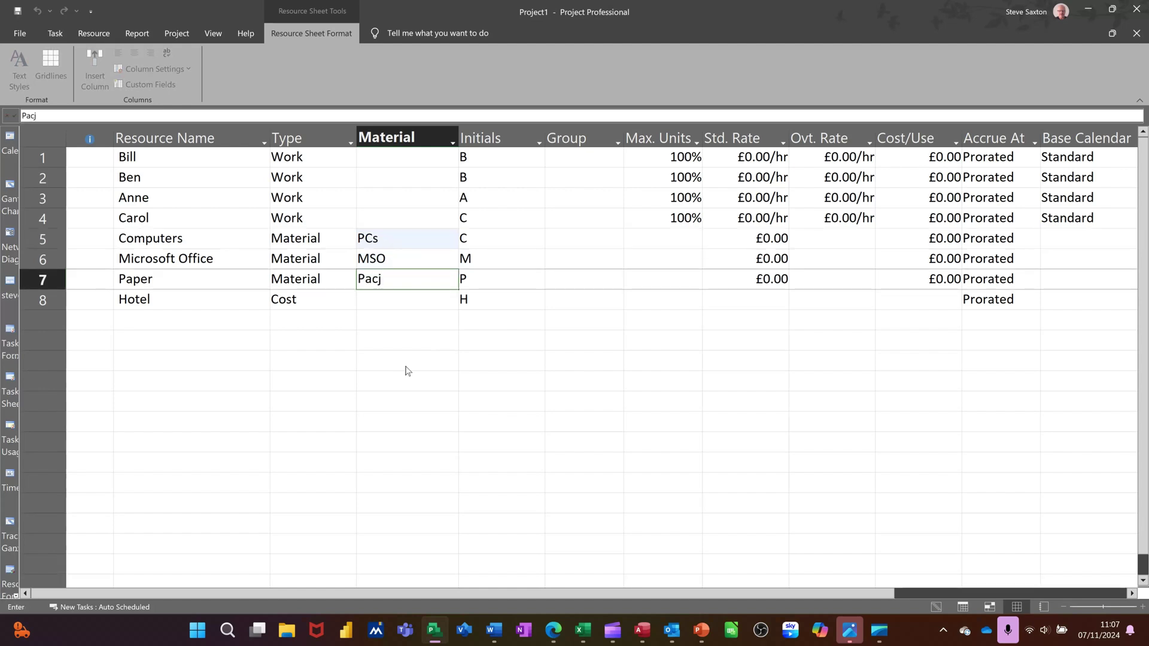
type("ck")
left_click(385, 298)
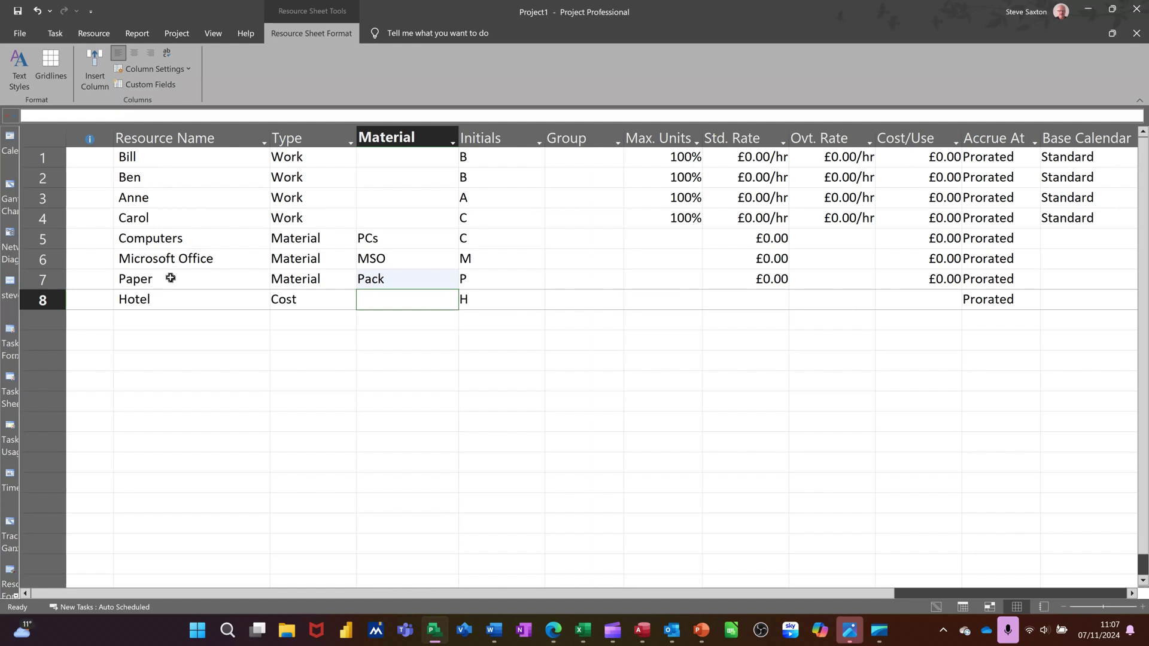
Add a resource named Trainer below Hotel and set its maximum units to 300%
left_click(162, 323)
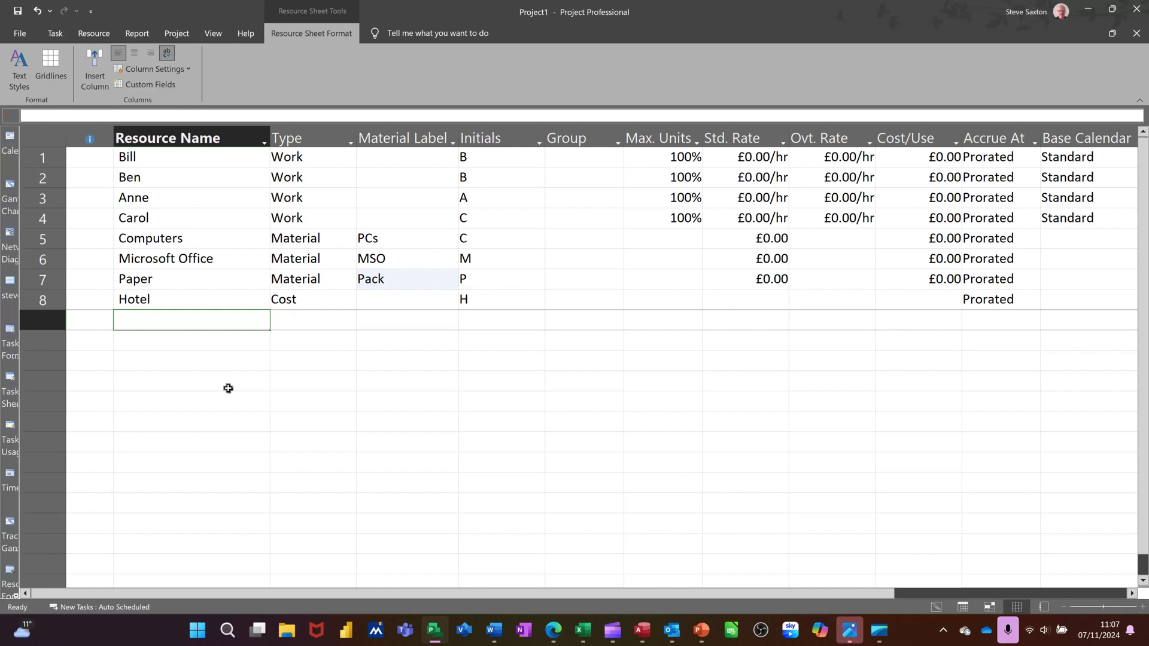
type("Trainer")
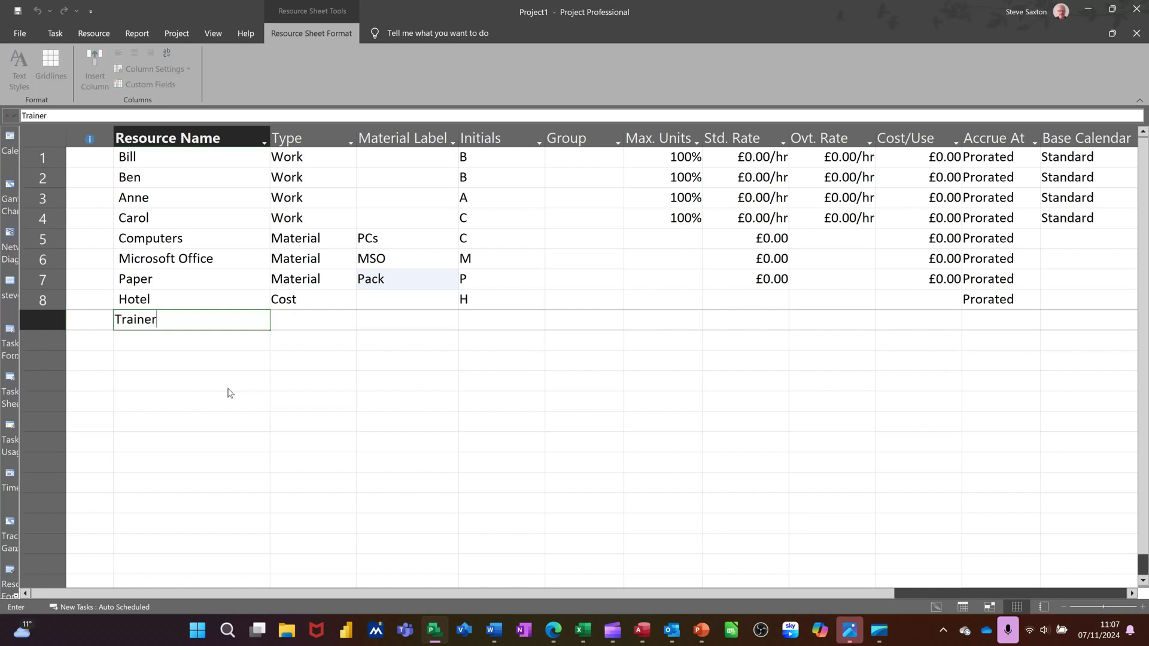
left_click(316, 340)
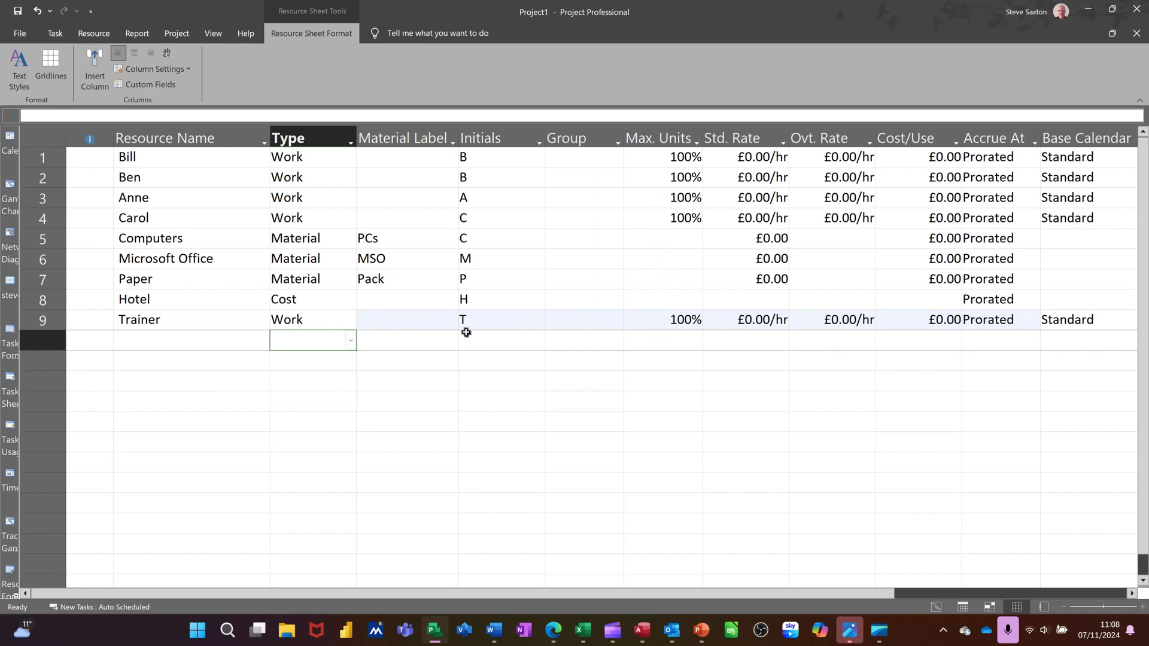
left_click(183, 323)
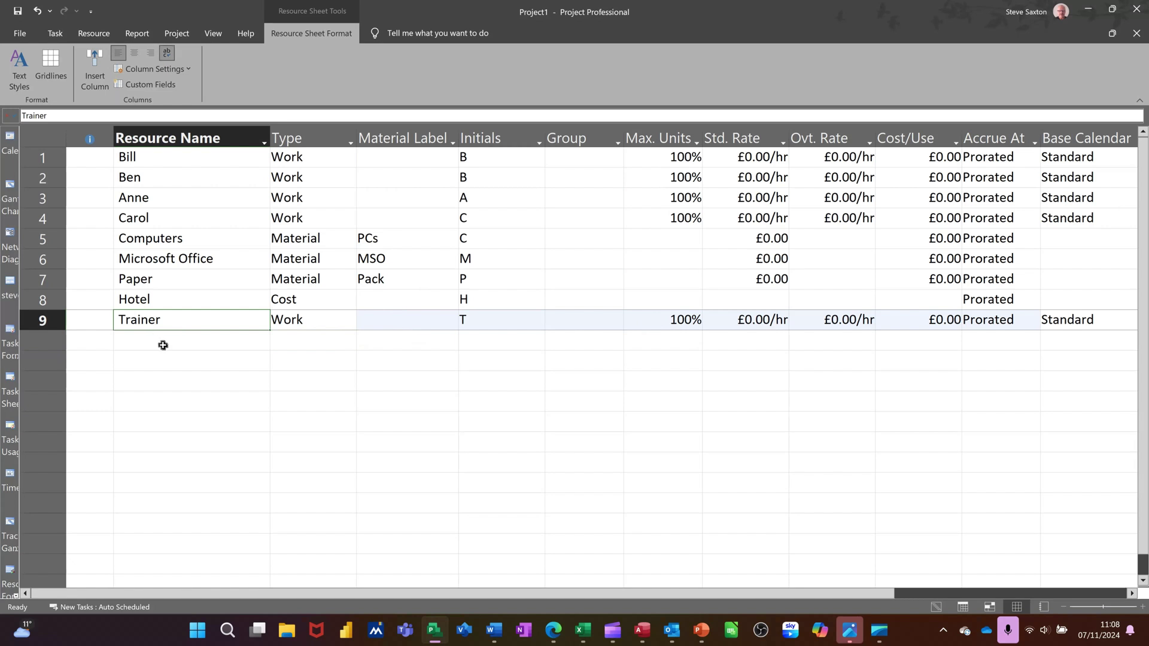
left_click(641, 323)
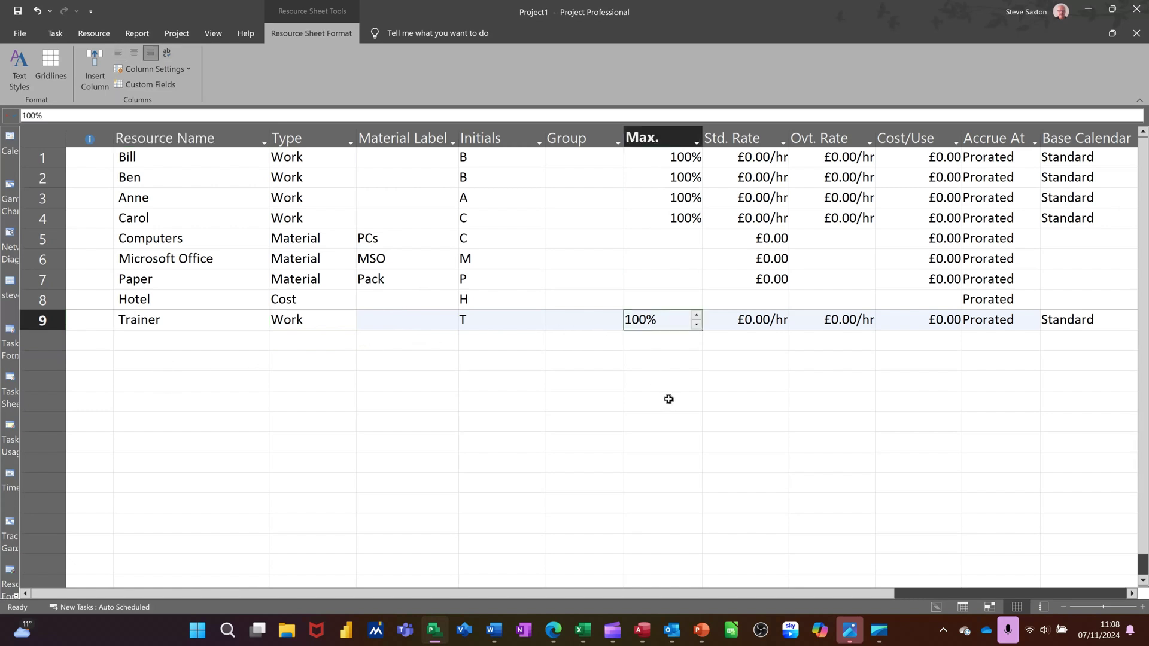
type("300")
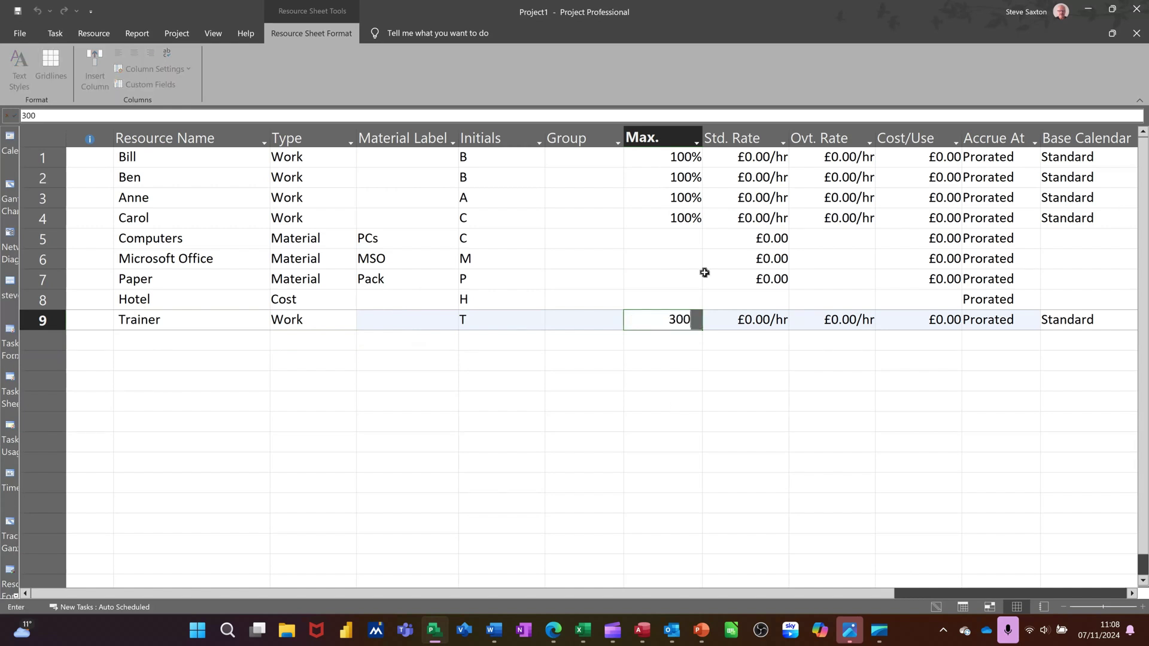
left_click(196, 323)
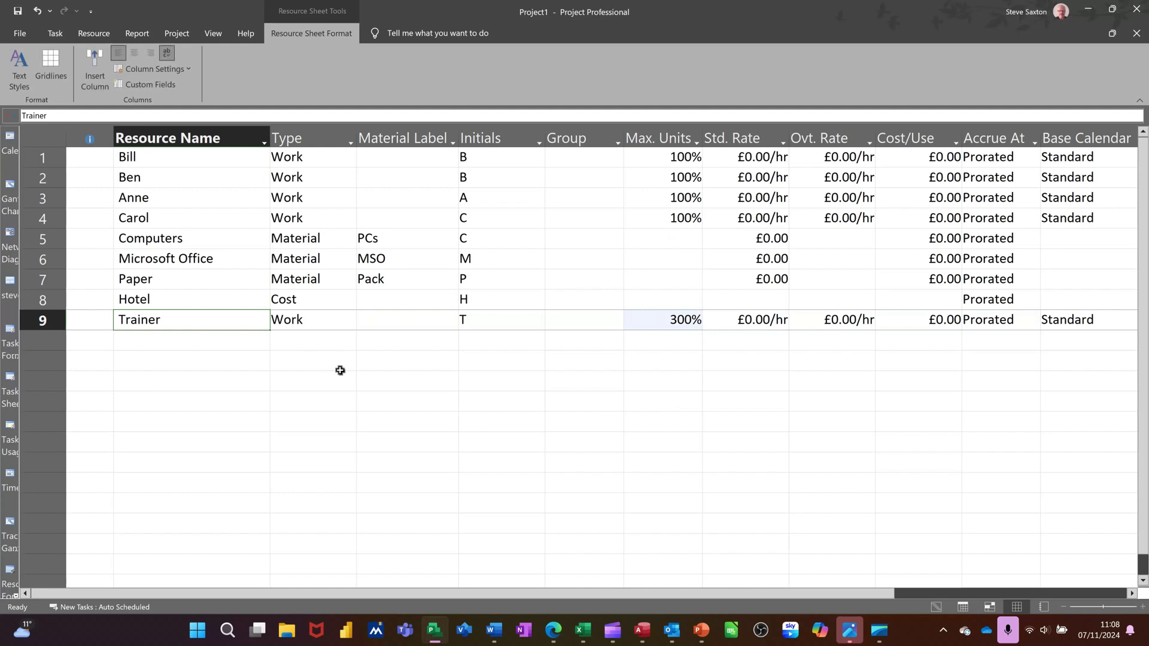
Assign the first three team members to the group Trainer by filling the first entry down
left_click(581, 157)
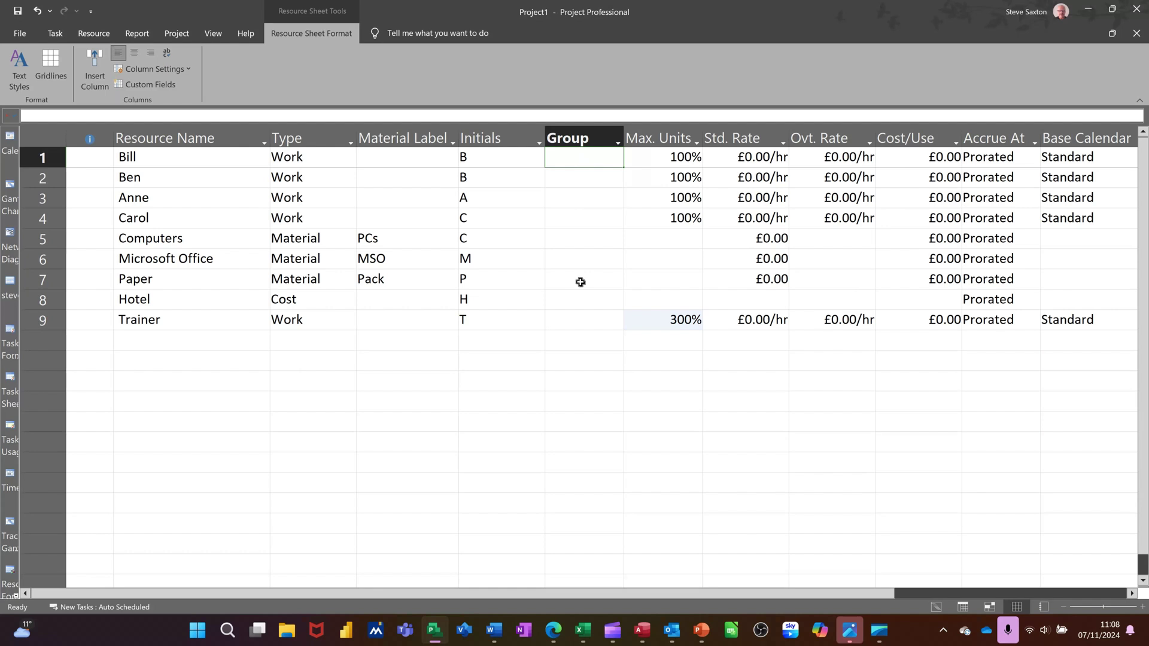
type("Trainer")
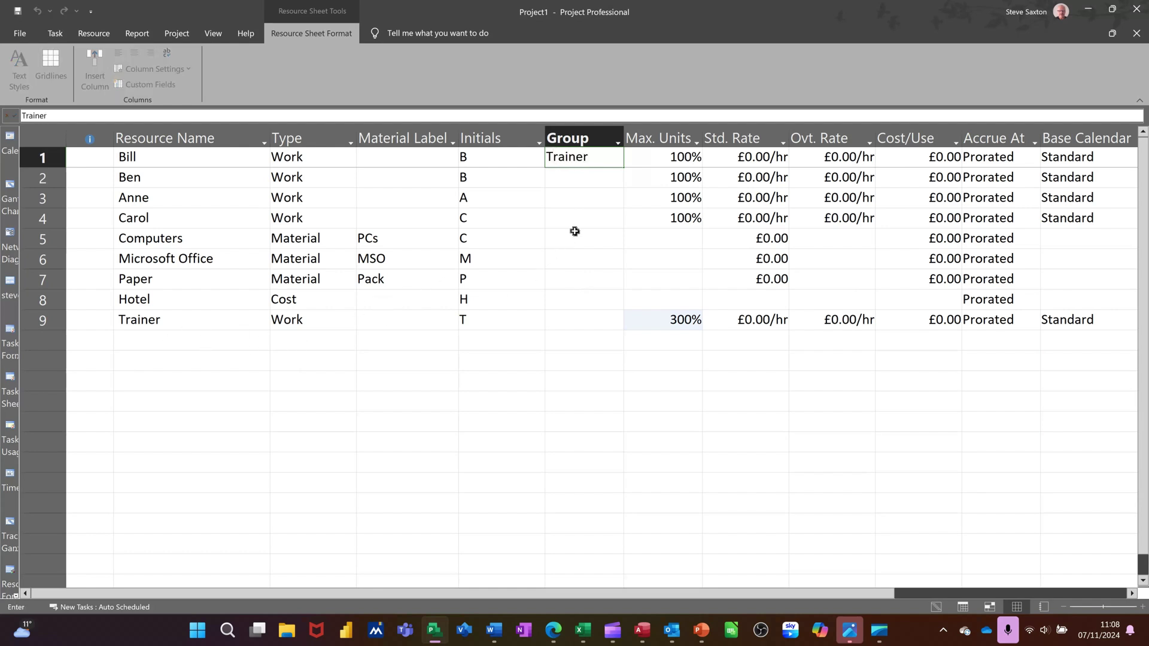
key("Return")
left_click(590, 158)
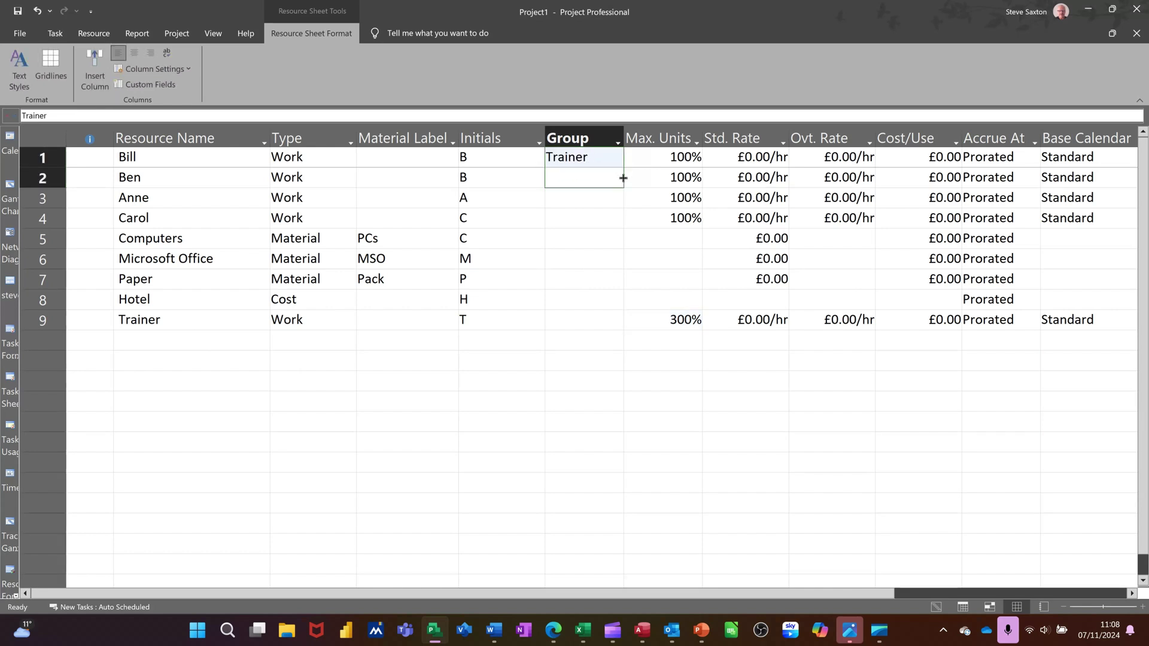
left_click_drag(619, 196, 619, 206)
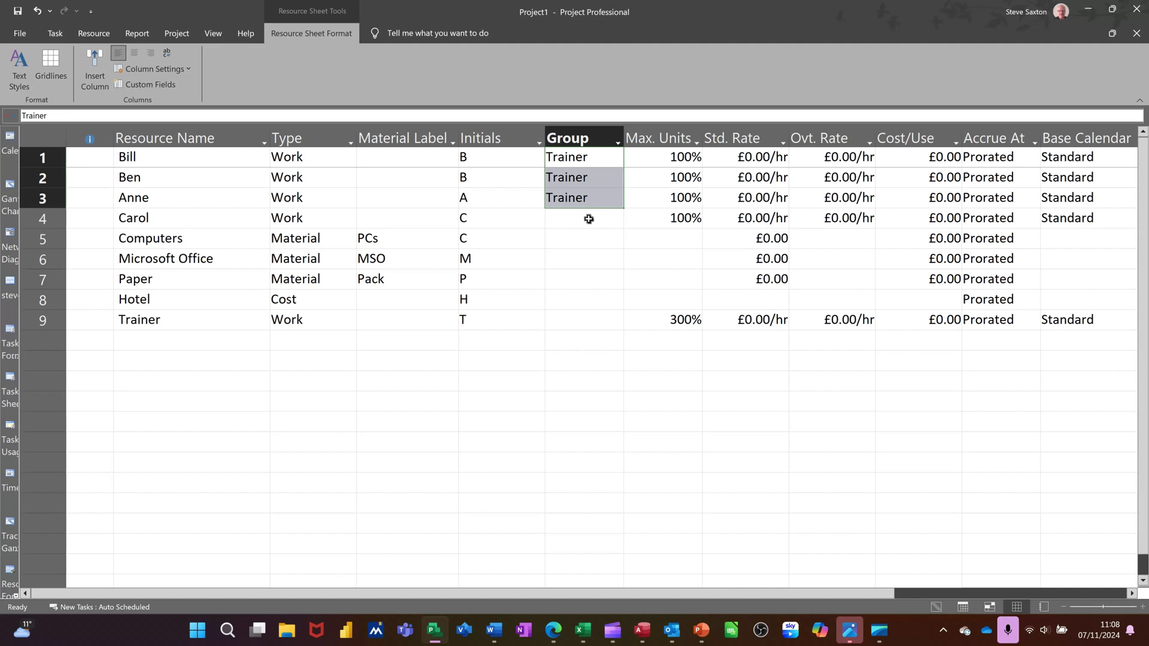
Assign the fourth team member to the group Manager
left_click(586, 219)
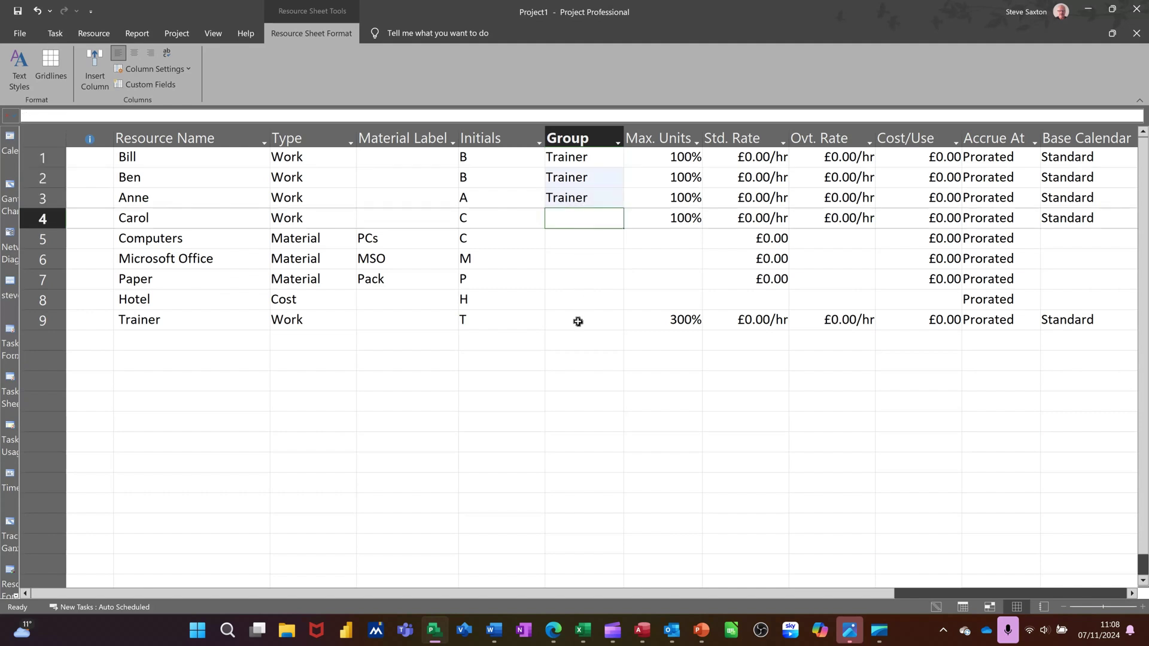
type("manager")
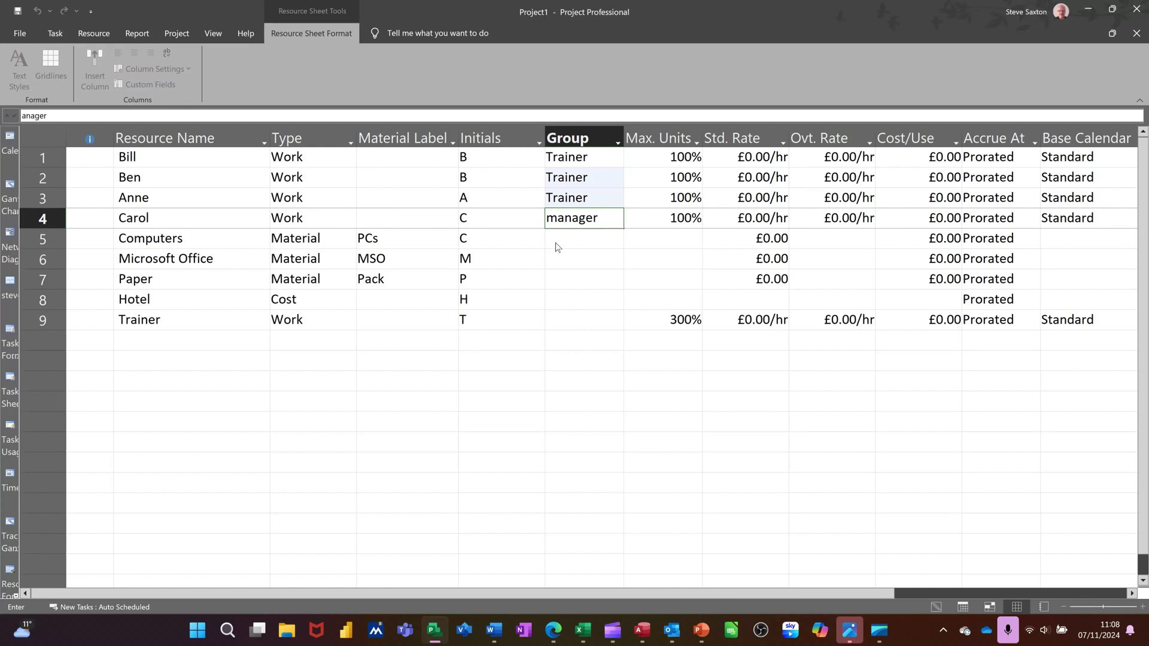
type("M")
left_click(599, 253)
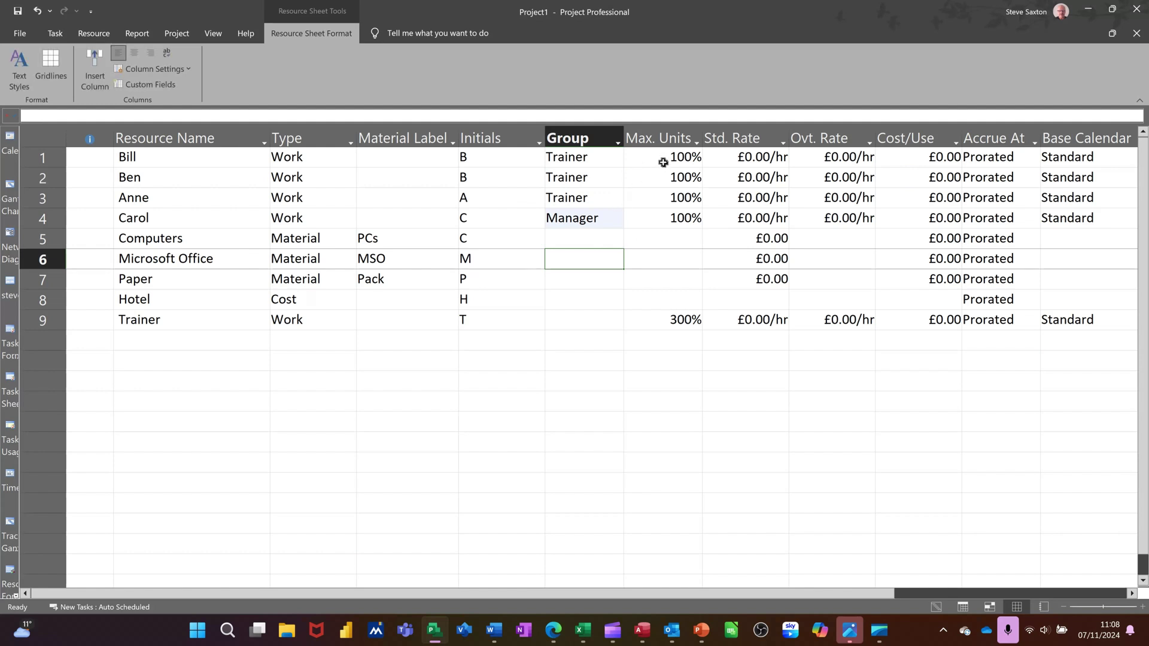
Set the standard rate to £10.00/hr and the overtime rate to £15.00/hr for the three team members in the Trainer group
left_click(727, 159)
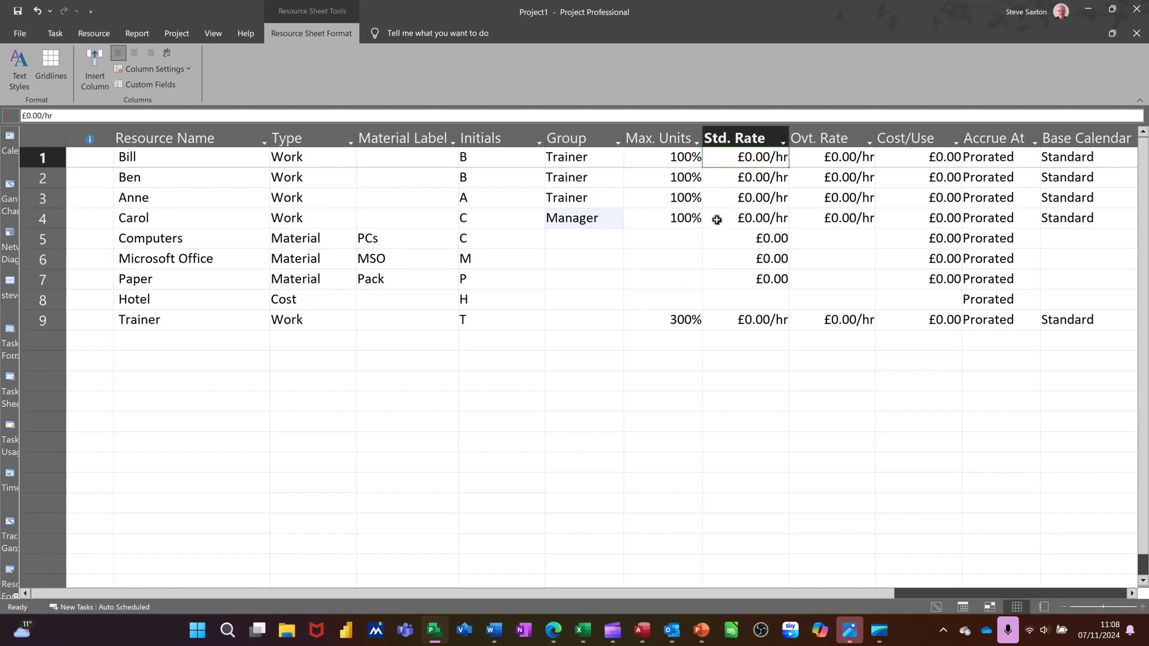
type("10")
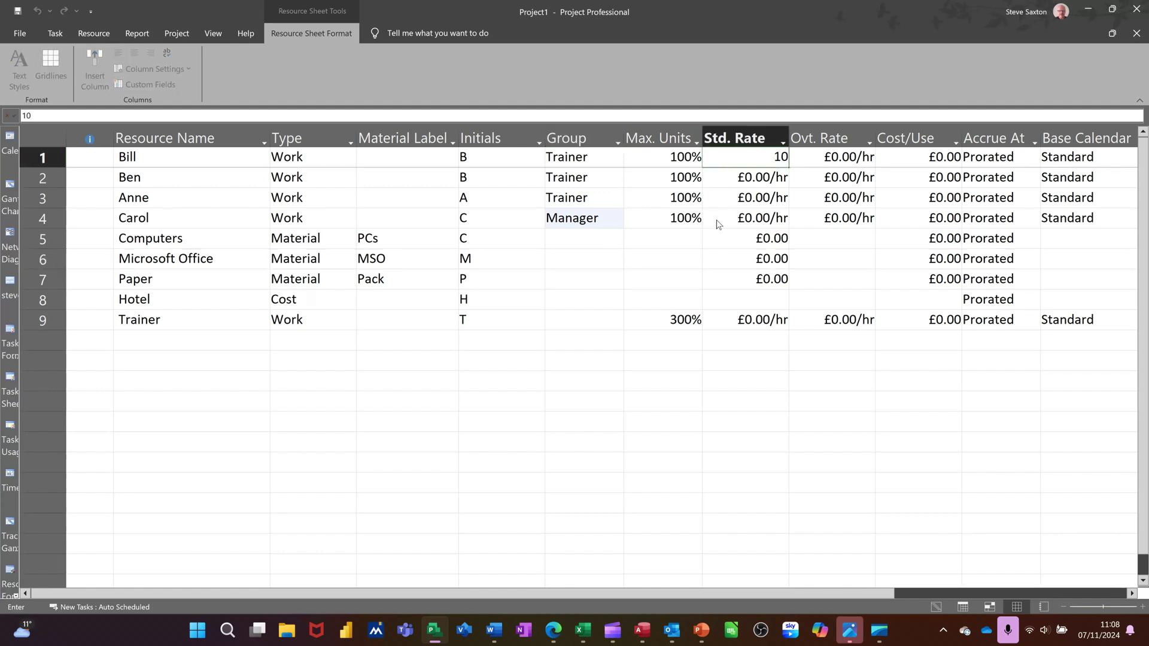
key("Tab")
type("15")
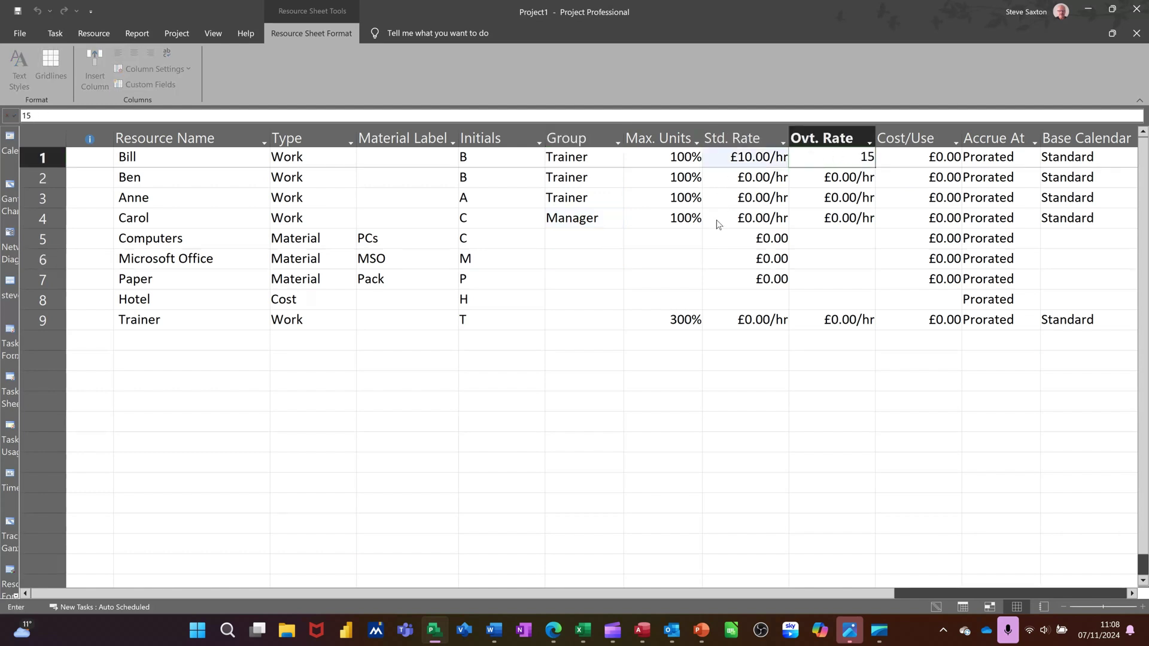
left_click(772, 157)
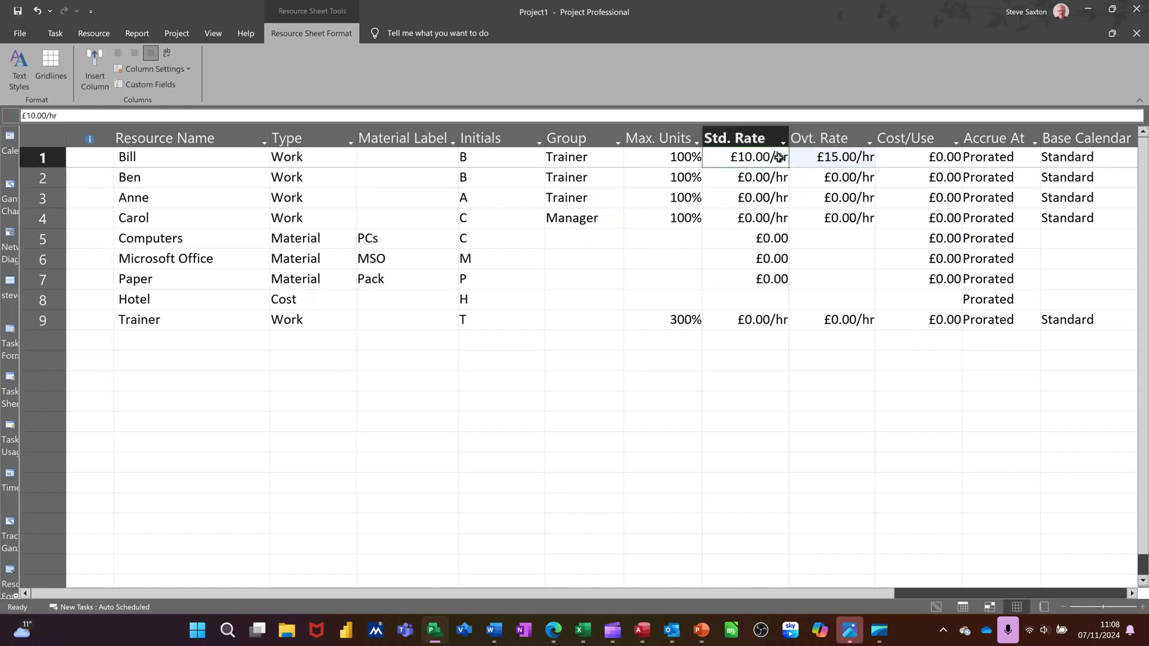
left_click_drag(779, 157, 874, 211)
Set the standard rate to £20.00/hr and the overtime rate to £25.00/hr for the team member in the Manager group
left_click(758, 219)
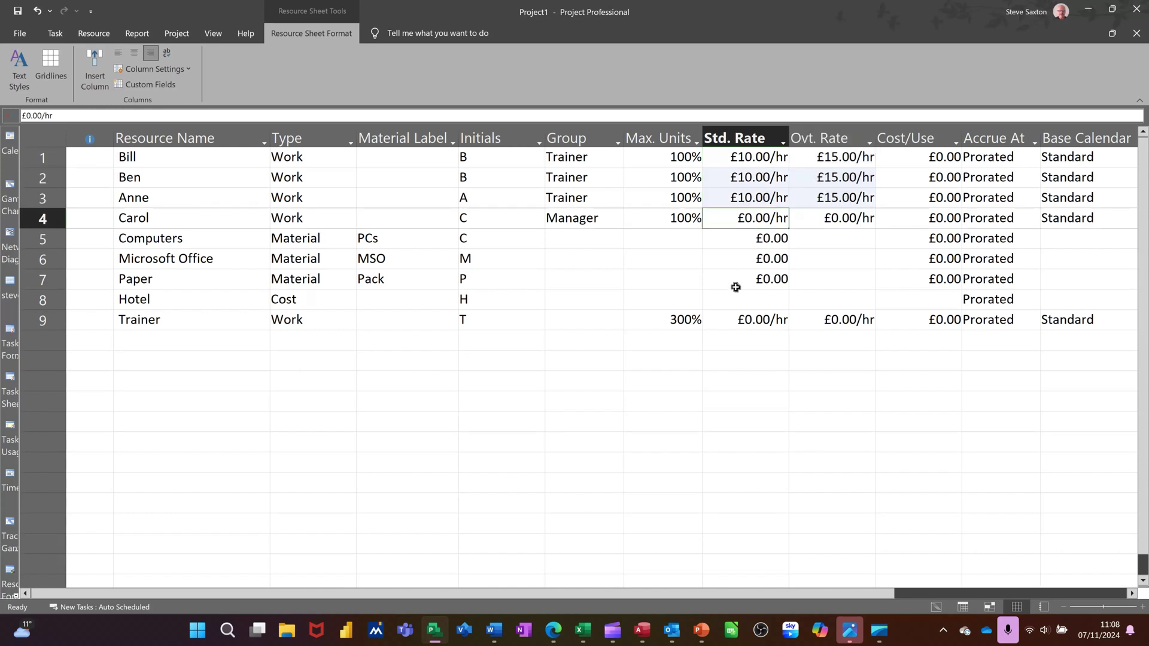
type("20")
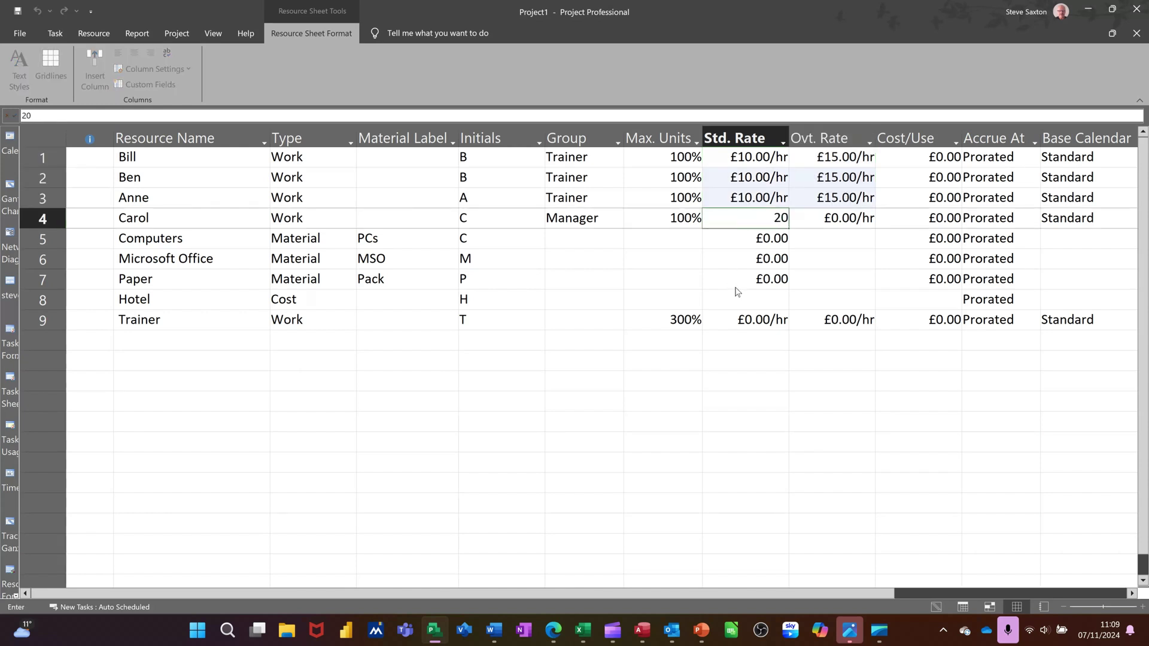
key("Tab")
key("BackSpace")
key("Tab")
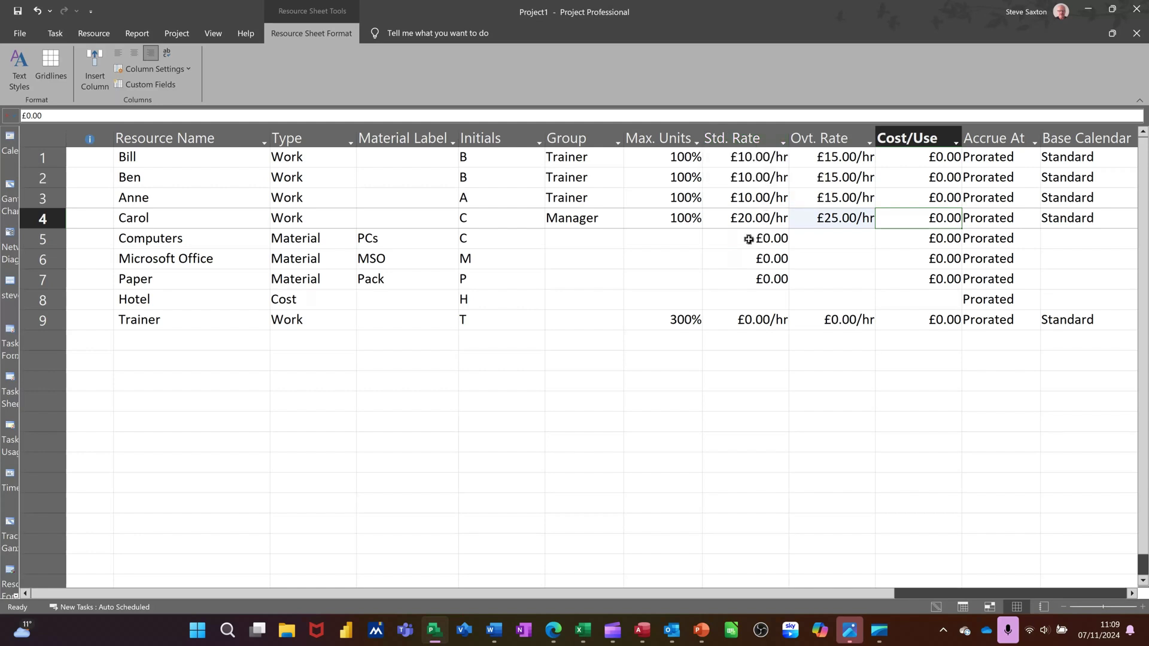
Set the cost per use of the Computers resource to £500.00
left_click(730, 236)
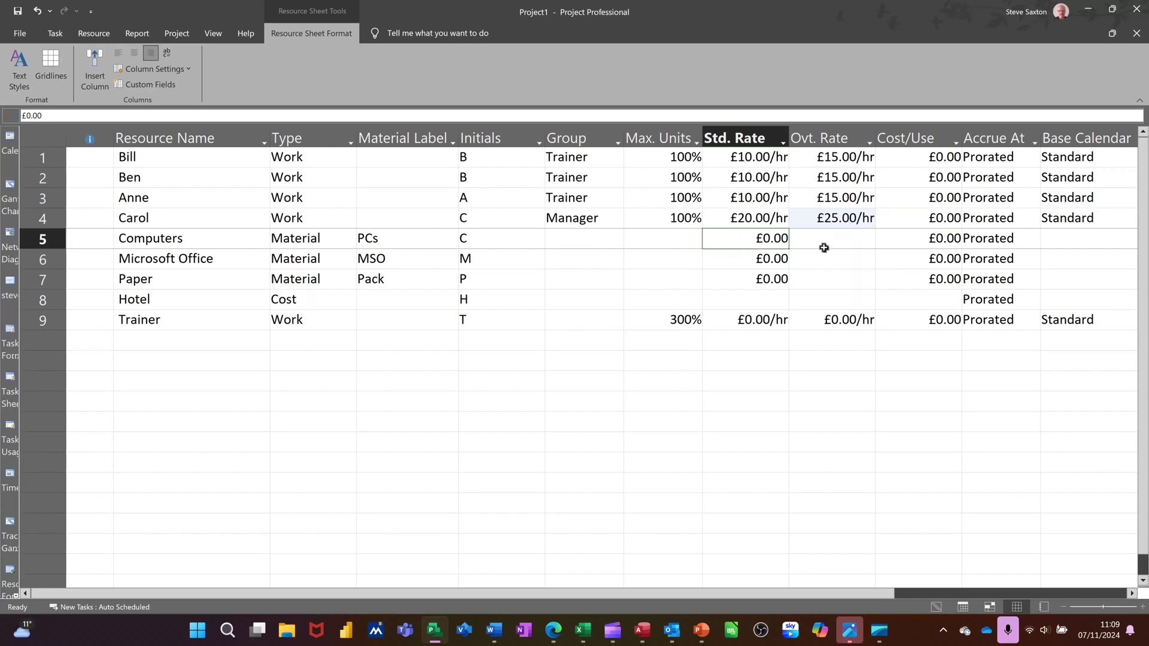
left_click(902, 243)
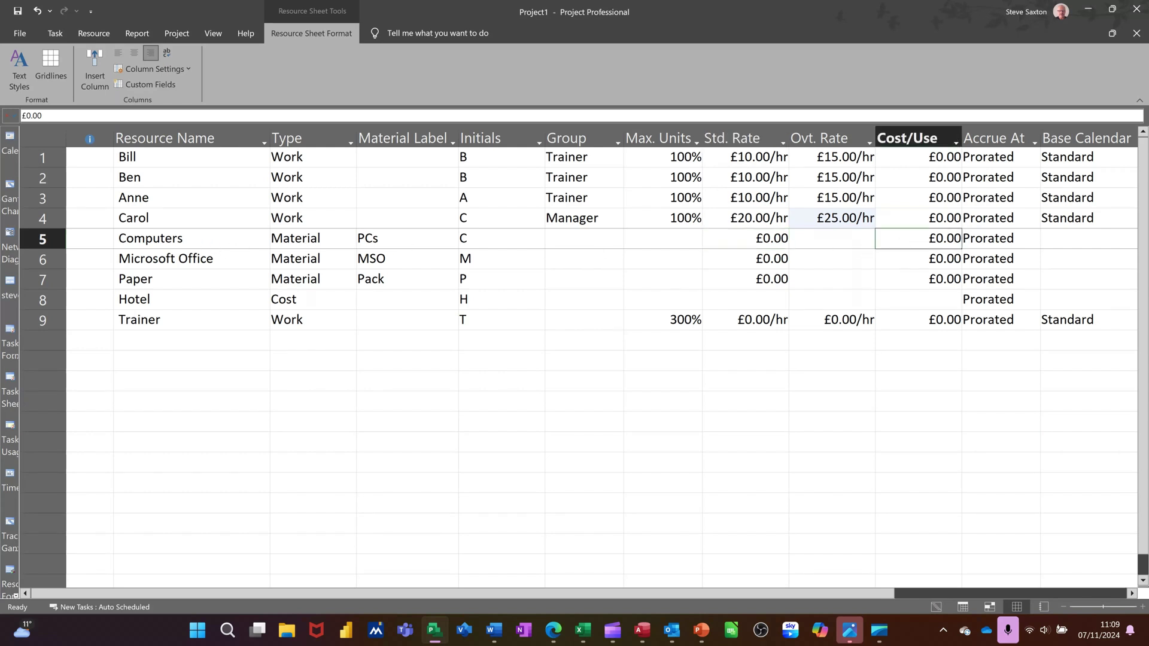
type("500")
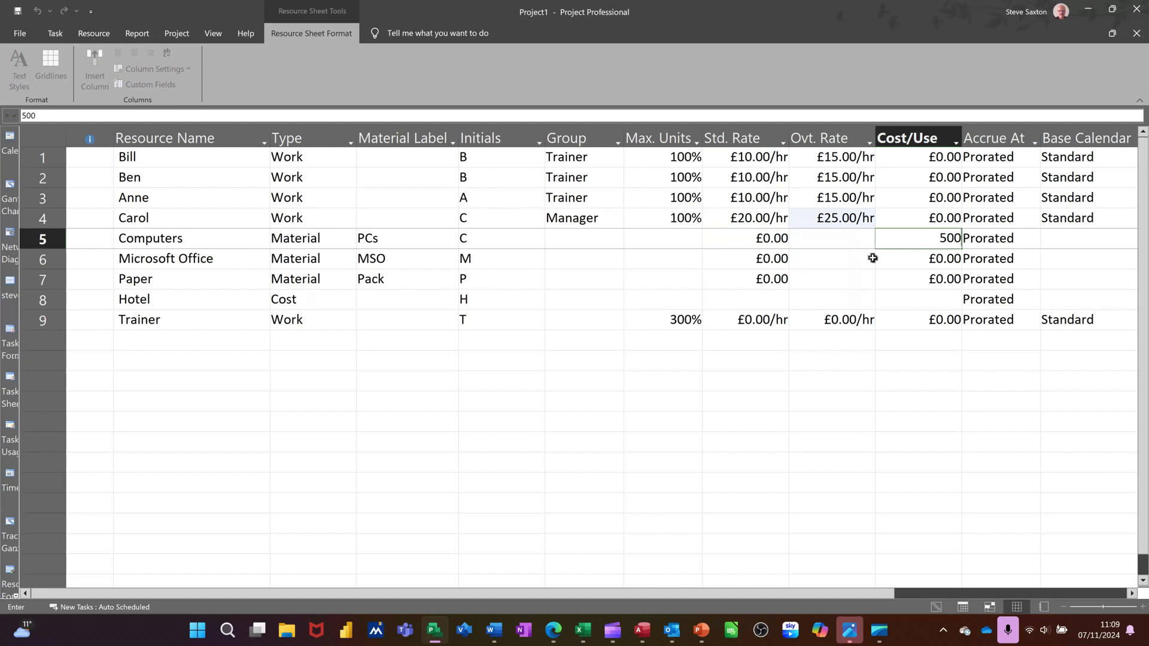
left_click(895, 259)
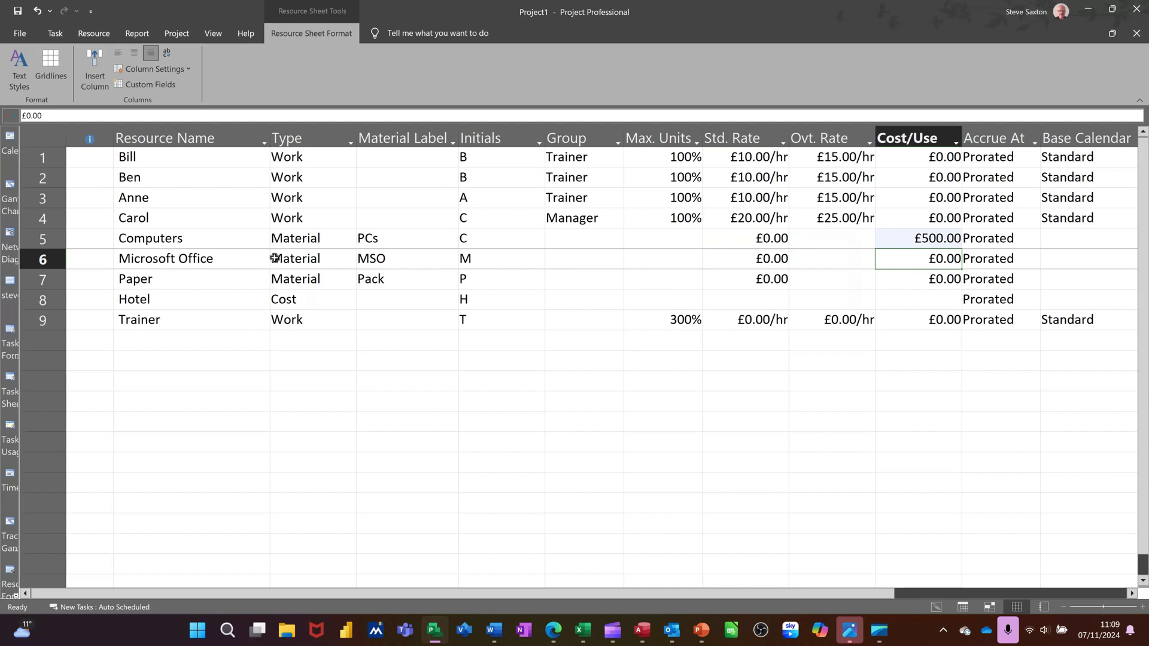
Set the standard rate of Microsoft Office to £100.00 and of Paper to £1.00
left_click(730, 257)
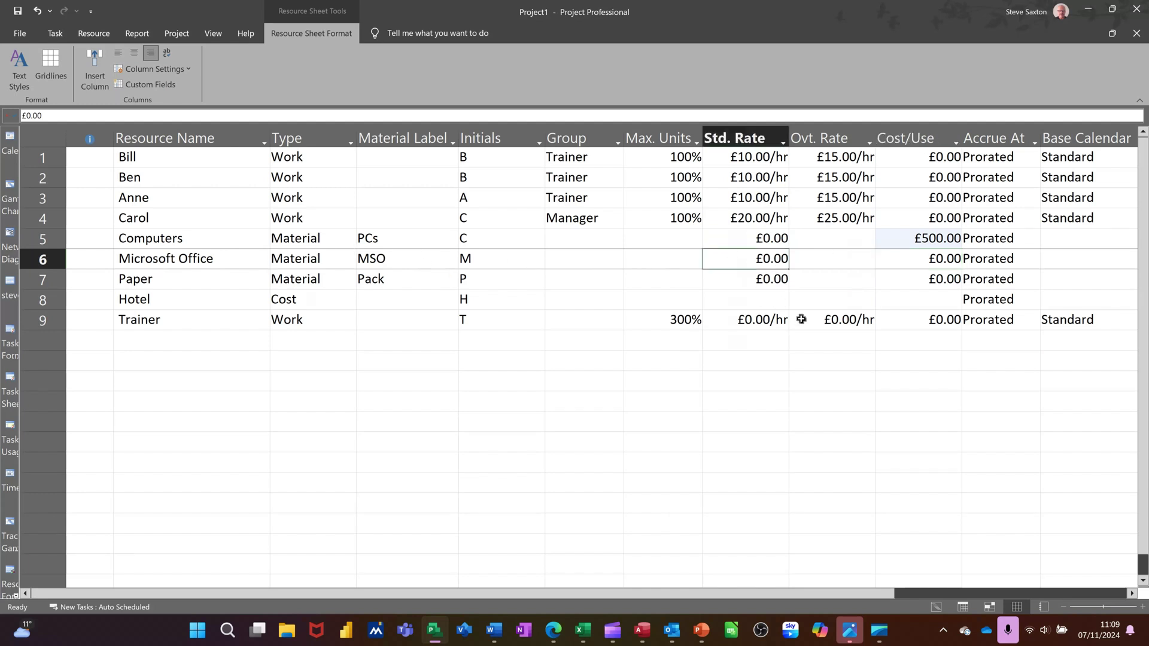
type("100")
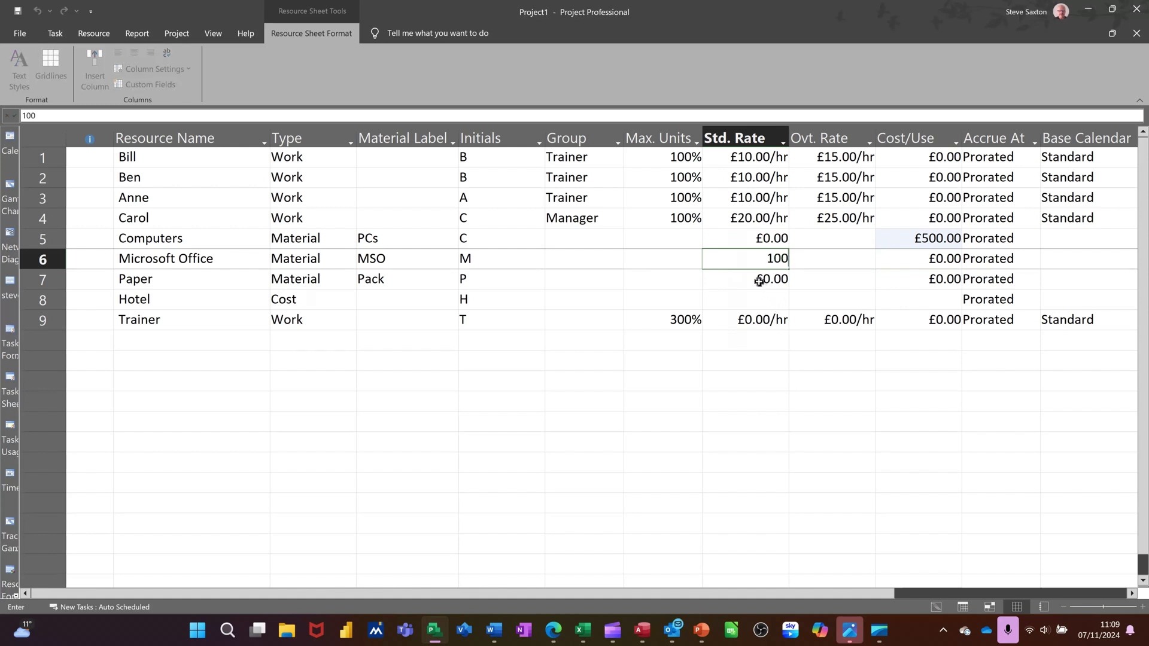
key("Return")
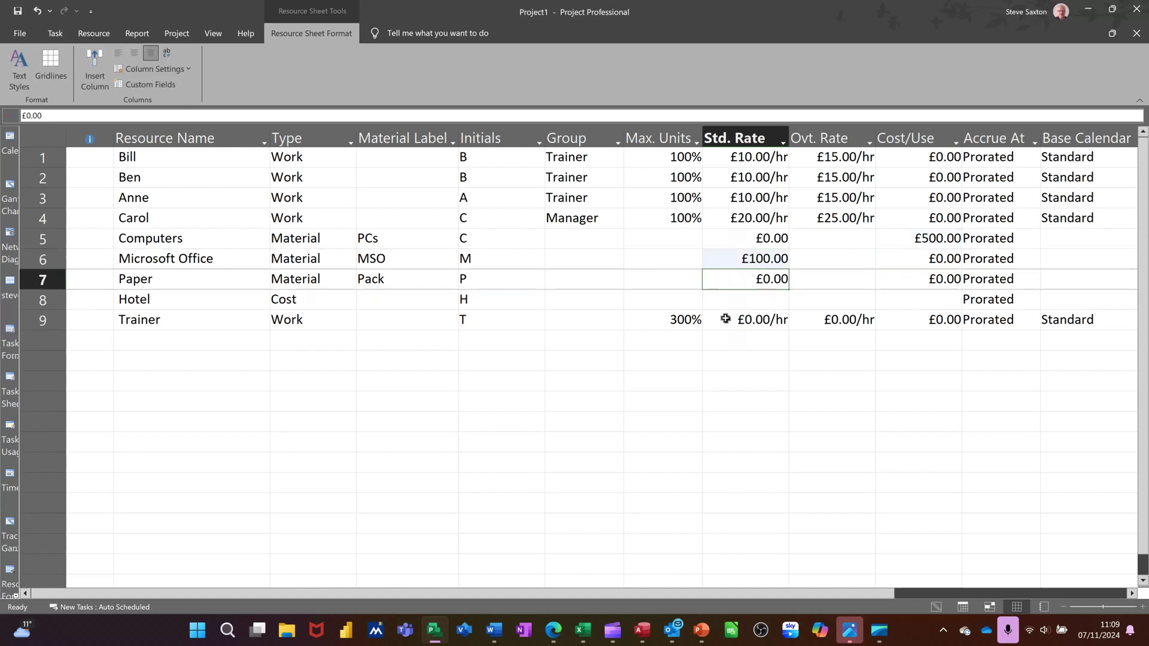
type("1")
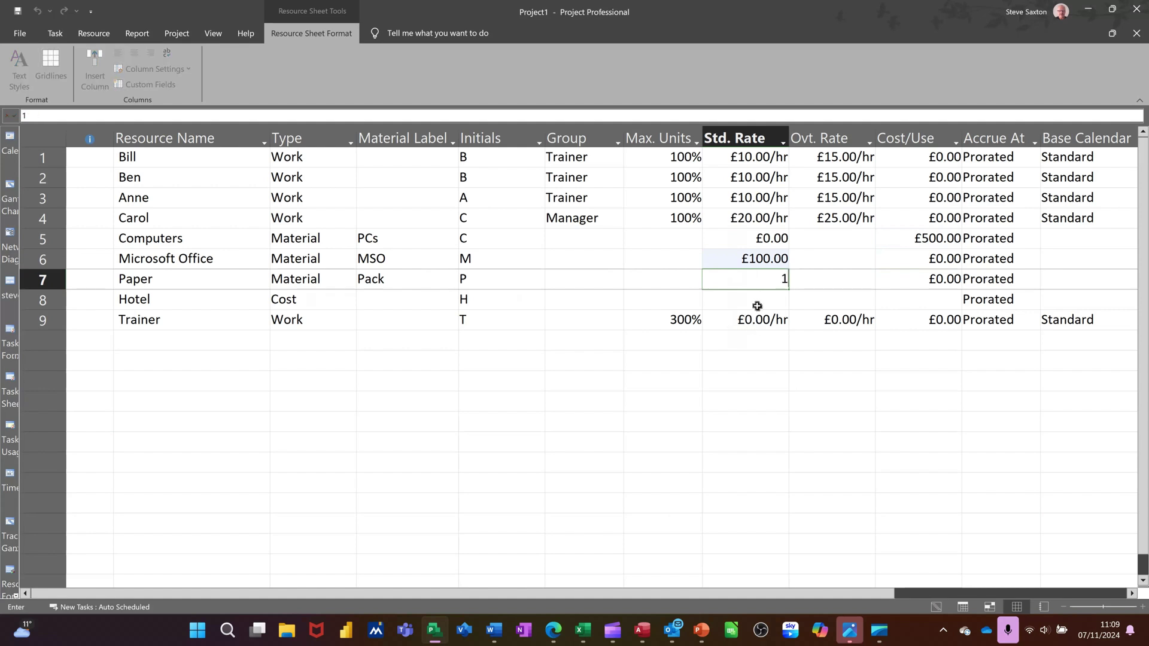
key("Return")
Set the standard rate of the Trainer resource to £20.00/hr
left_click(756, 323)
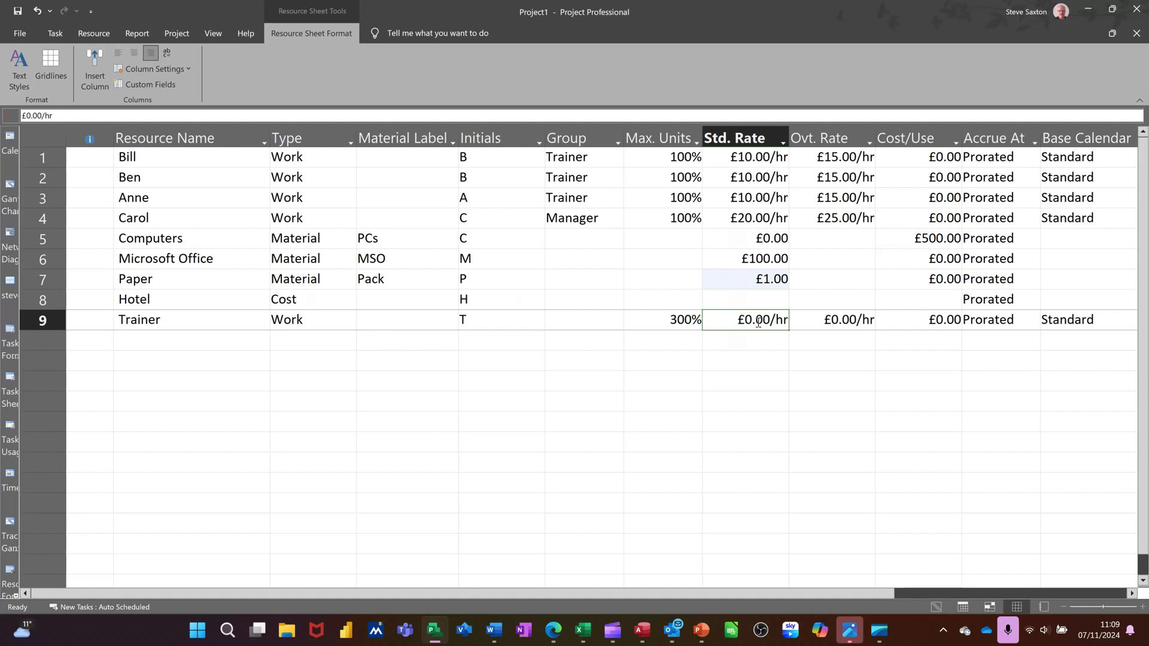
type("20")
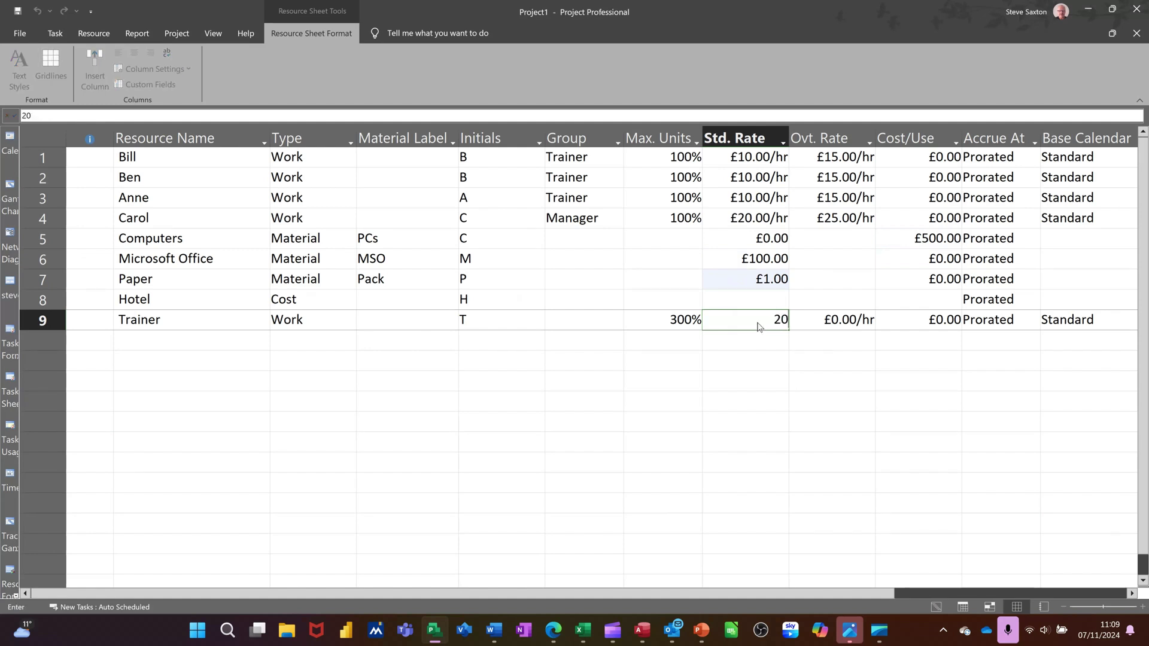
key("Return")
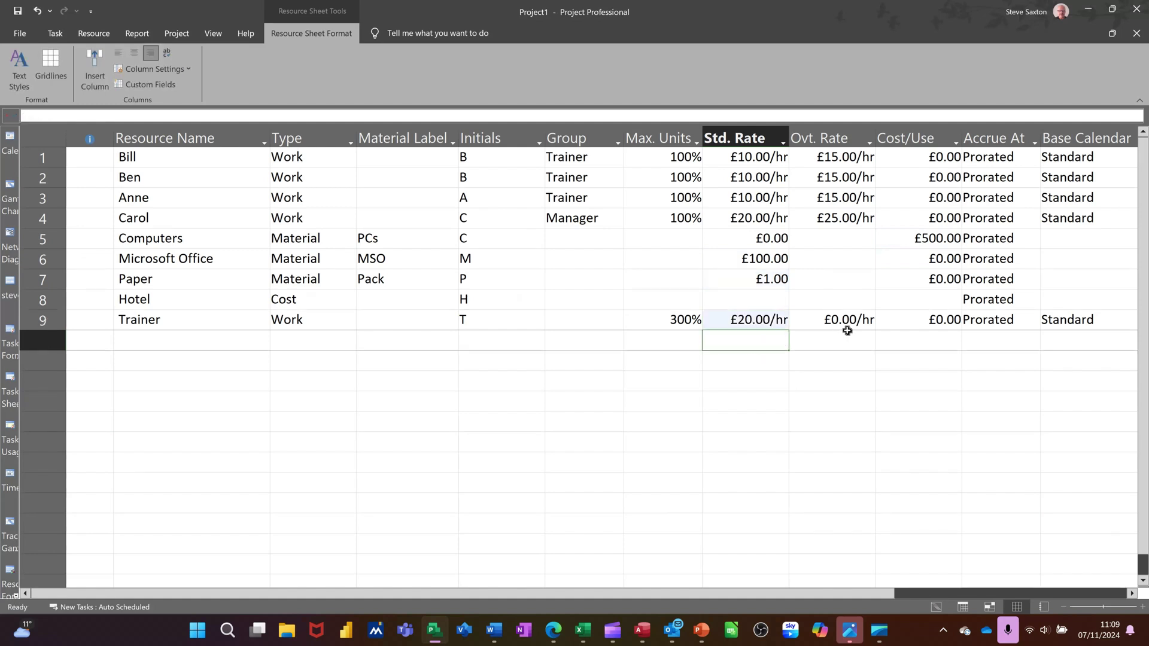
left_click(725, 301)
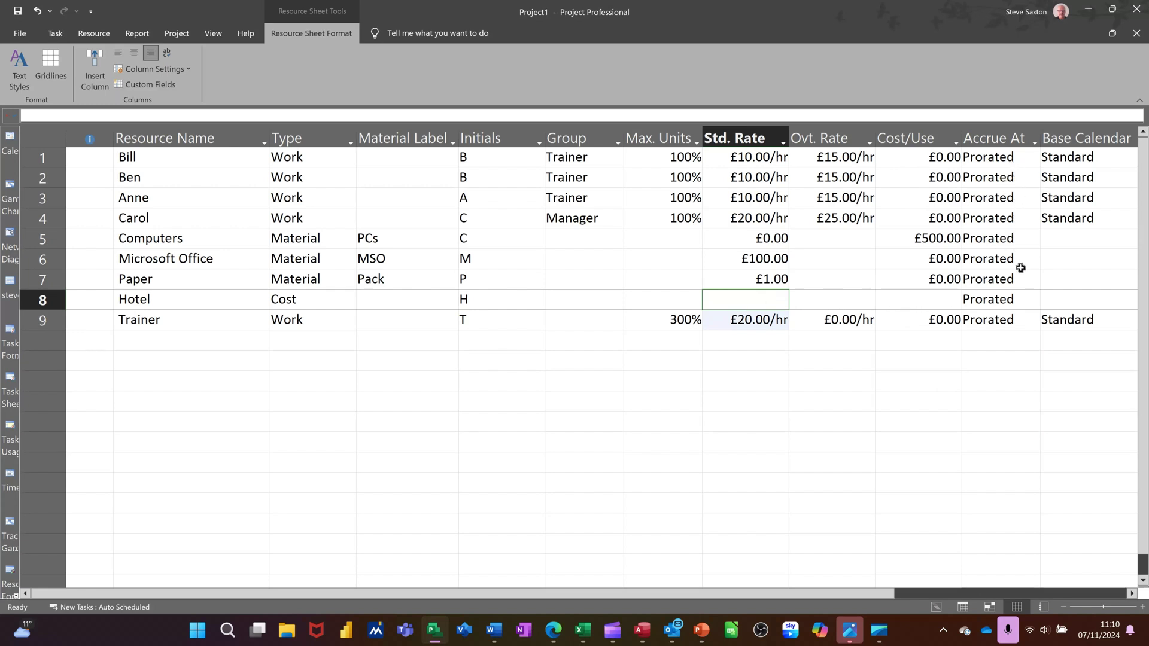
Review the accrual options and base calendar of the team member in row 1
left_click(1012, 159)
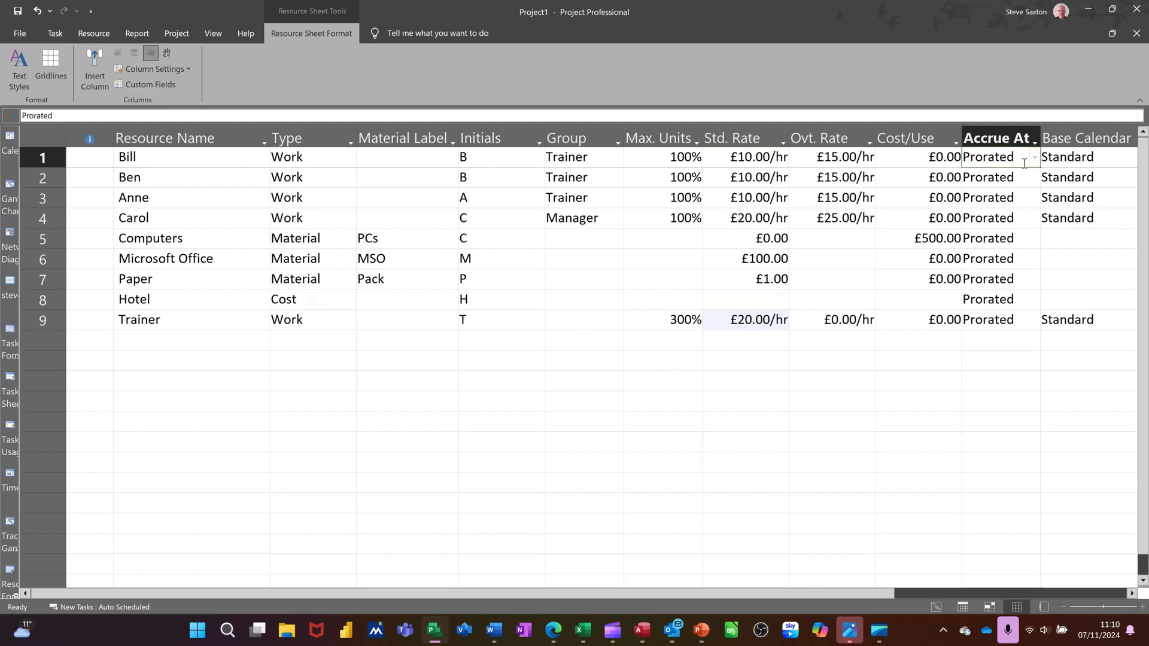
left_click(1035, 163)
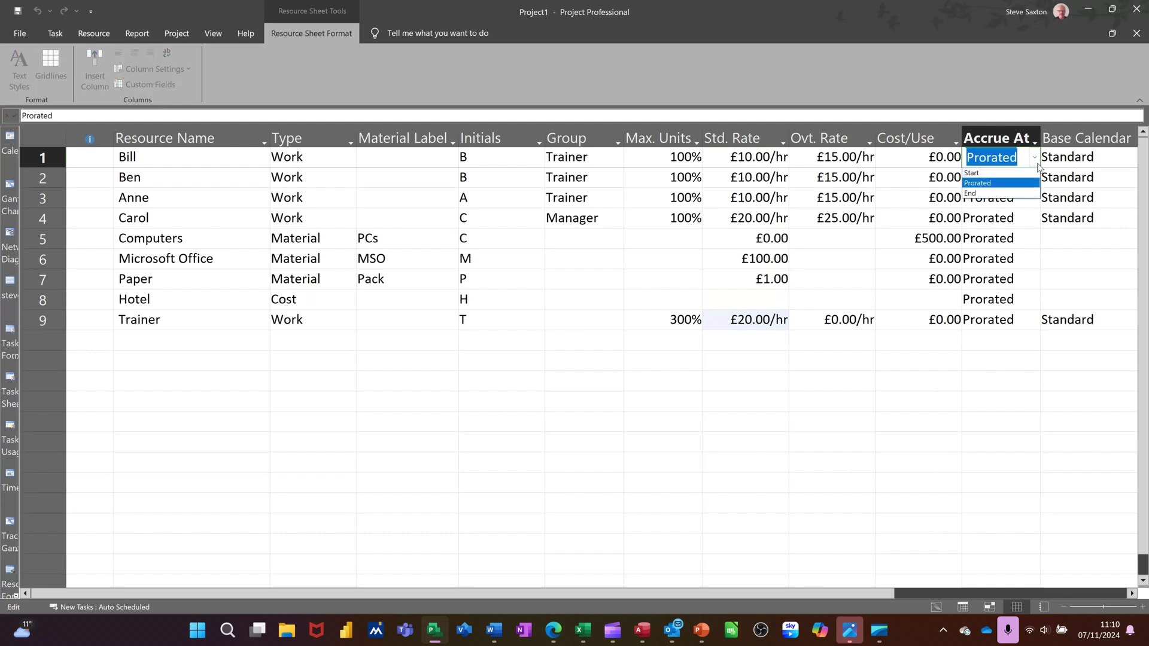
left_click(1038, 167)
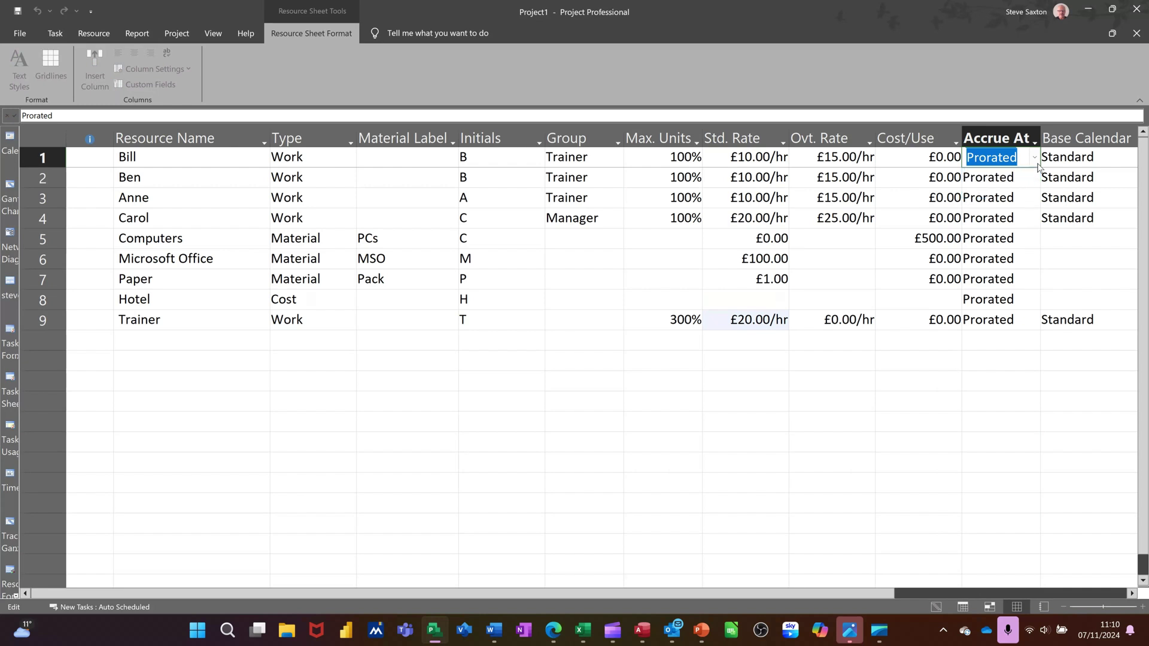
left_click(1081, 160)
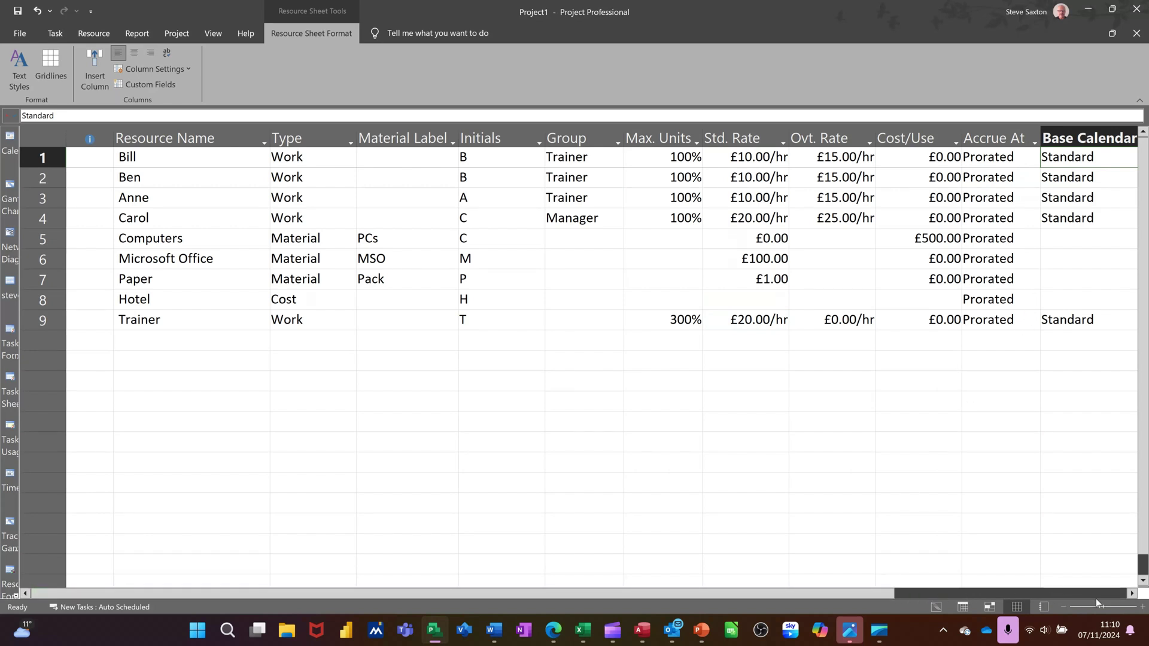
left_click(1129, 594)
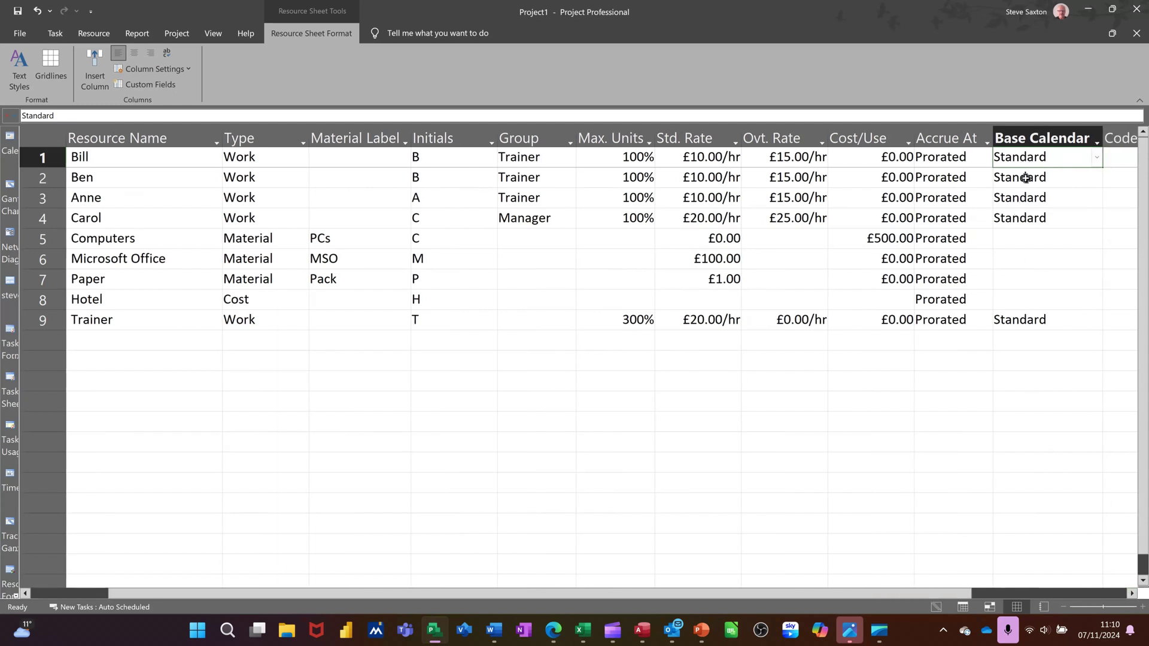
Set Fridays to nonworking time in the default work week of the row 1 team member's resource calendar
double_click(175, 162)
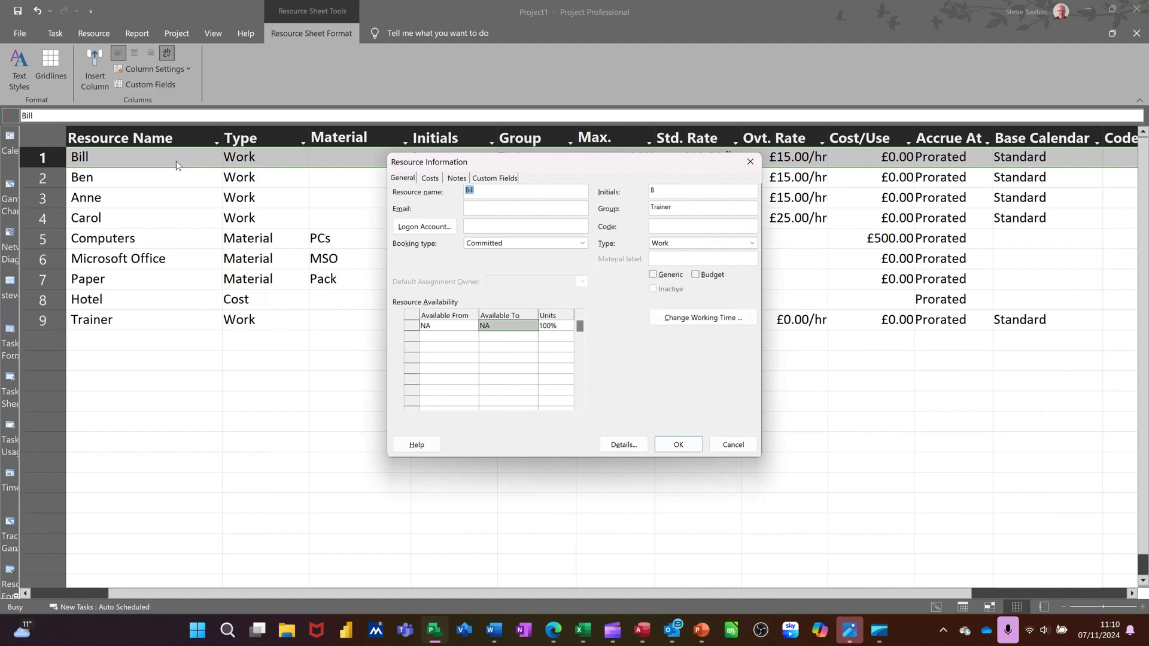
left_click(701, 323)
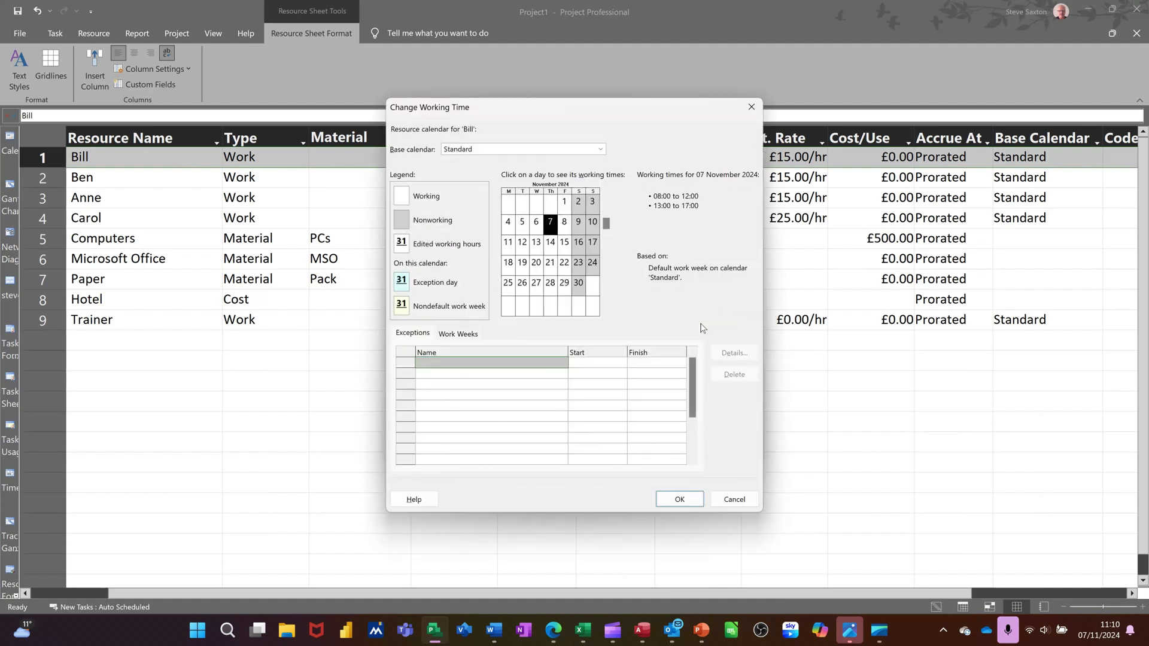
left_click(465, 335)
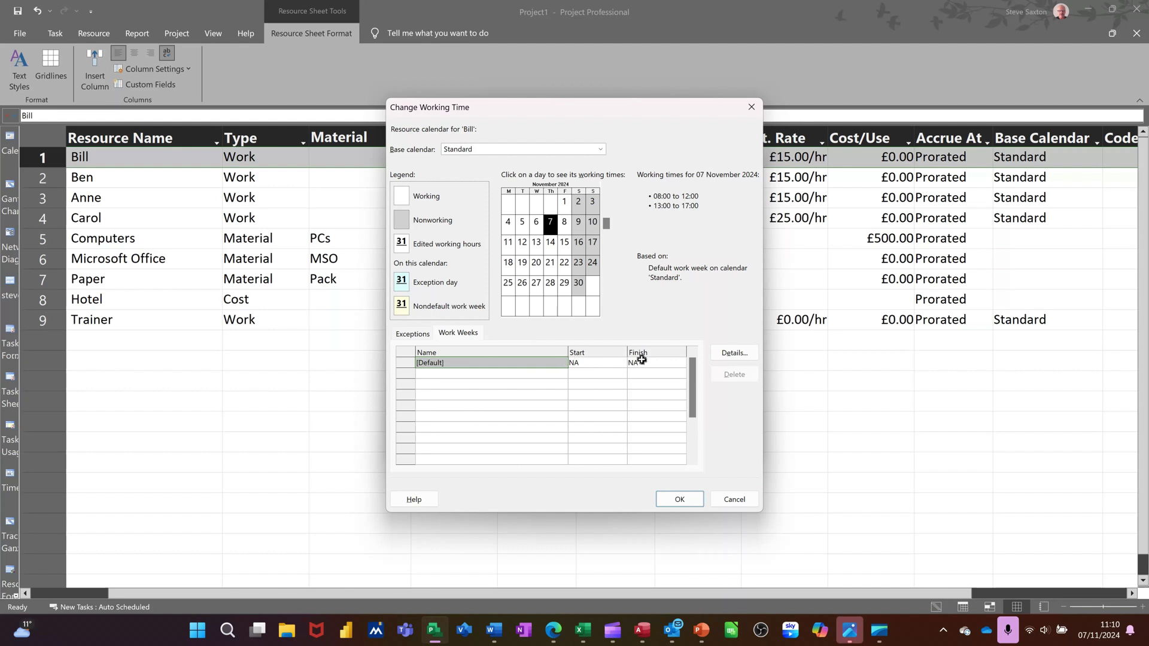
left_click(730, 355)
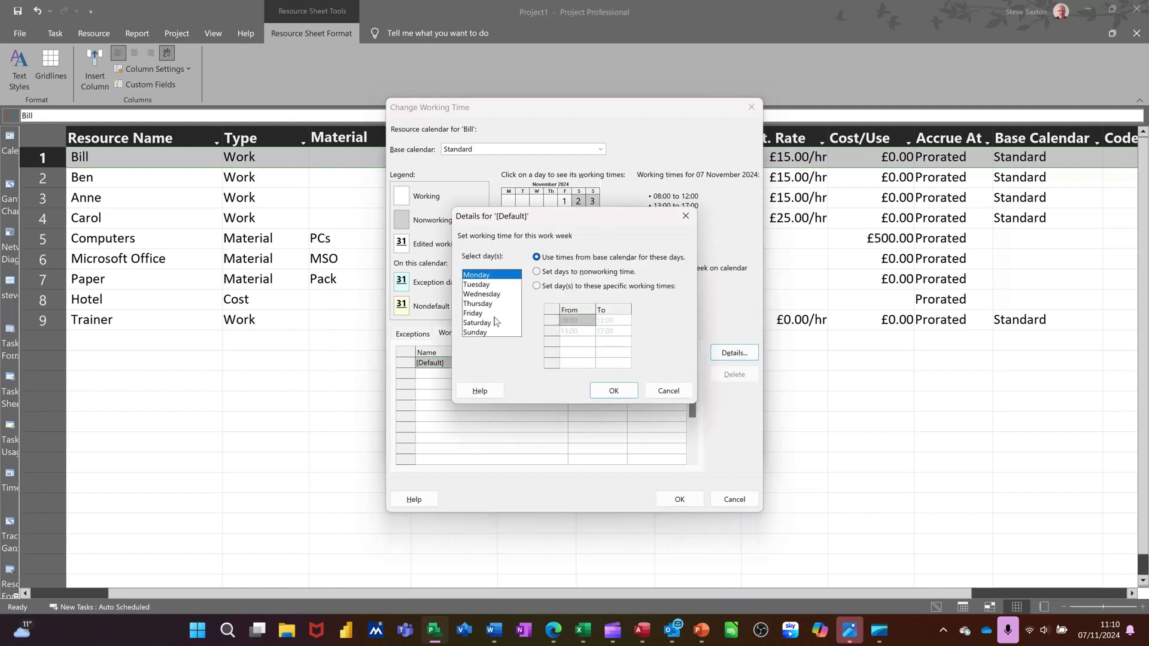
left_click(486, 315)
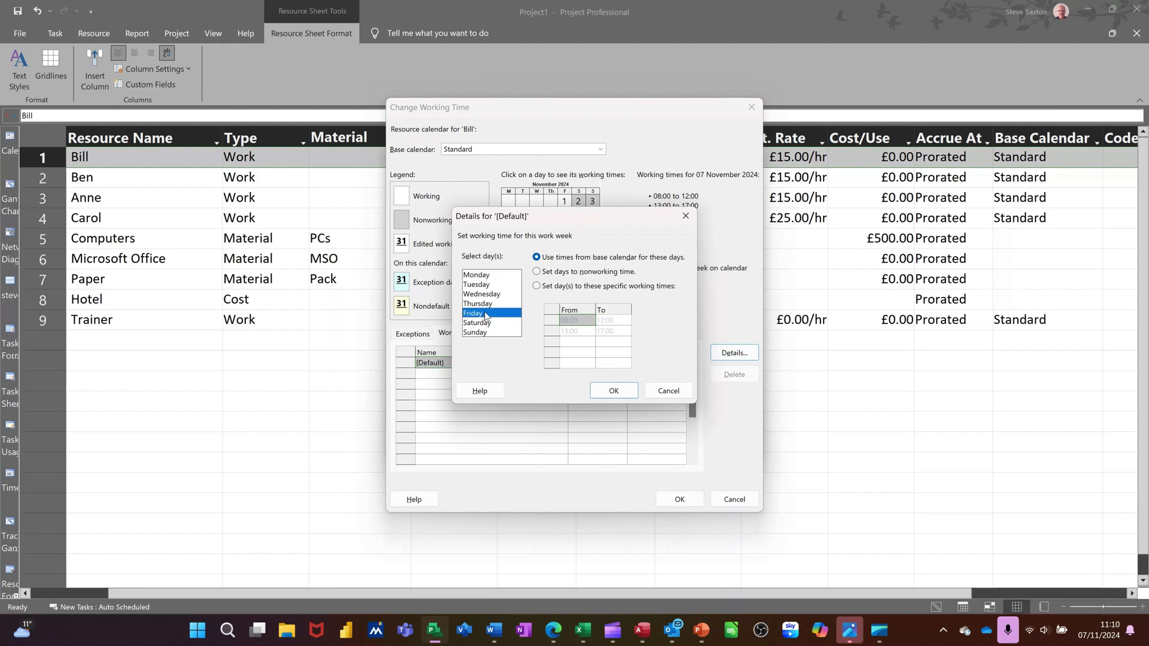
left_click(536, 272)
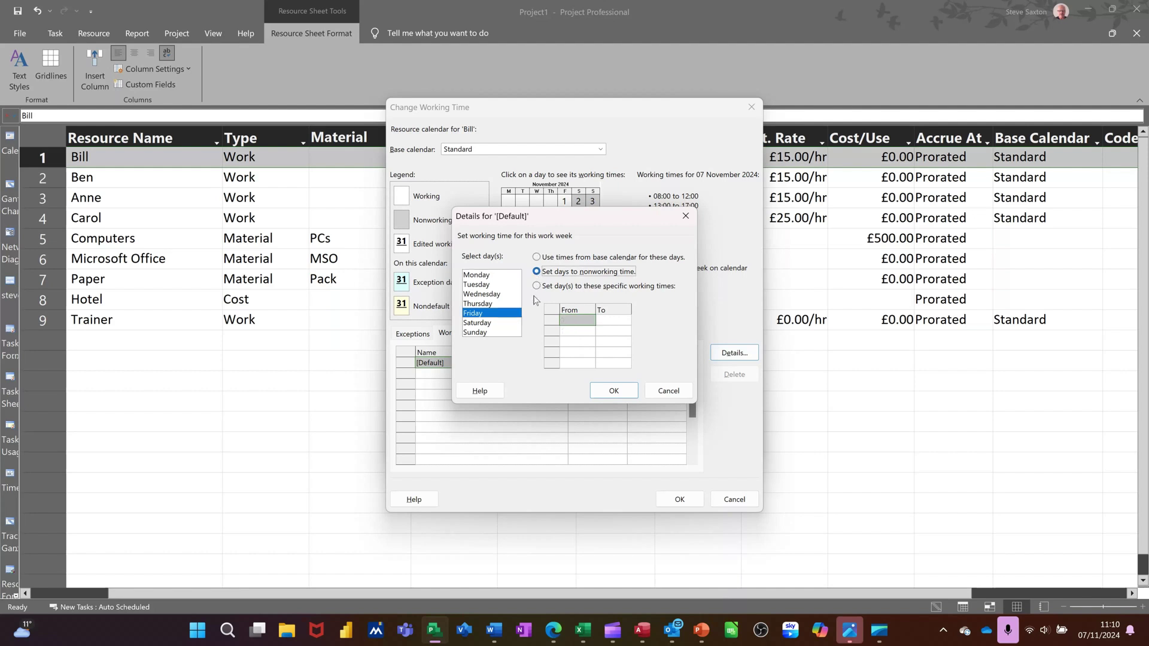
left_click(613, 392)
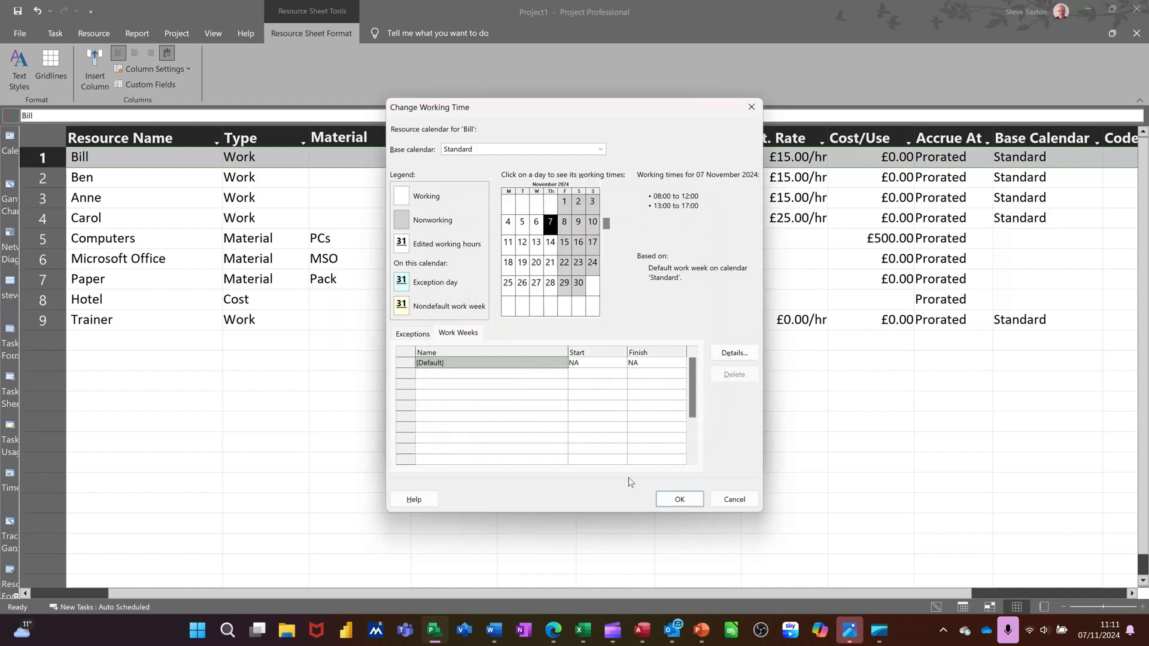
left_click(666, 499)
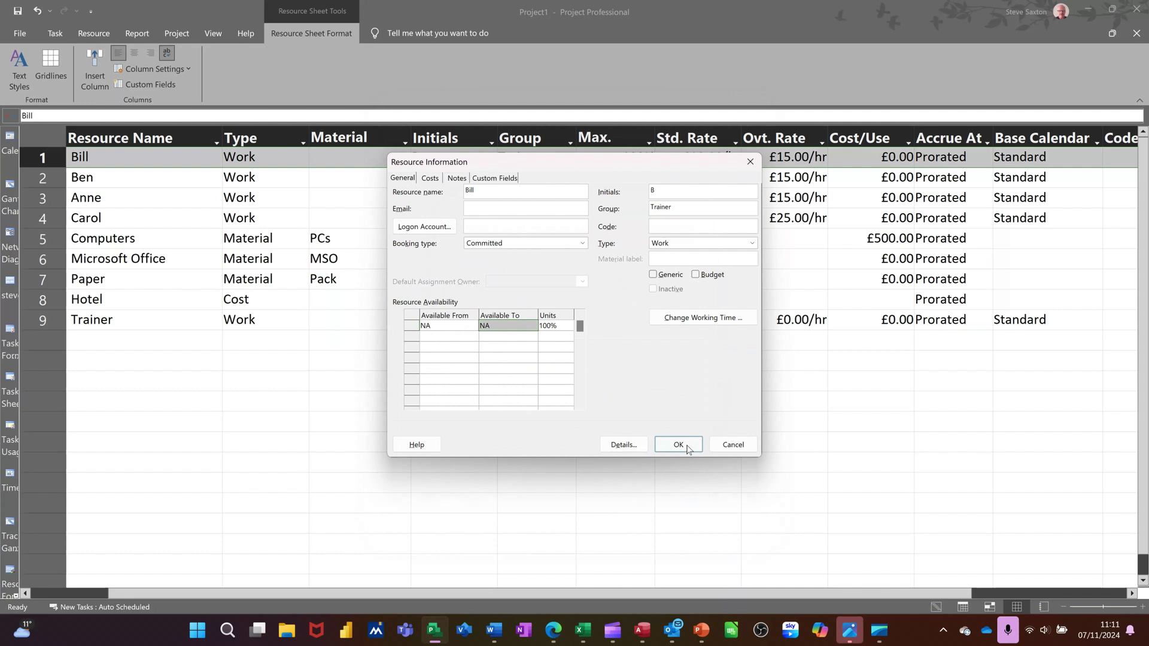
left_click(678, 445)
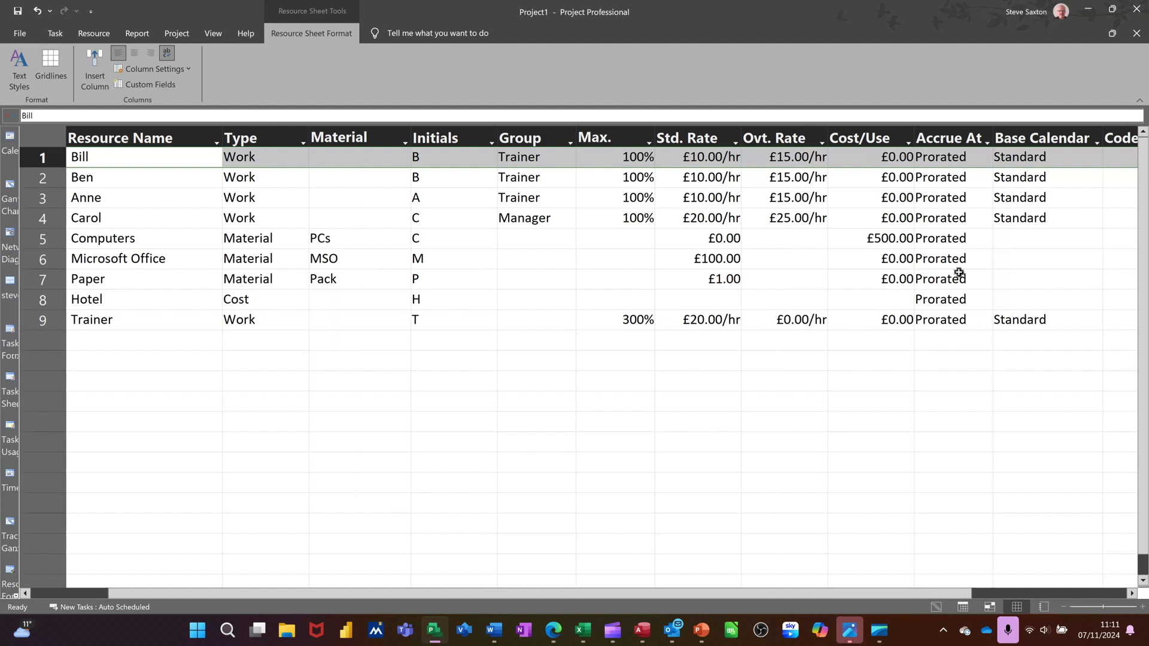
left_click_drag(1022, 178, 1020, 210)
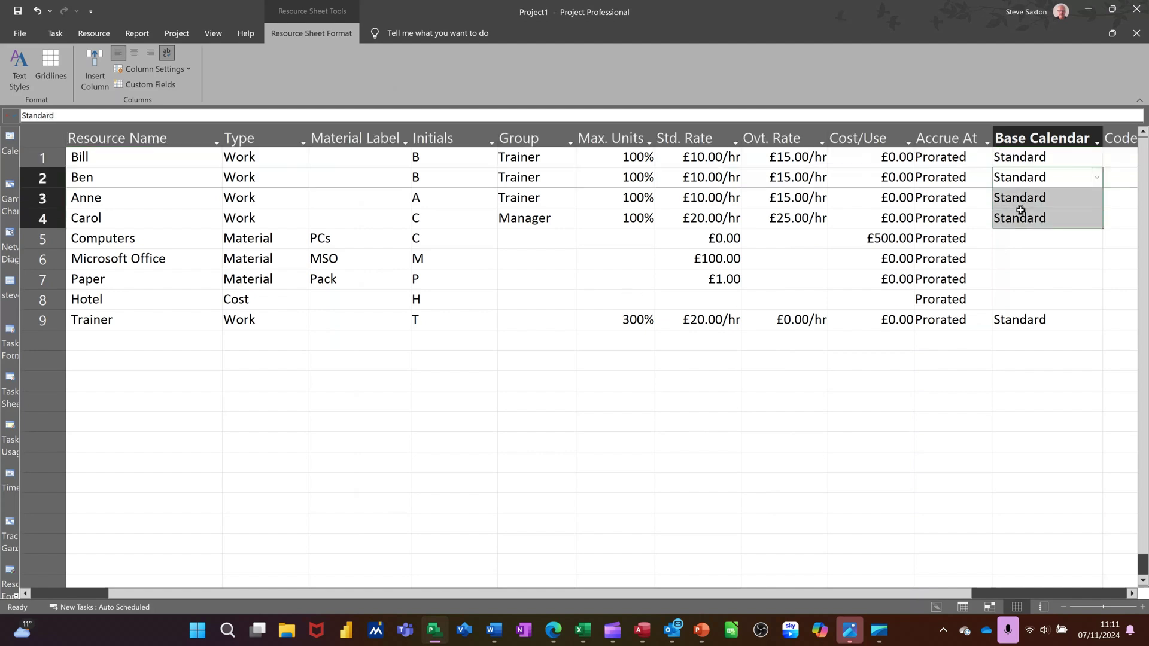
left_click(1021, 183)
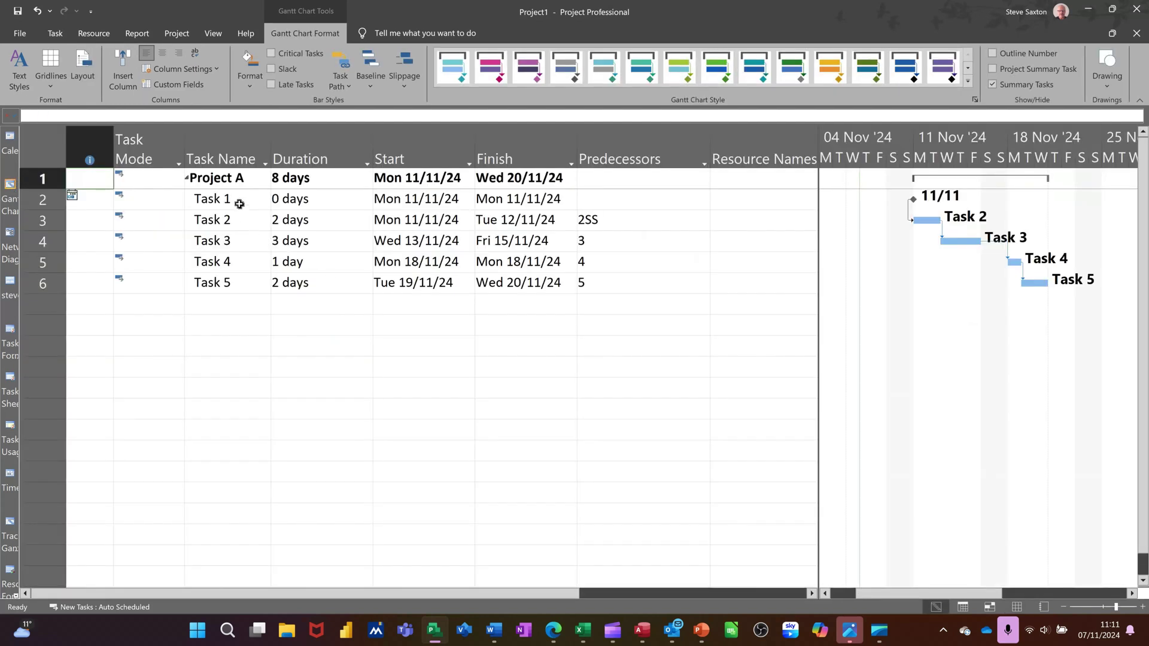
Open the Assign Resources dialog for Task 1 and move it clear of the task details
left_click(236, 199)
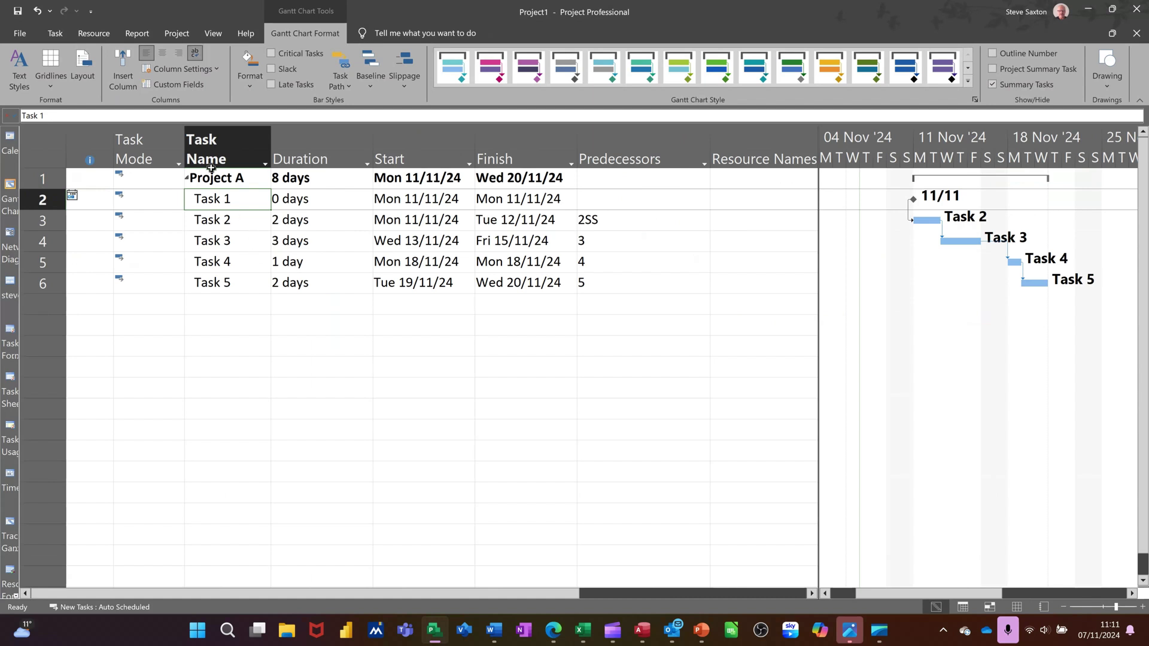
left_click(92, 35)
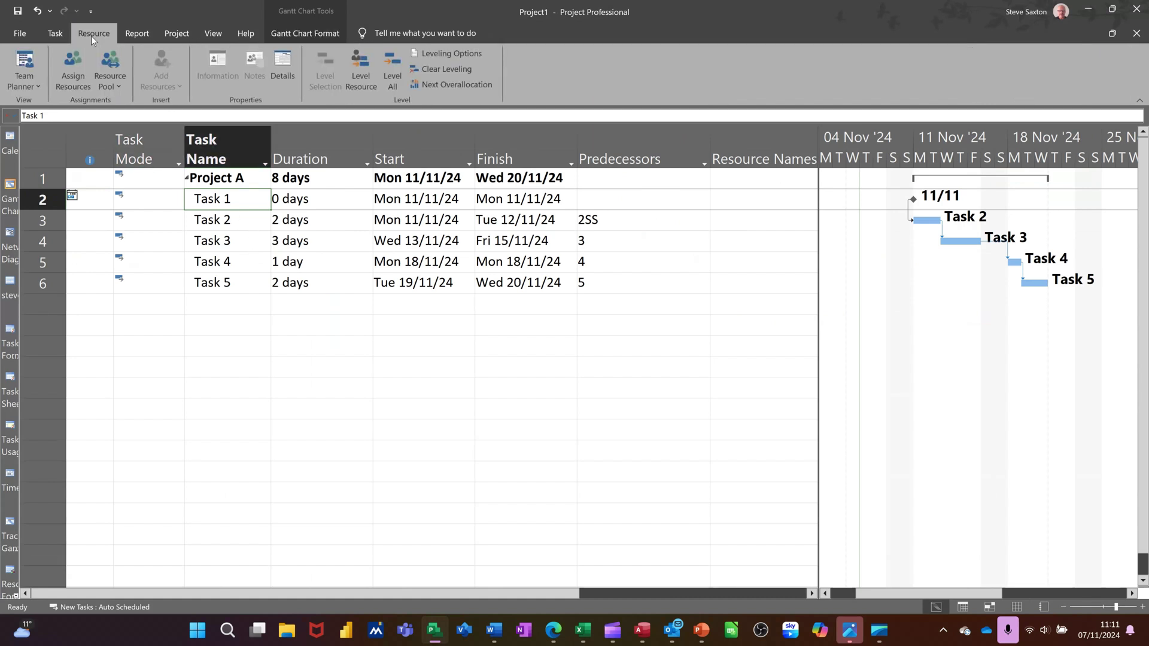
left_click(67, 62)
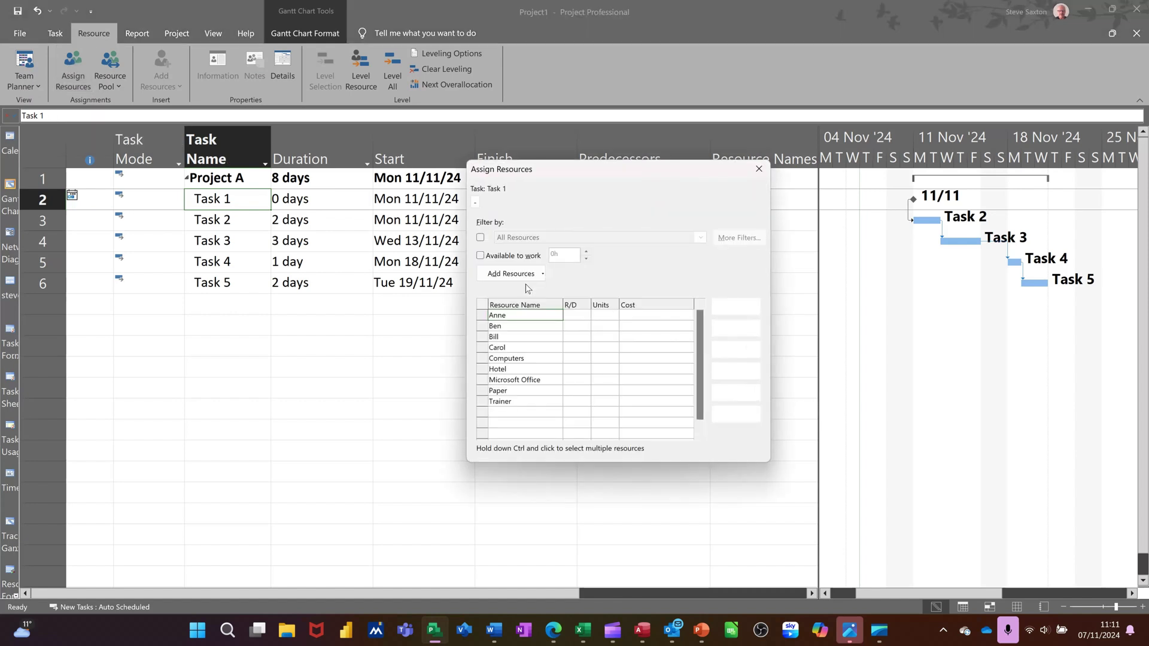
left_click_drag(638, 176, 705, 250)
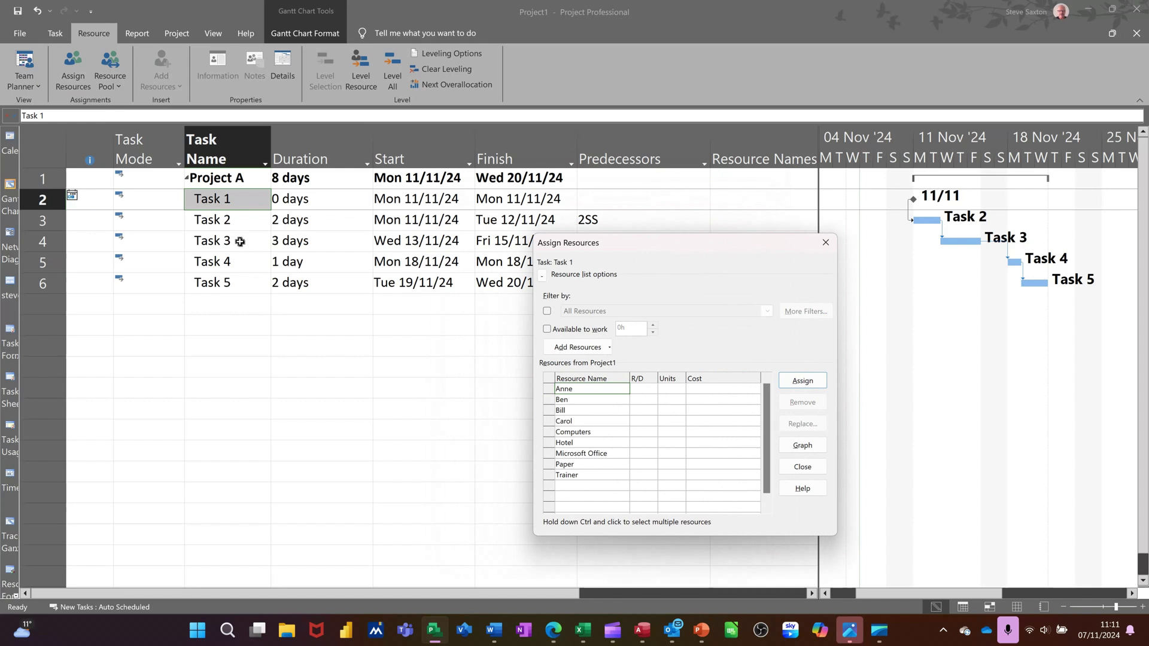
Assign the first person in the resource list to Task 1 and move the dialog away from the resource names
left_click(226, 220)
left_click(227, 221)
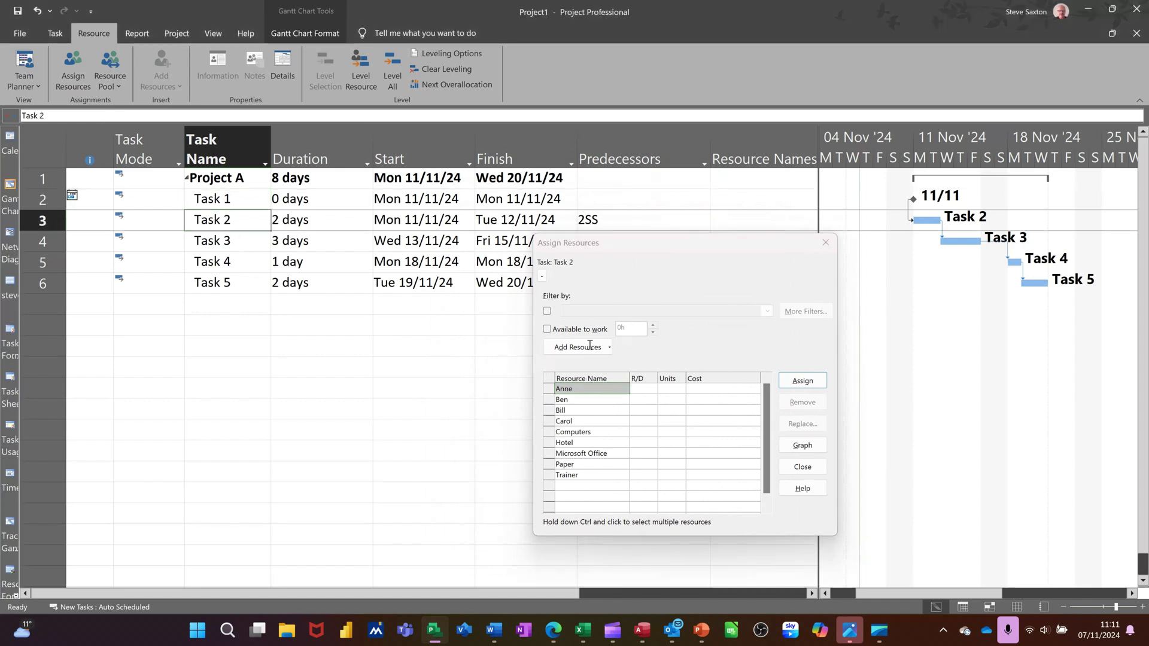
left_click(588, 412)
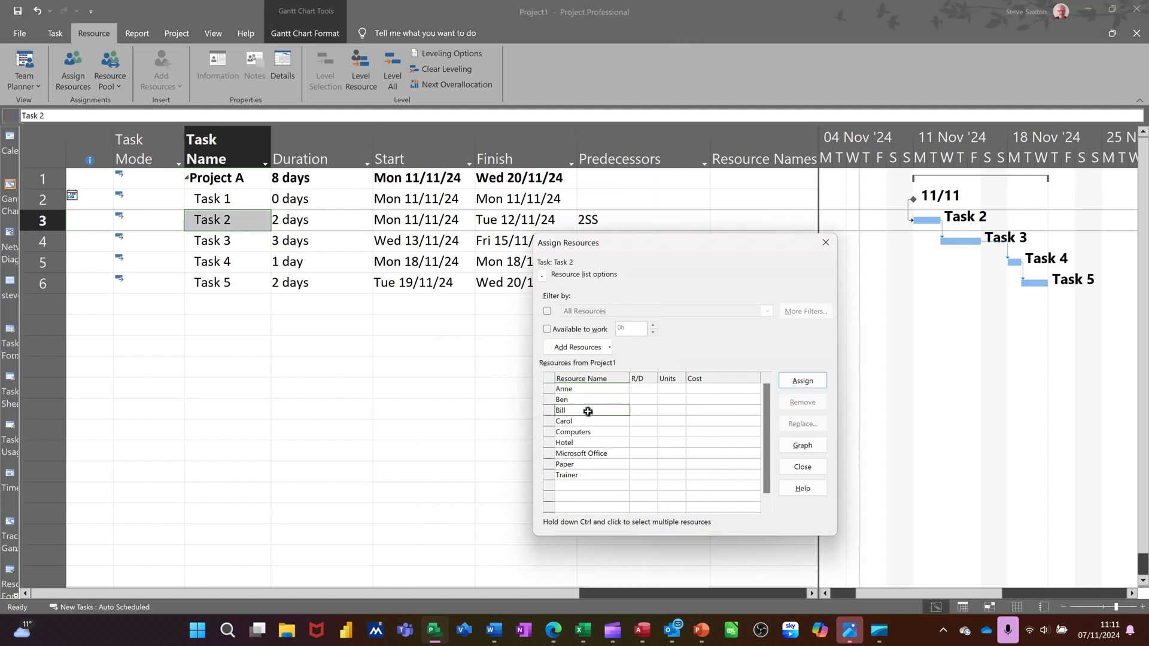
left_click(229, 199)
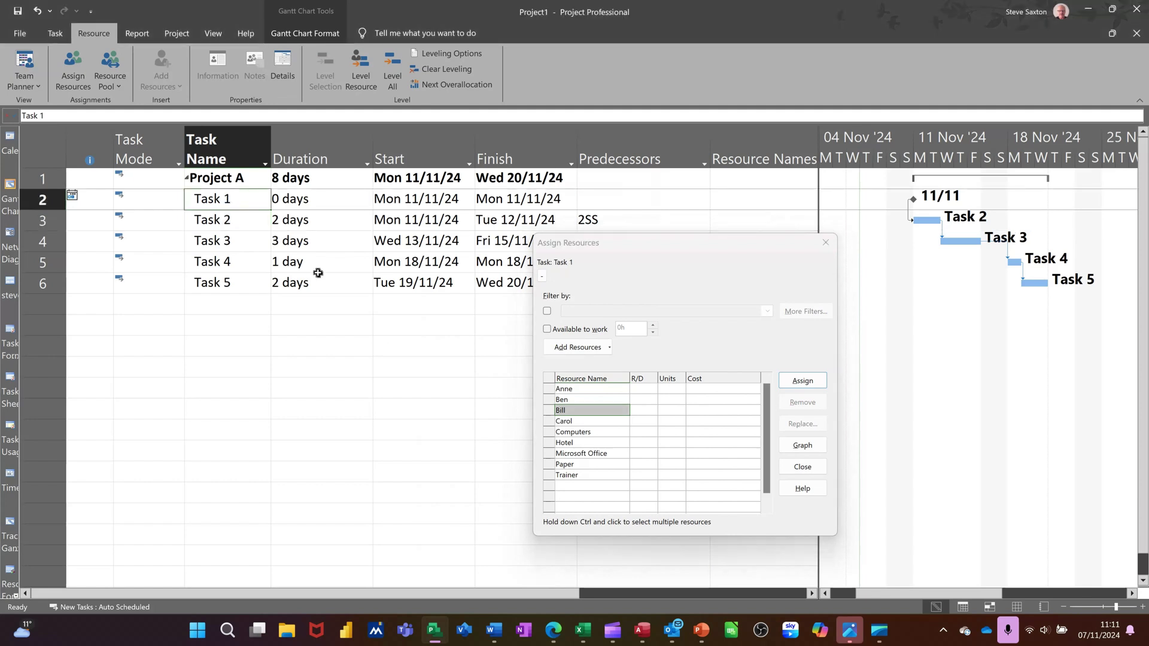
left_click(593, 390)
left_click(796, 382)
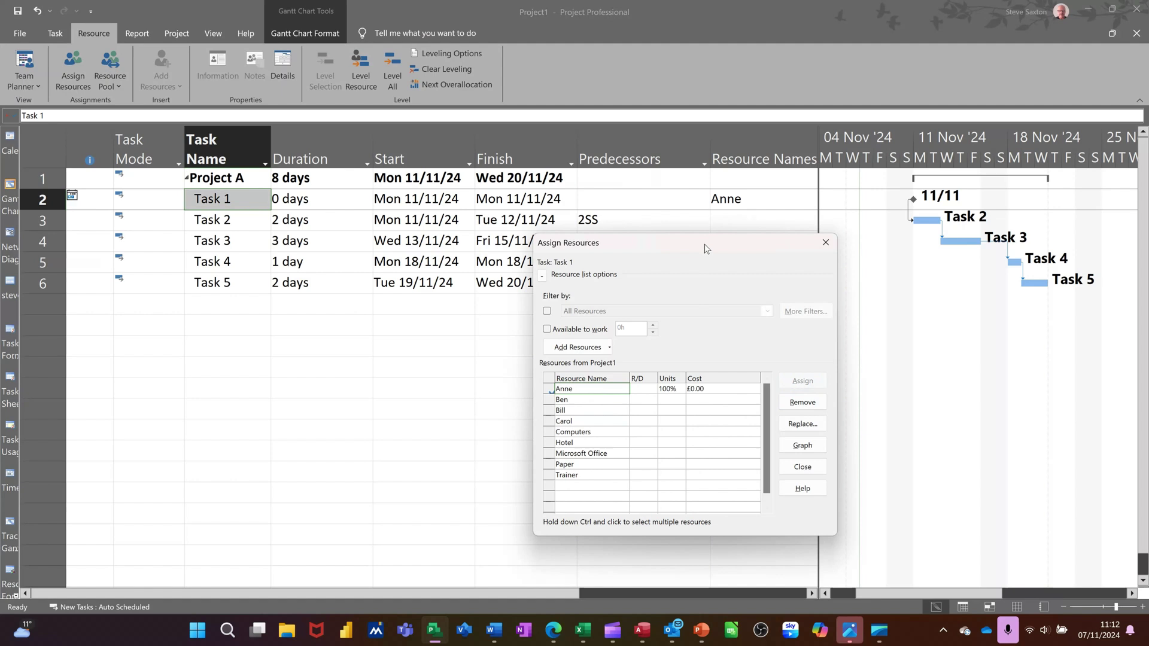
left_click_drag(706, 248, 503, 239)
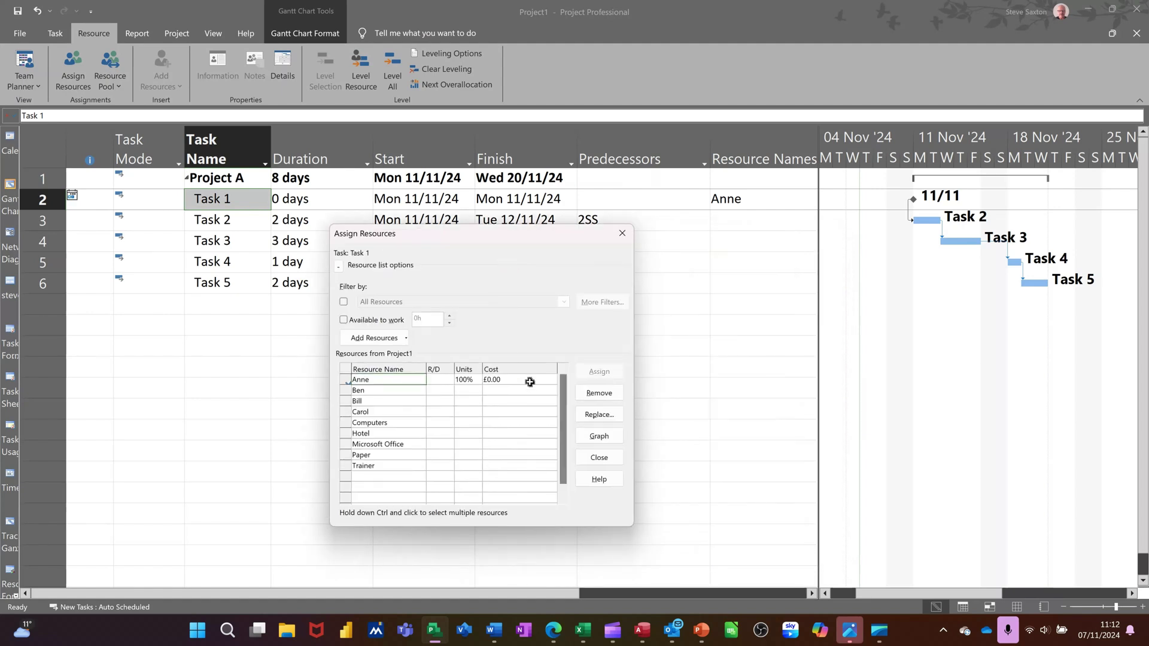
Check the Manager-group member's standard and overtime rates in the resource sheet, and return to the Gantt chart
left_click(1018, 608)
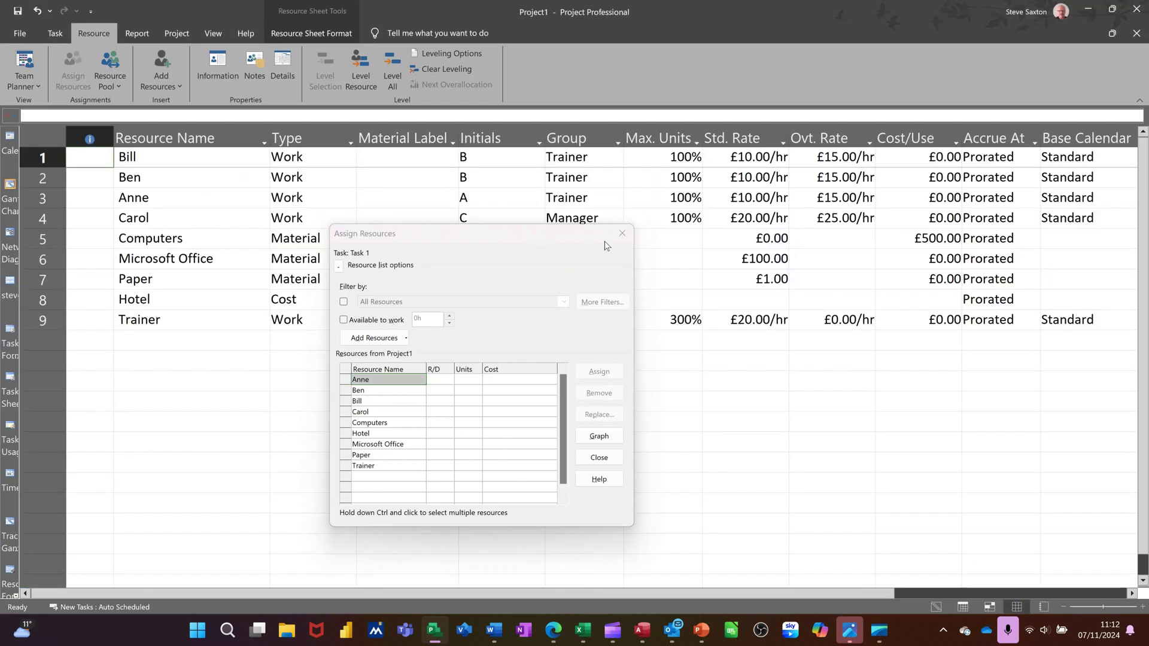
left_click(755, 223)
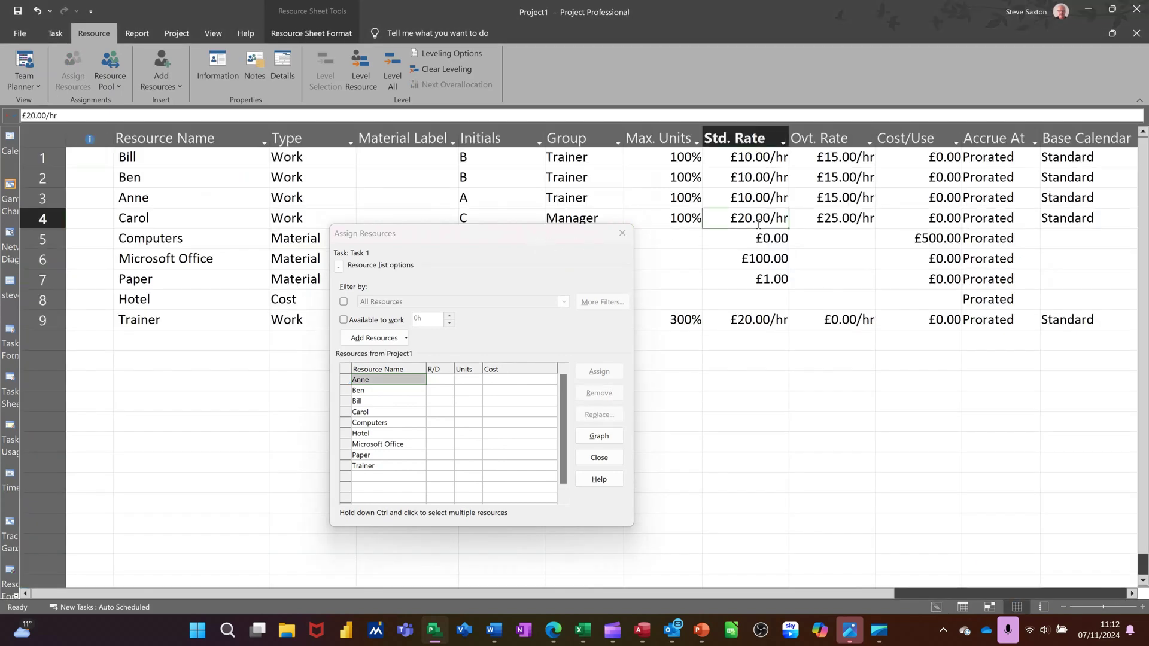
left_click(851, 226)
left_click(757, 224)
left_click(937, 607)
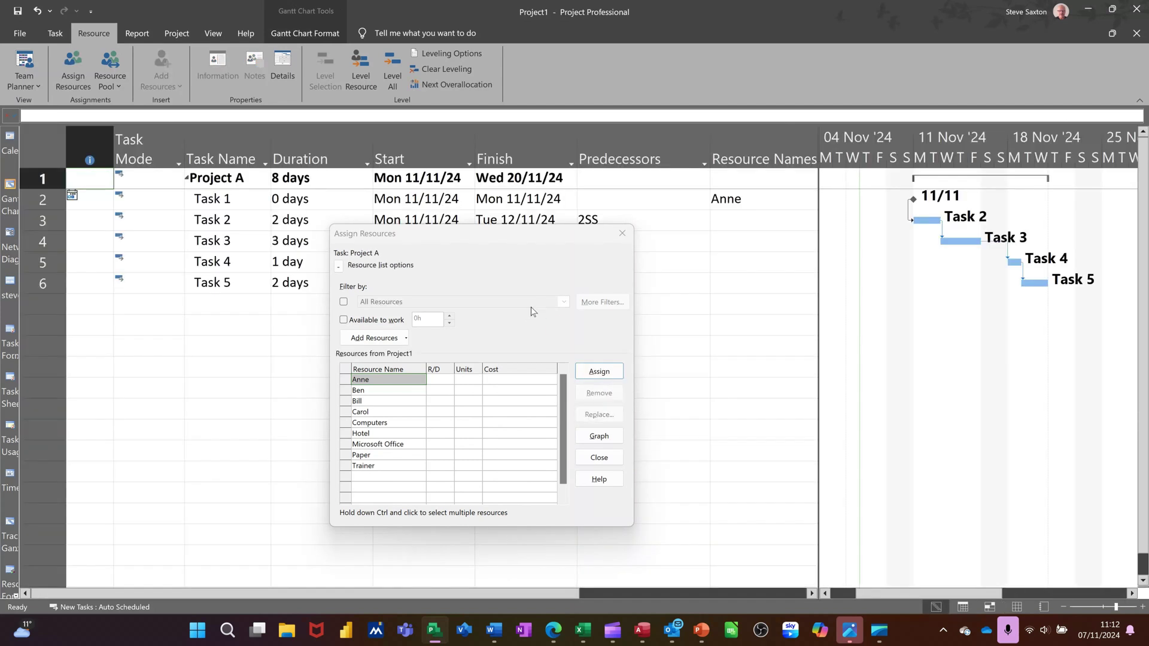
Remove the assigned team member from Task 1
left_click(238, 200)
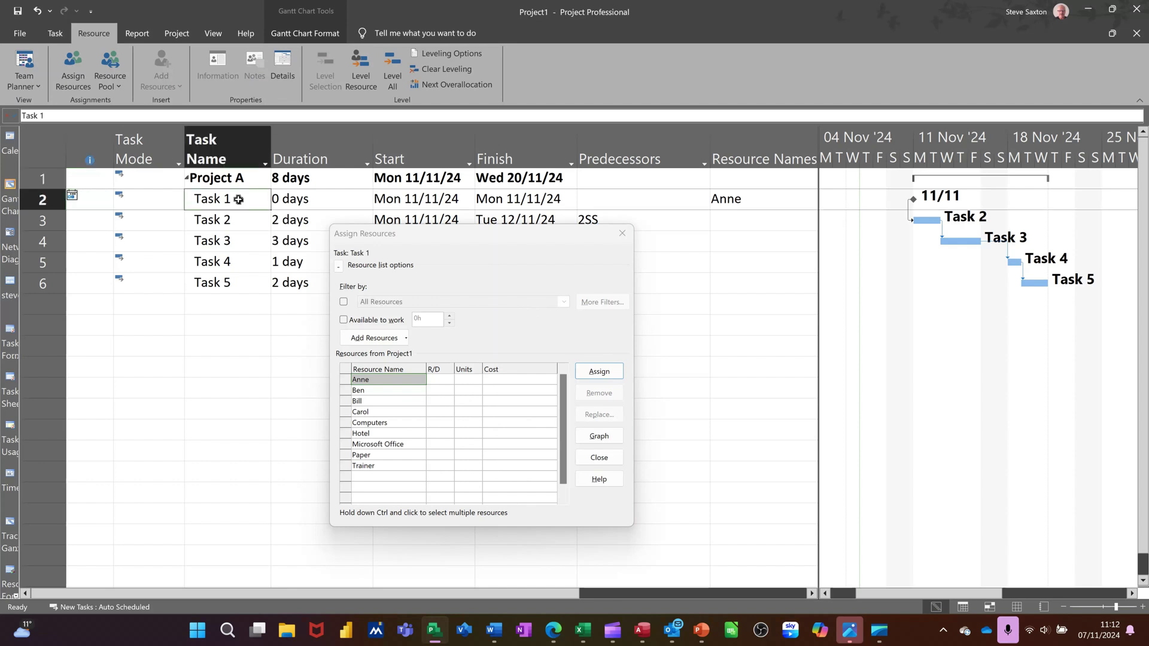
left_click_drag(425, 242, 513, 277)
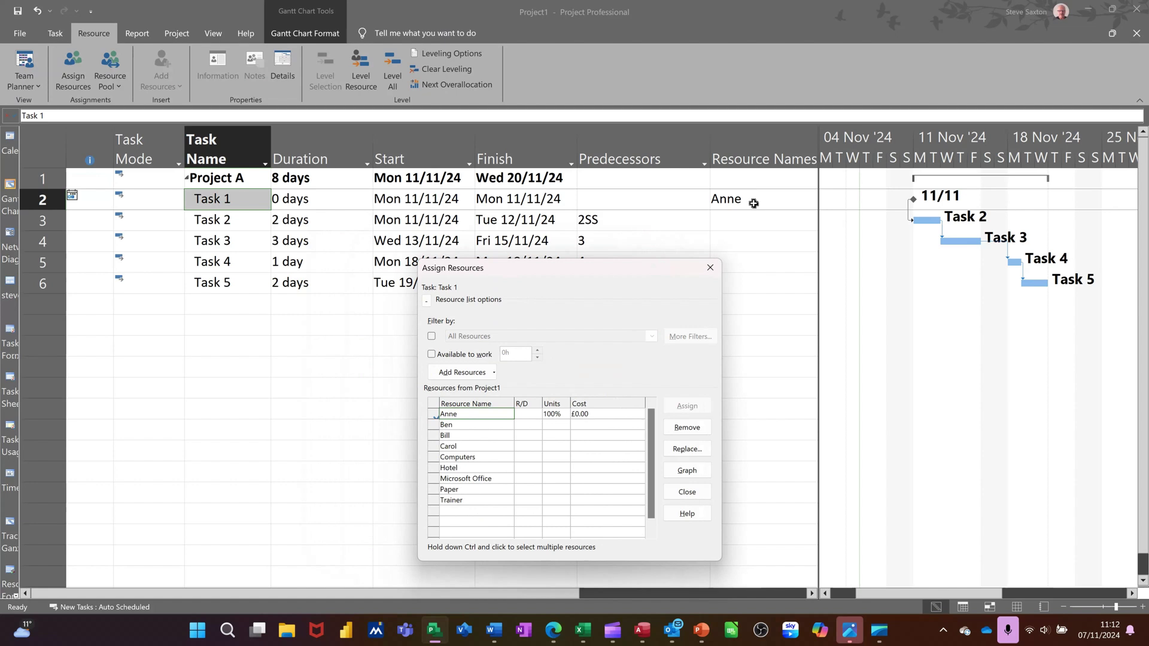
left_click(684, 428)
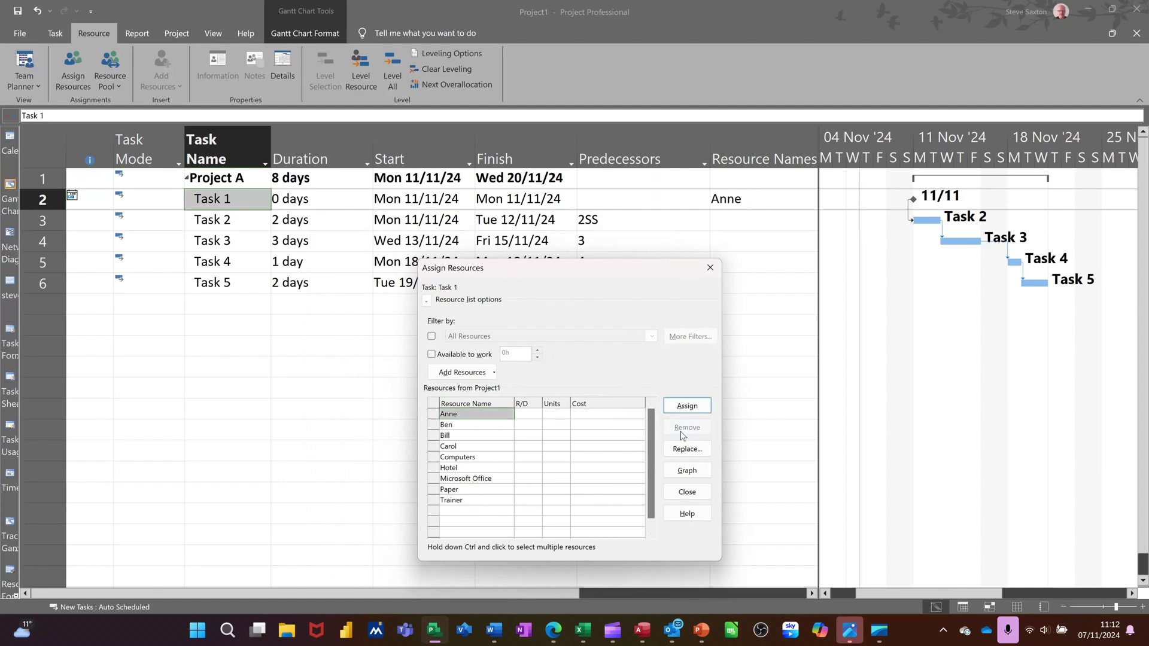
Assign the first person in the resource list to Task 2
left_click(223, 223)
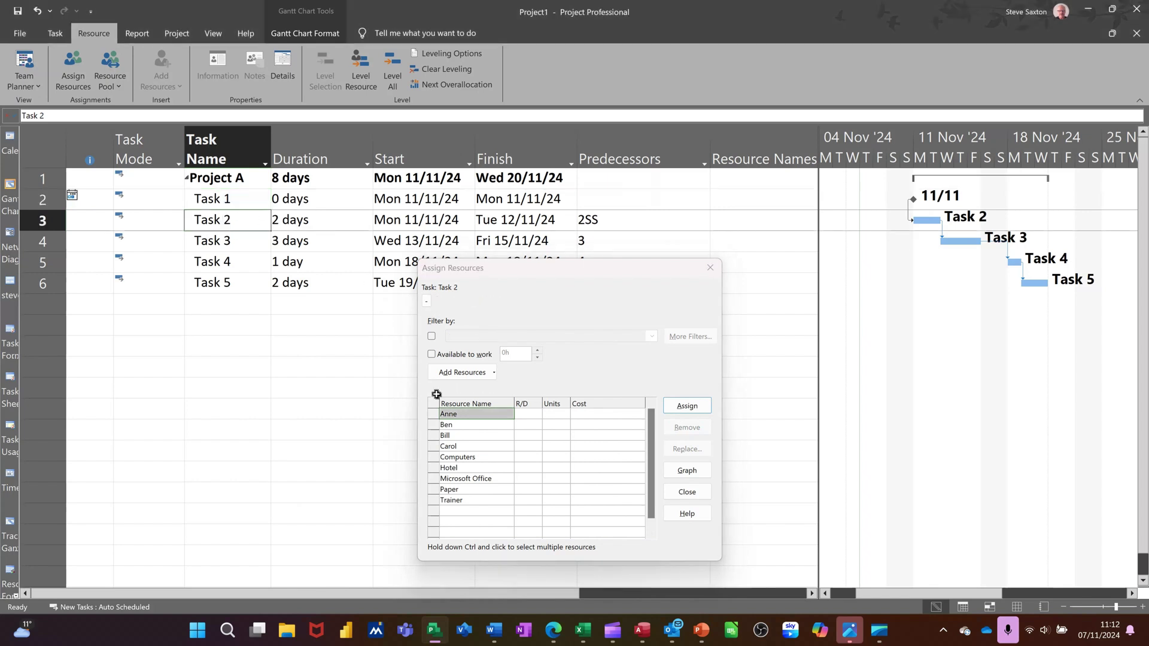
left_click(687, 412)
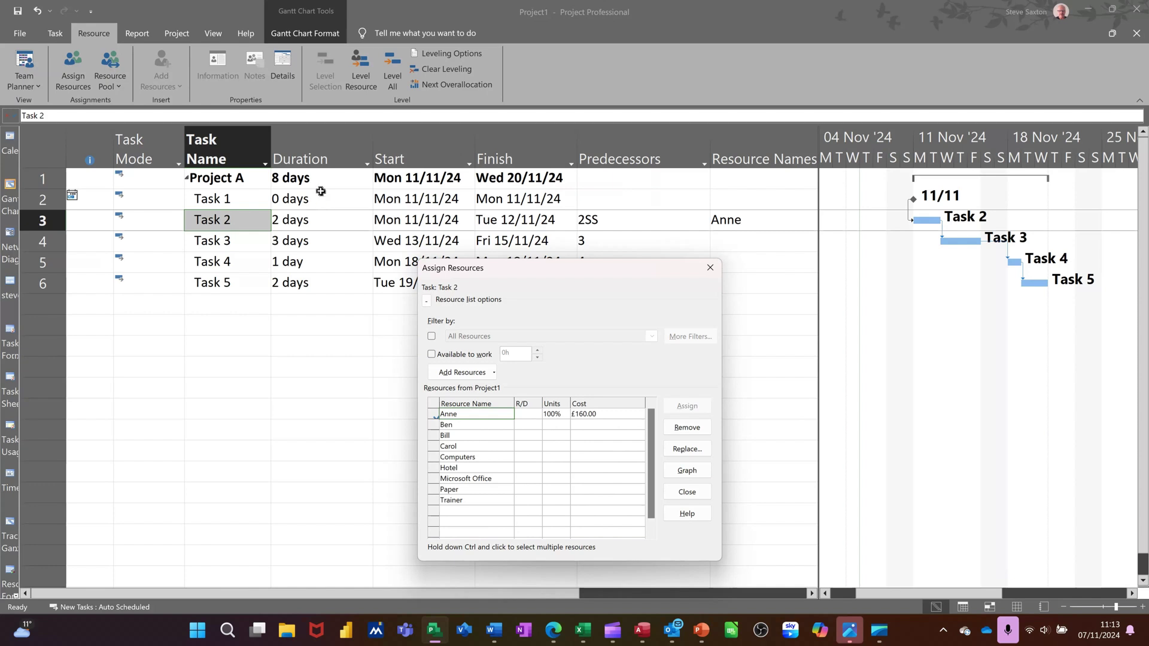
Assign the second and third people in the resource list together to Task 3
left_click(219, 243)
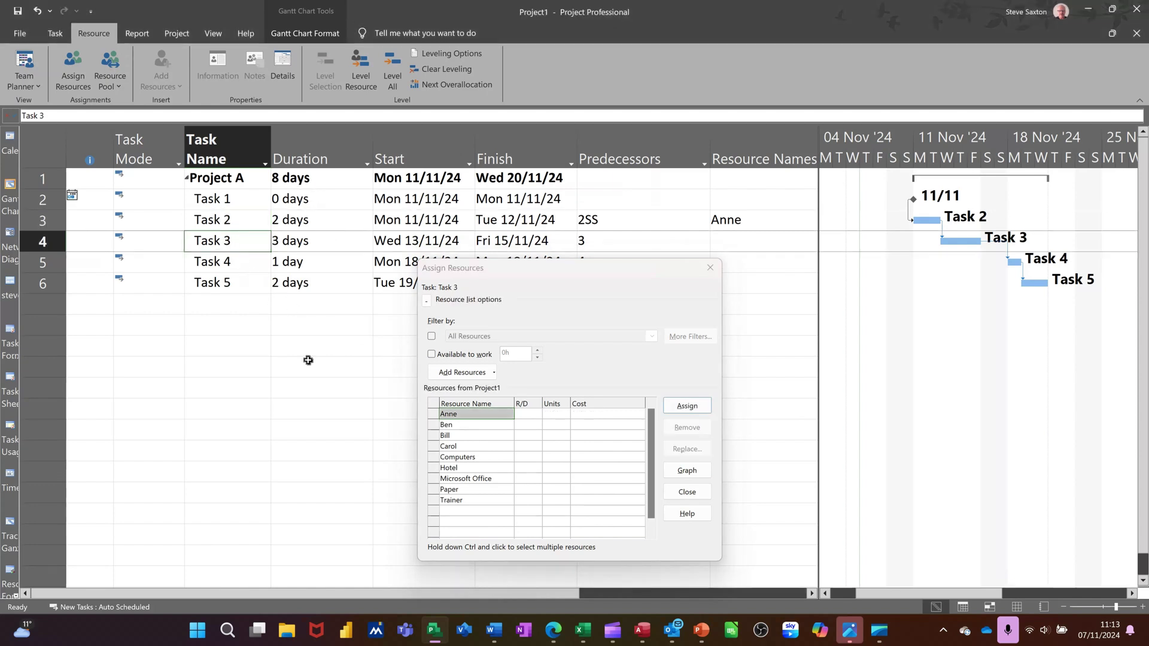
left_click(473, 435)
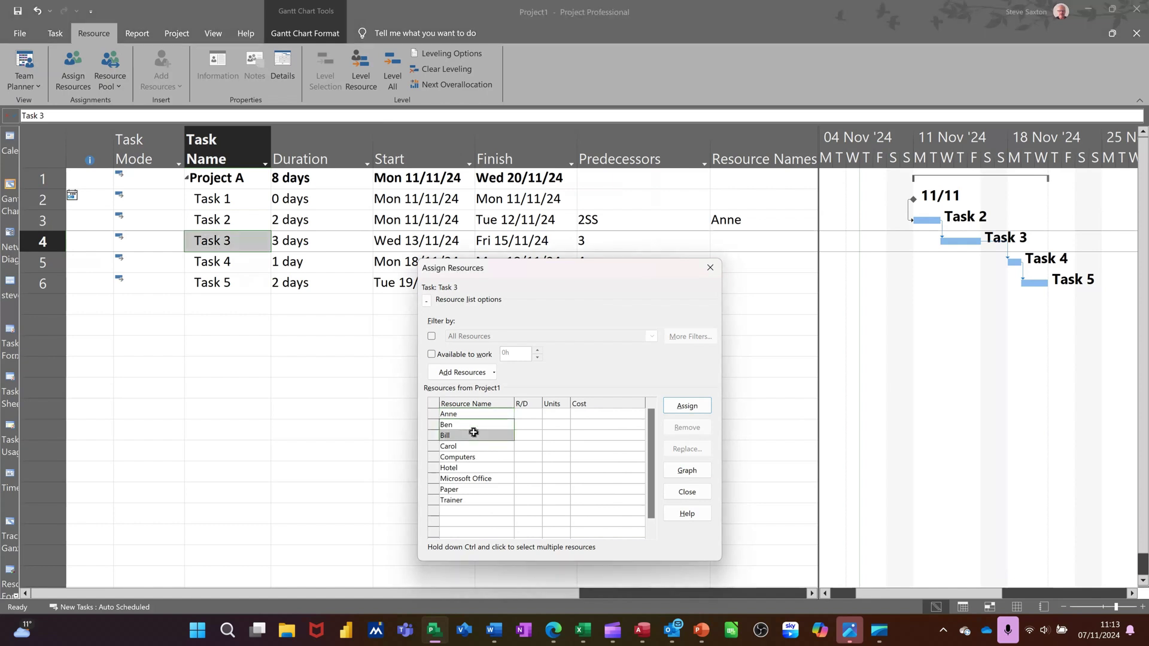
left_click(687, 406)
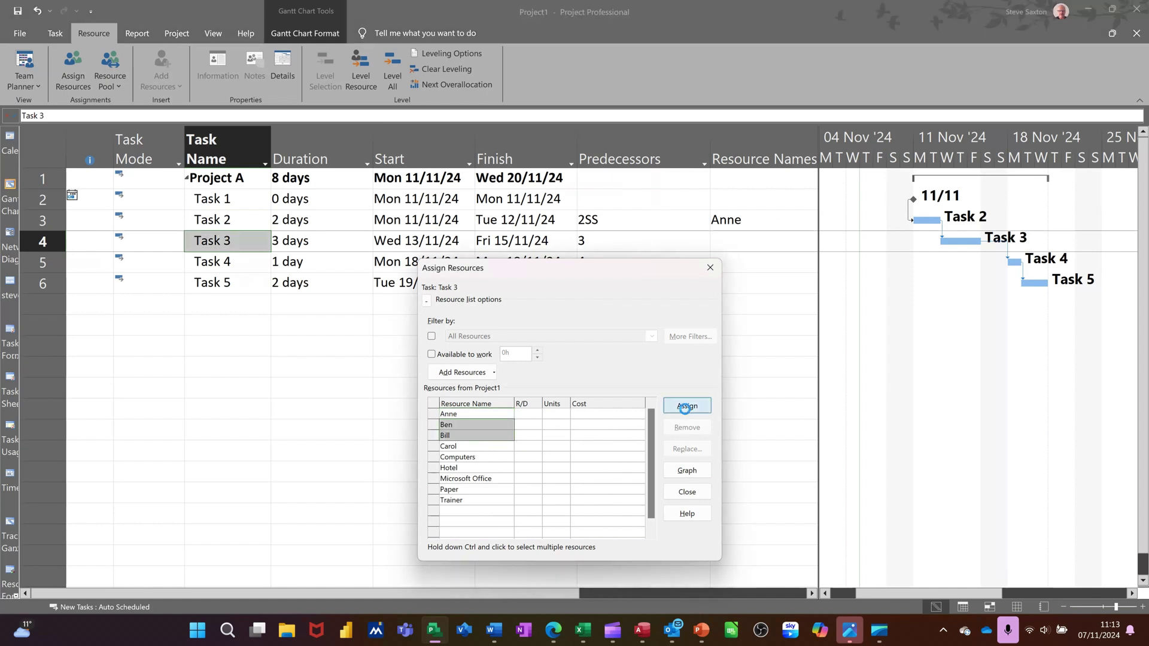
Assign Computers to Task 3 and set the quantity to 2 PCs
left_click(486, 458)
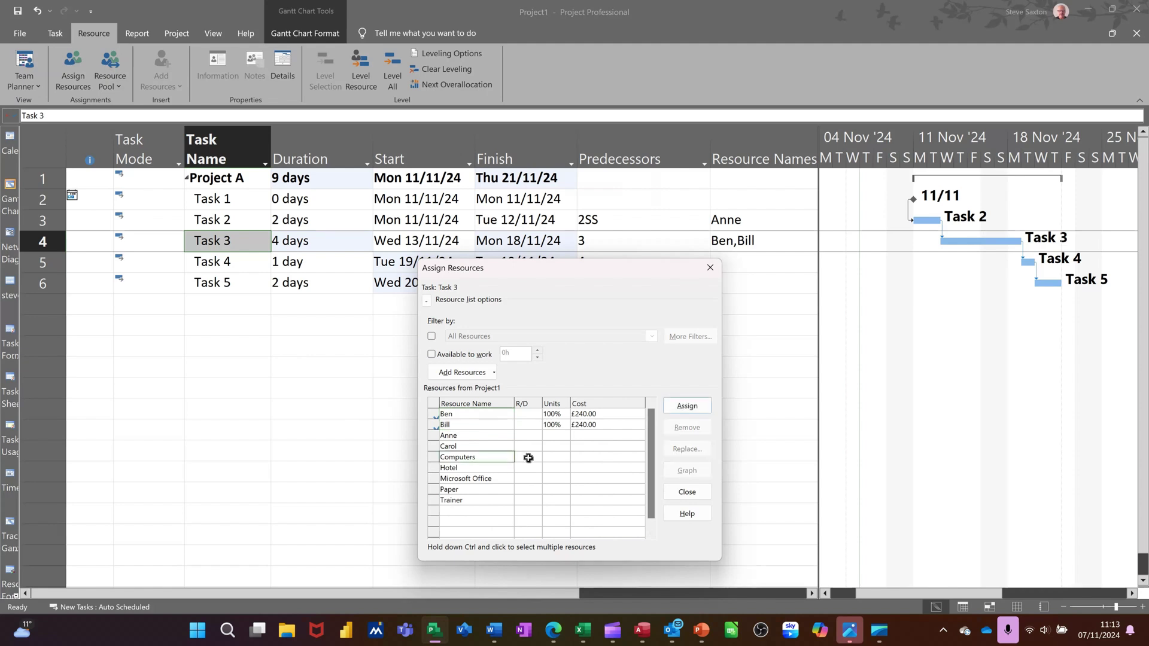
left_click(687, 405)
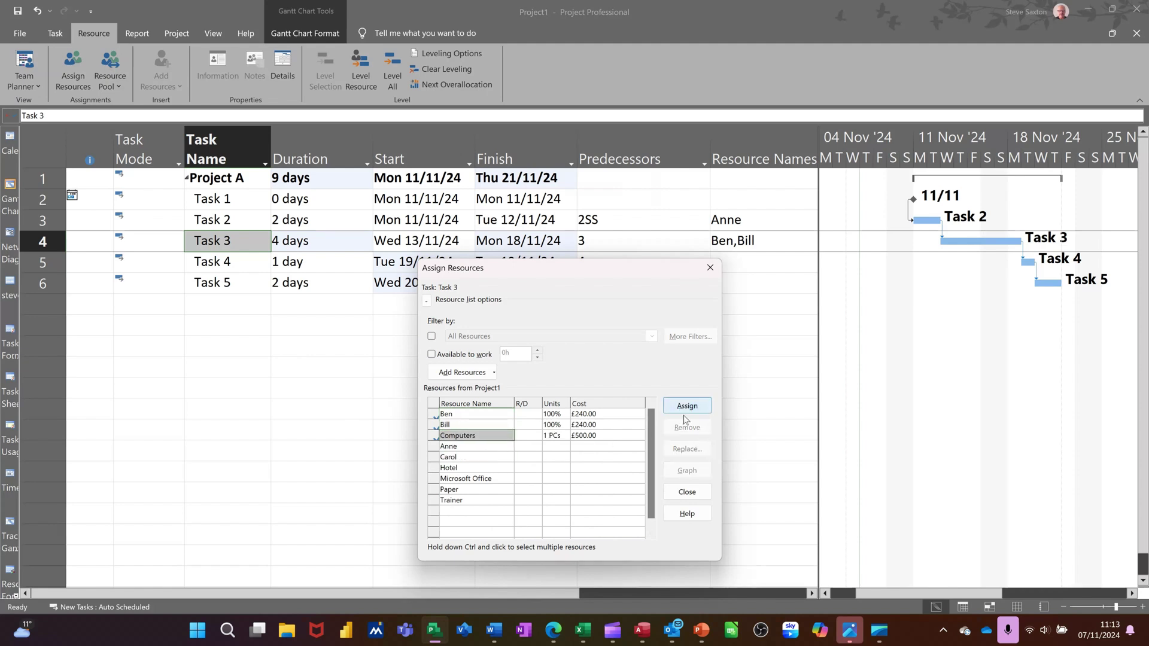
left_click(565, 442)
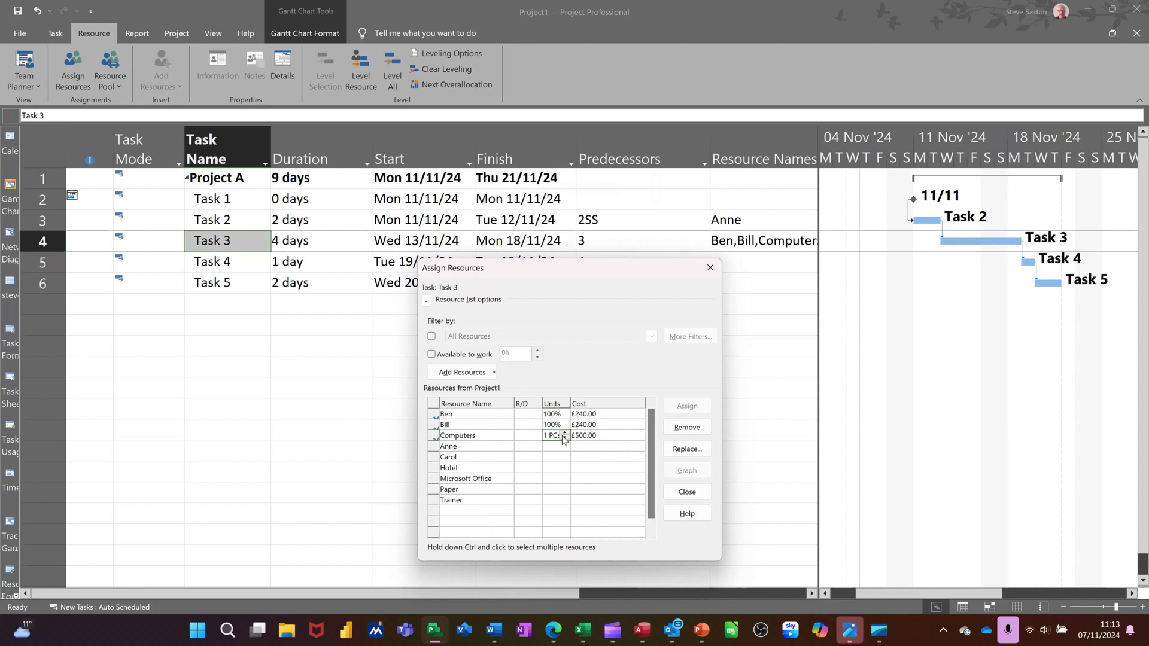
left_click(562, 435)
left_click(551, 446)
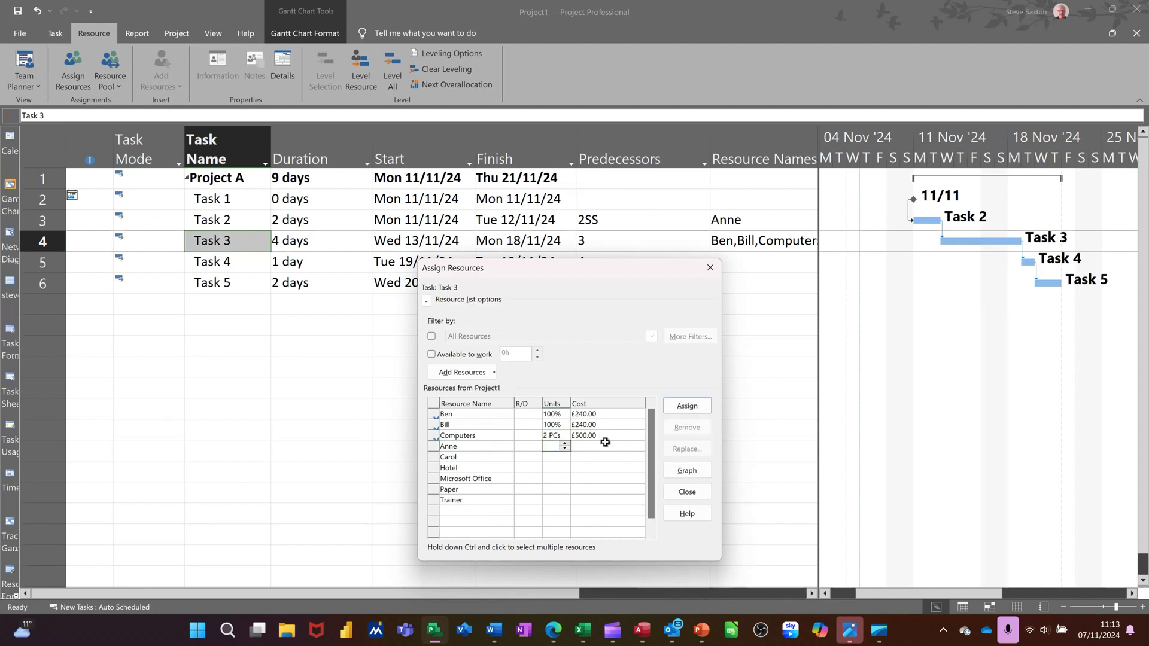
Assign Paper to Task 3 with a variable consumption of 1 pack per hour (1/hr)
left_click(472, 492)
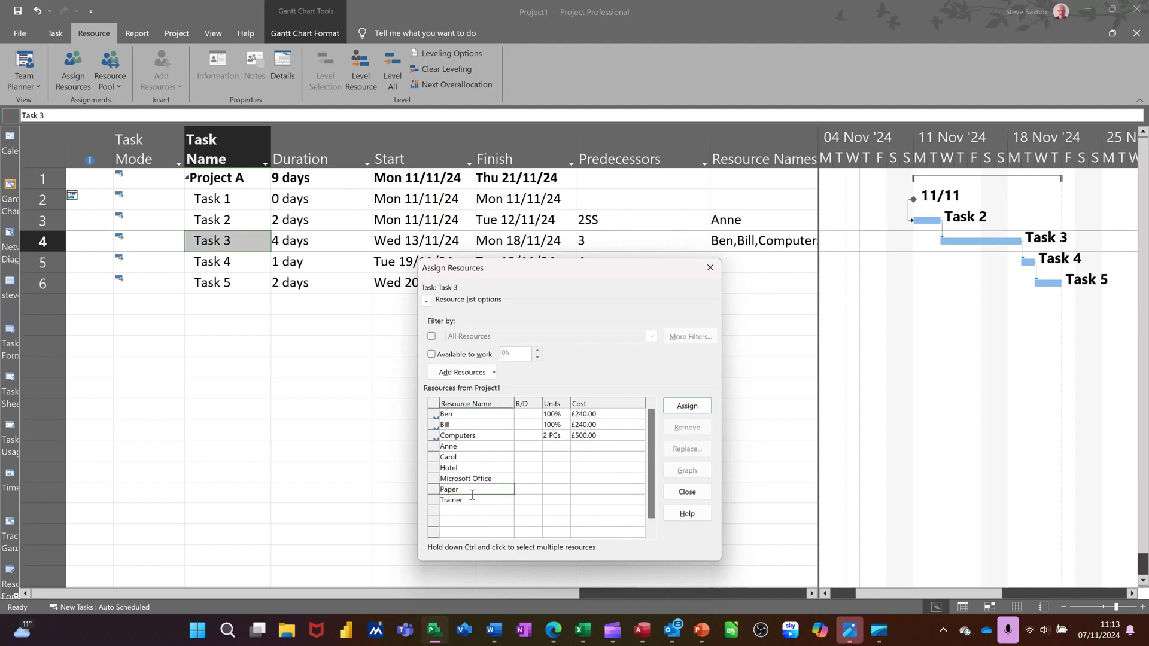
left_click(685, 408)
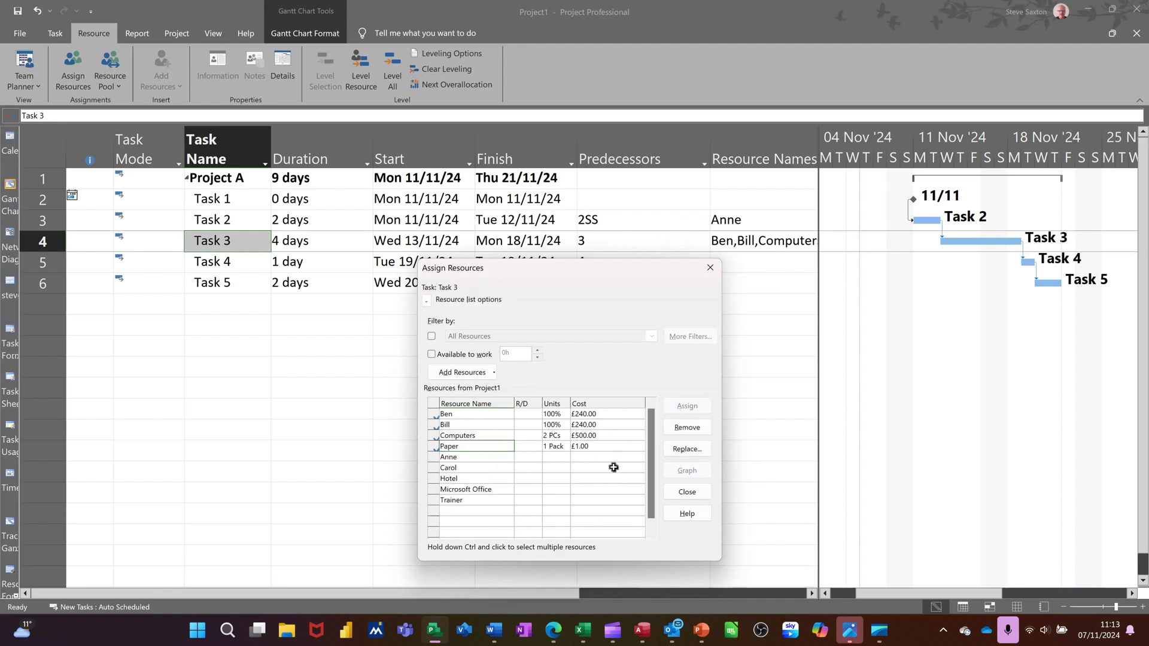
left_click(557, 447)
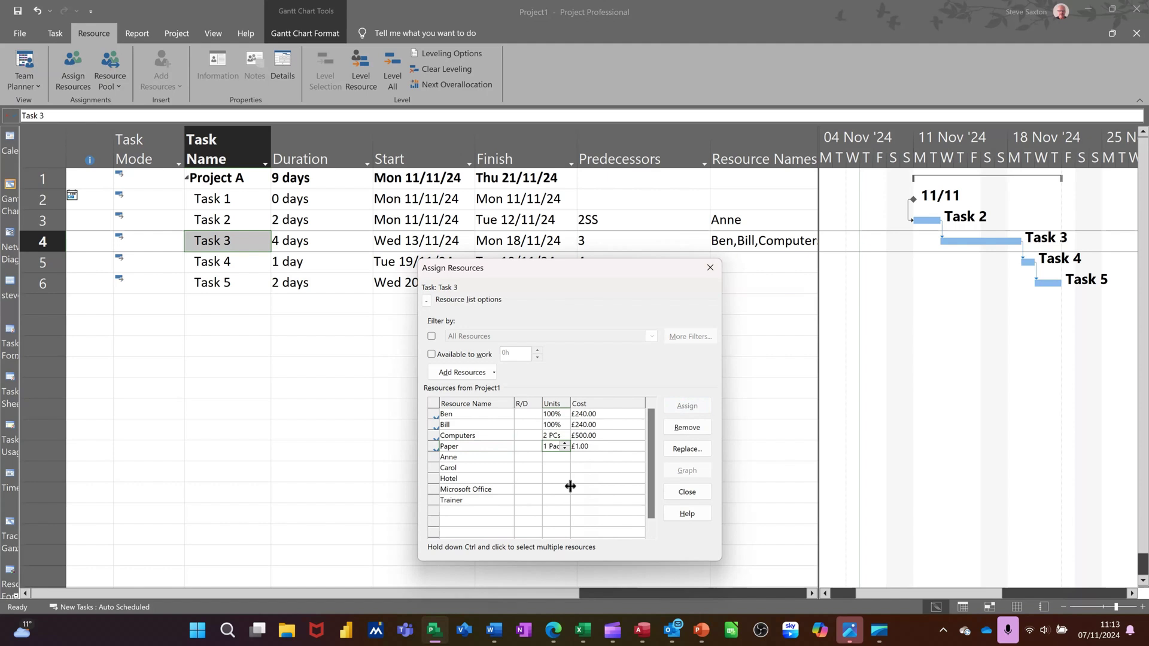
type("1/hr")
left_click(554, 468)
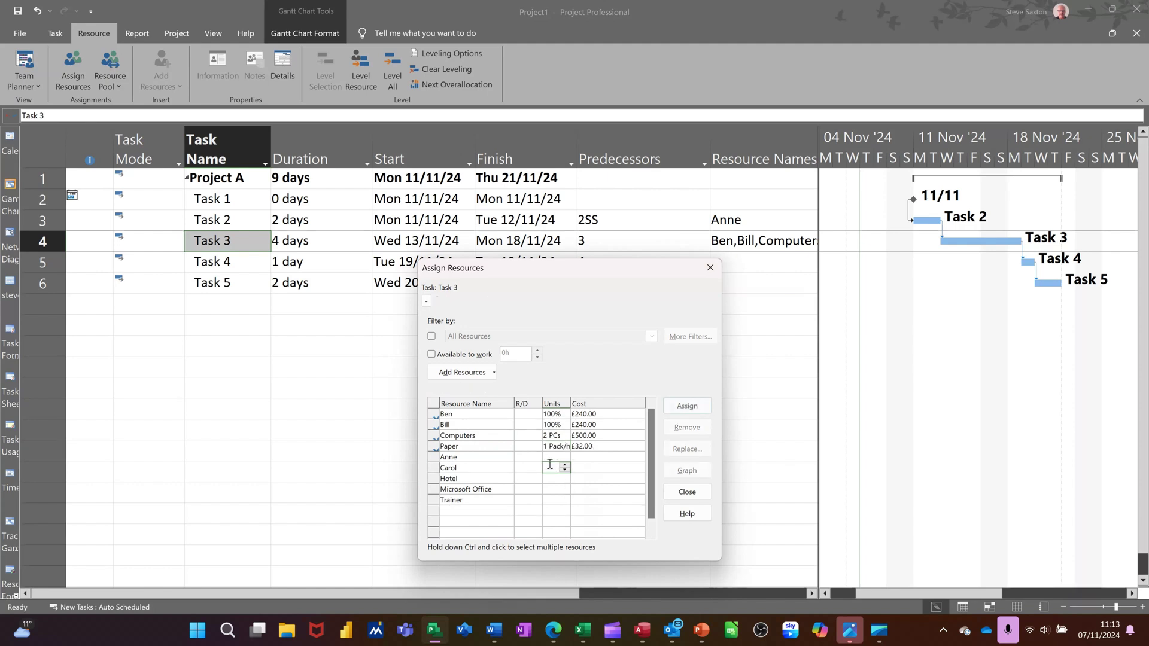
left_click(611, 446)
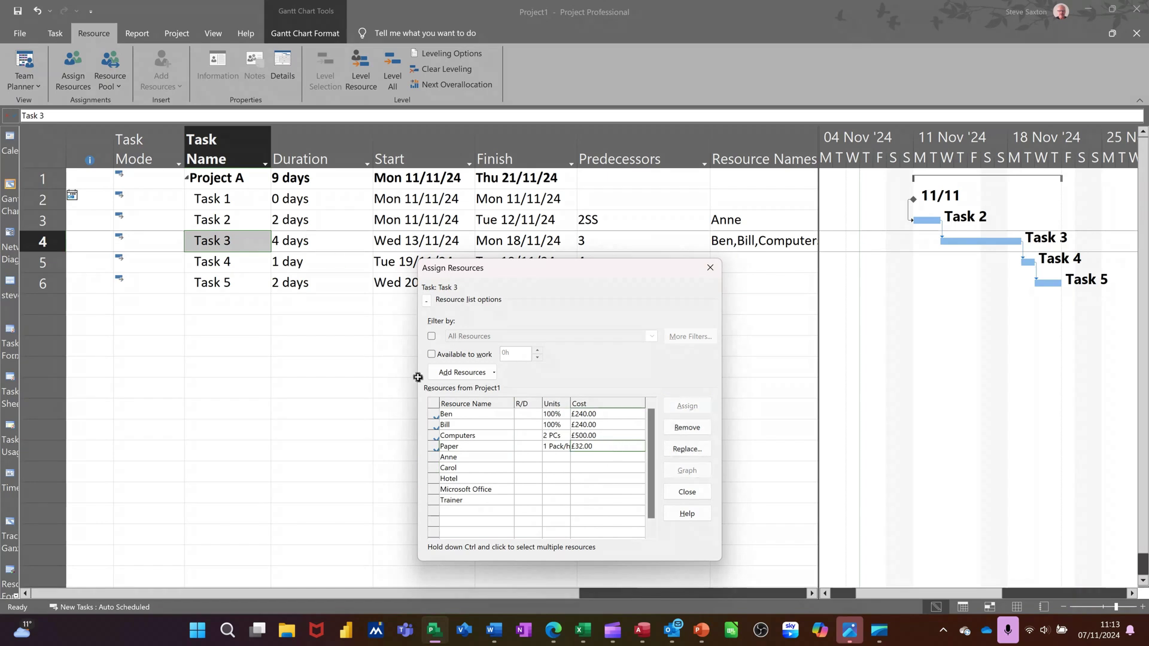
Assign Microsoft Office to Task 3 with 2 MSO units and close the Assign Resources dialog
left_click(478, 489)
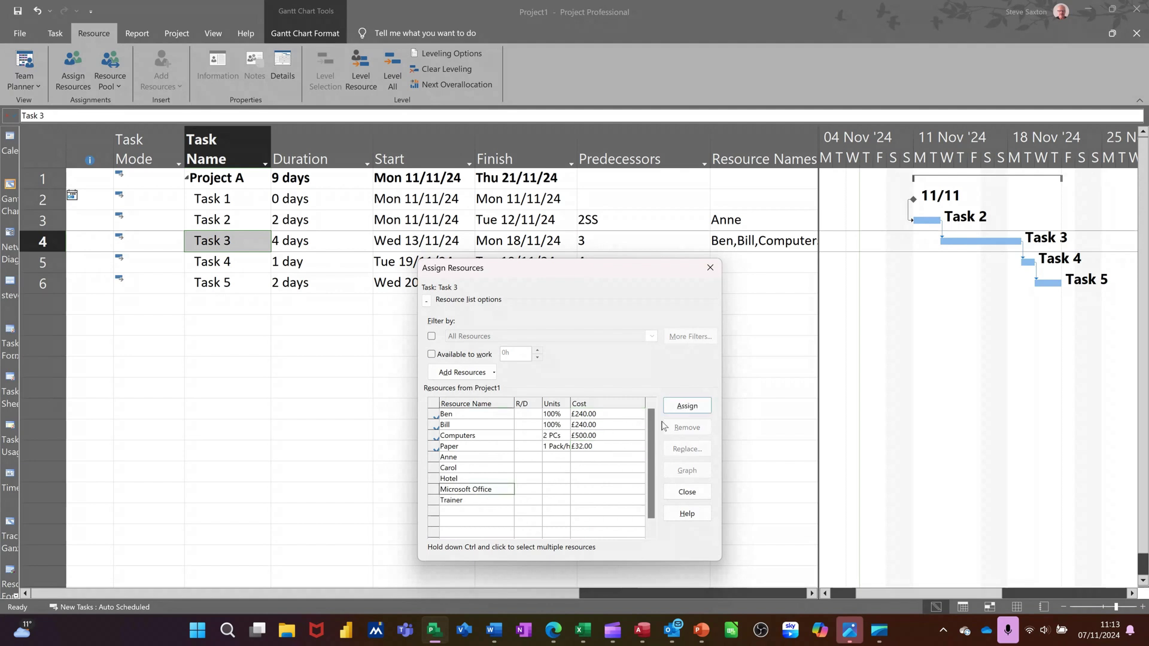
left_click(687, 407)
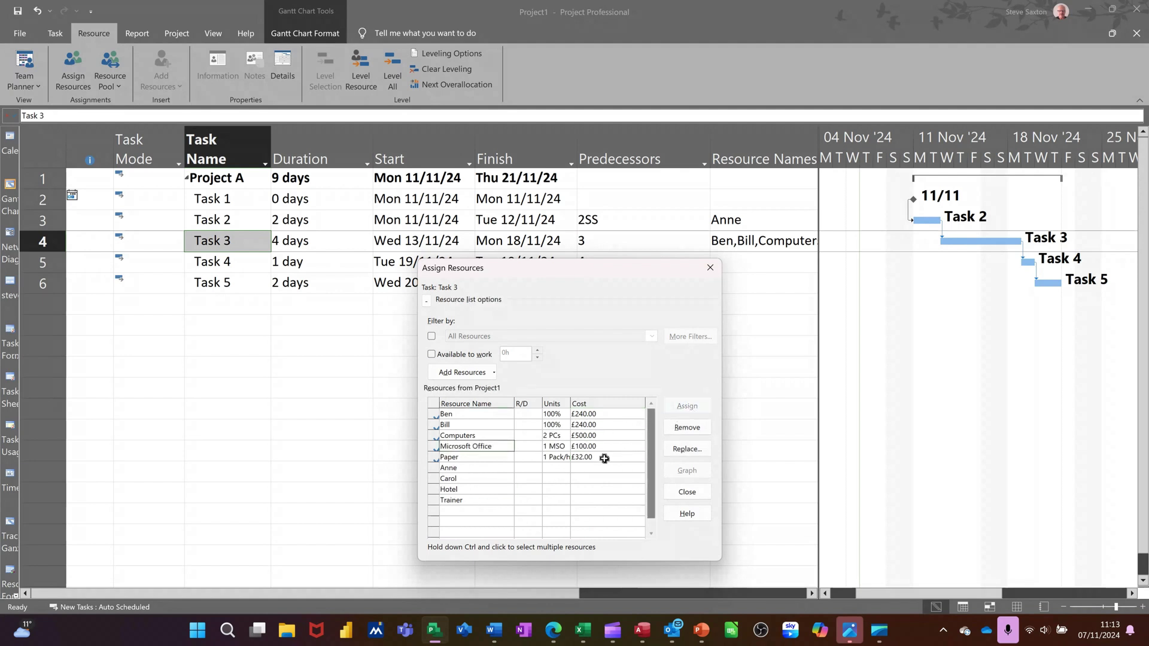
left_click(559, 448)
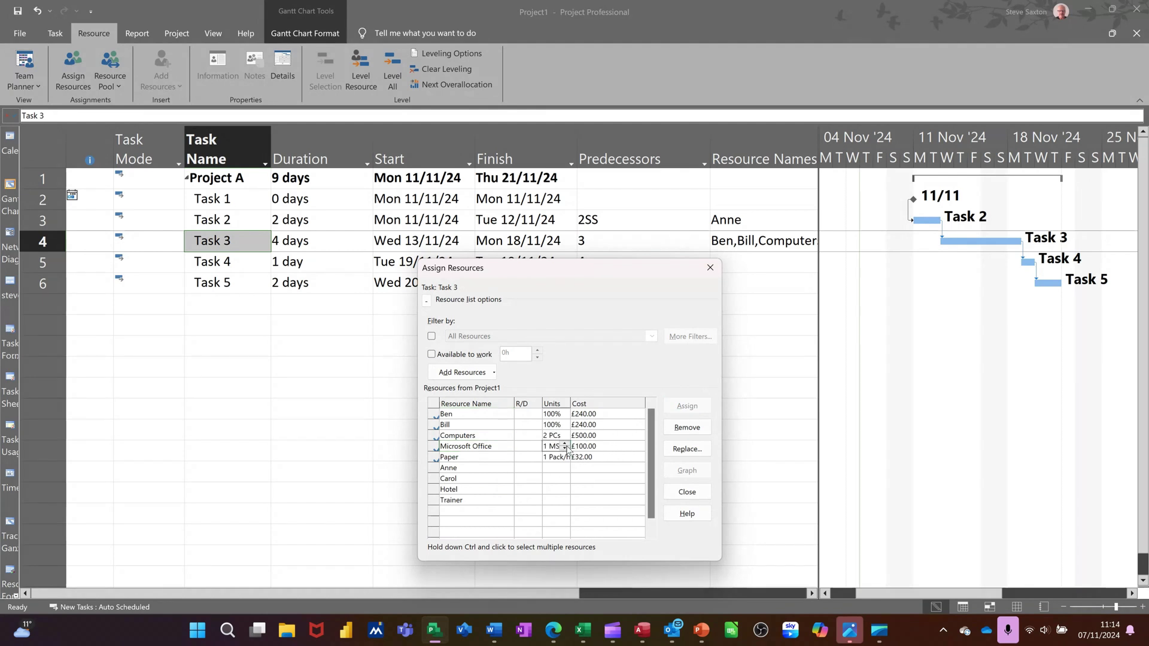
left_click(565, 445)
left_click(566, 448)
left_click(555, 473)
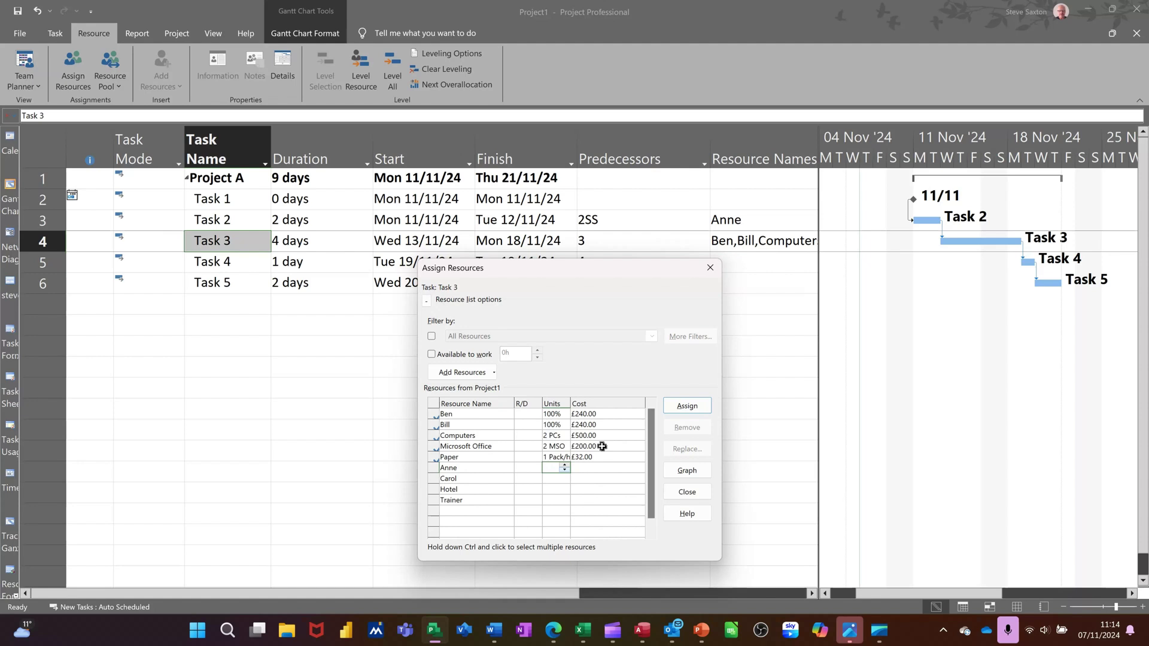
left_click(710, 268)
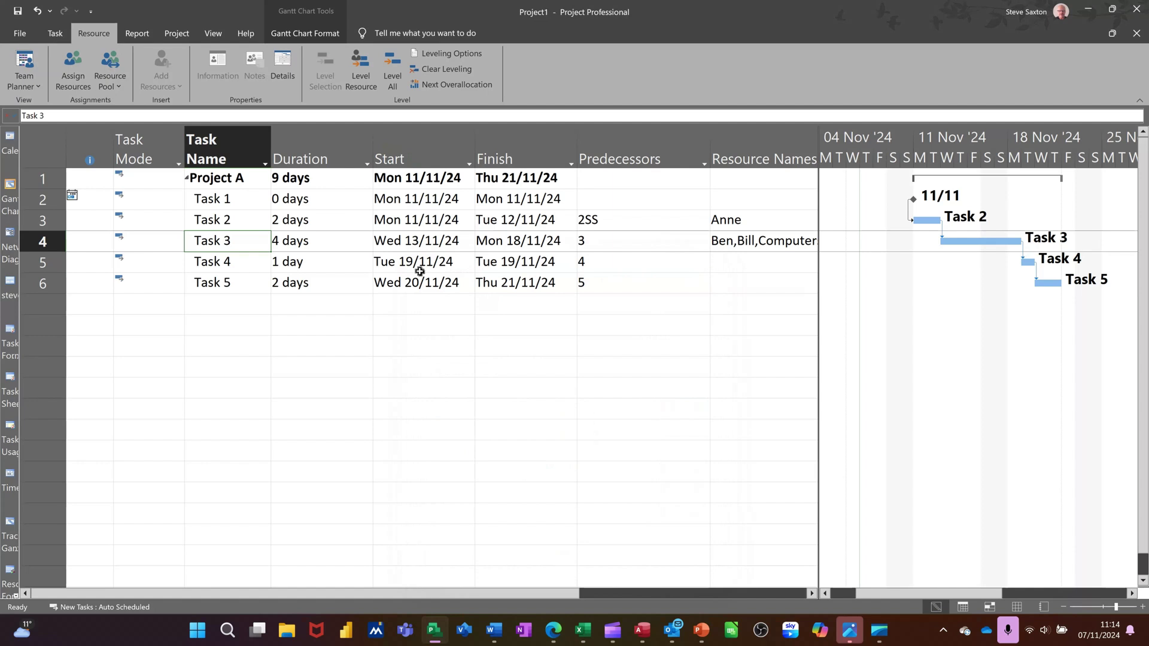
Check the task costs in the Cost table, including the Remaining column, and return to the Entry table
left_click(213, 34)
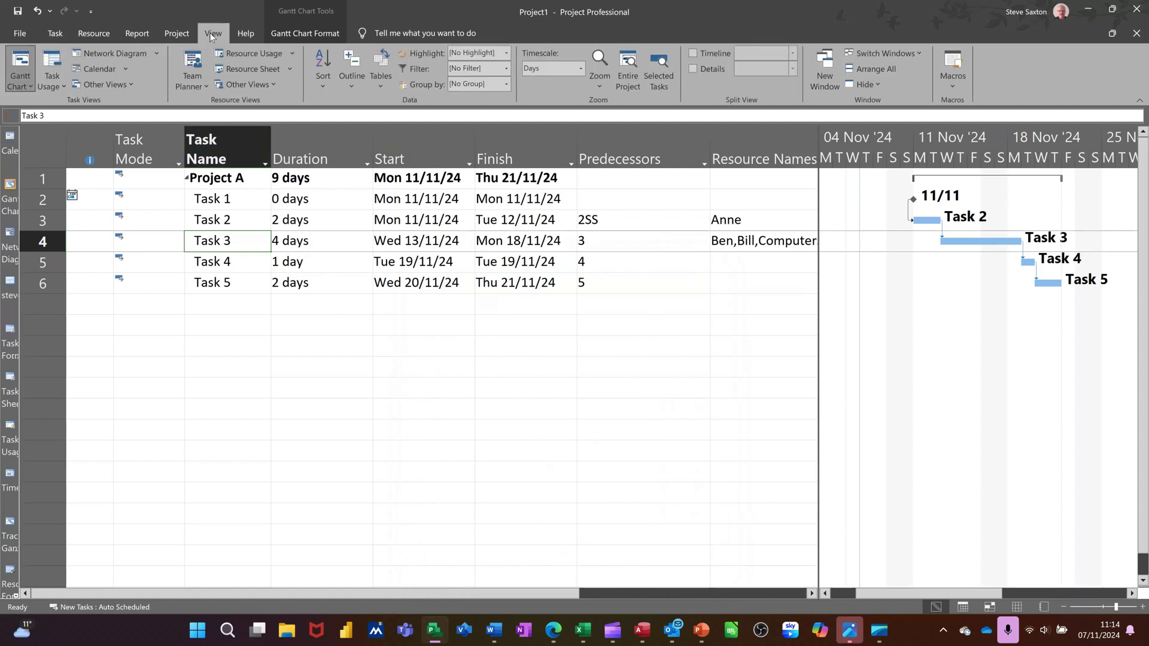
left_click(379, 87)
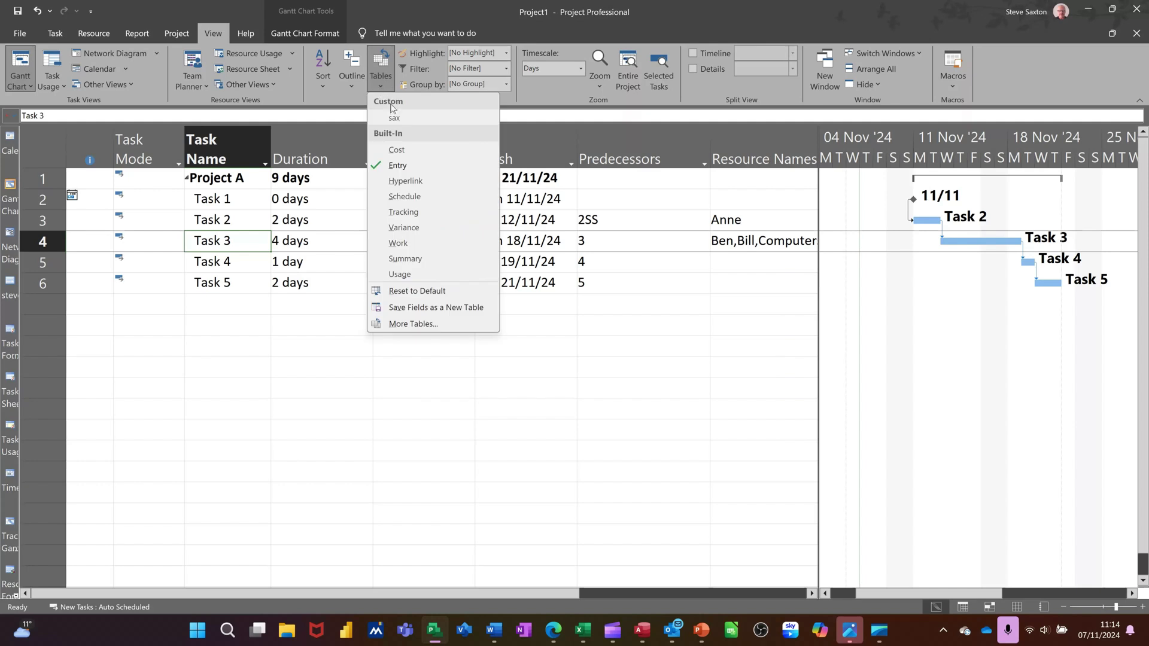
left_click(404, 148)
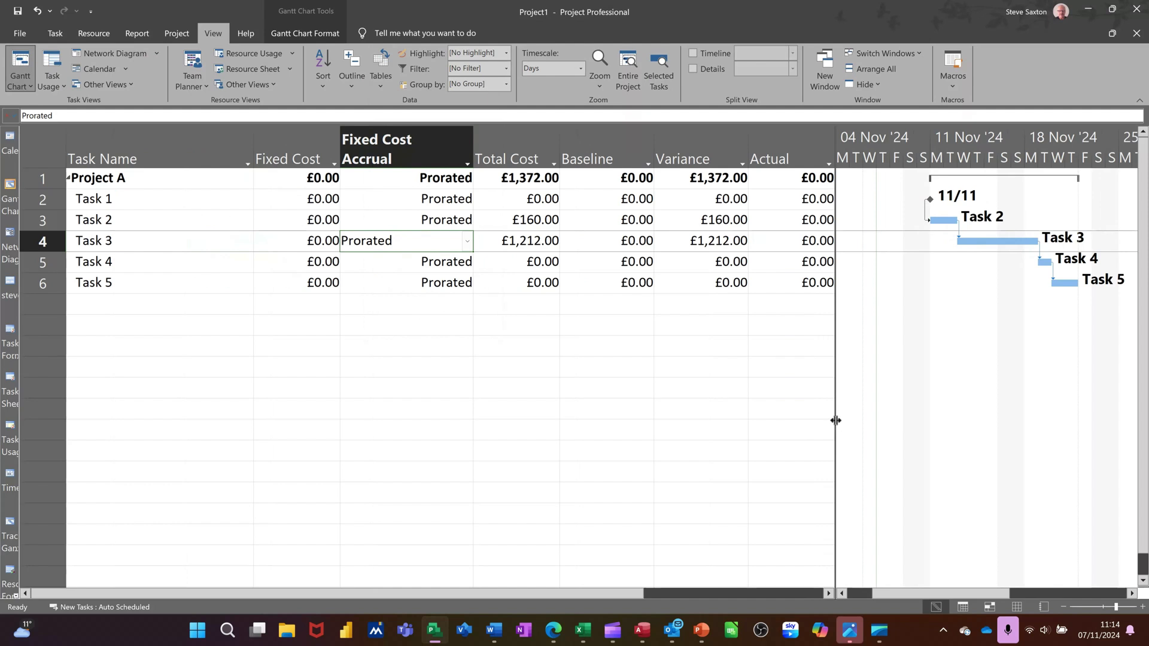
left_click_drag(835, 421, 934, 420)
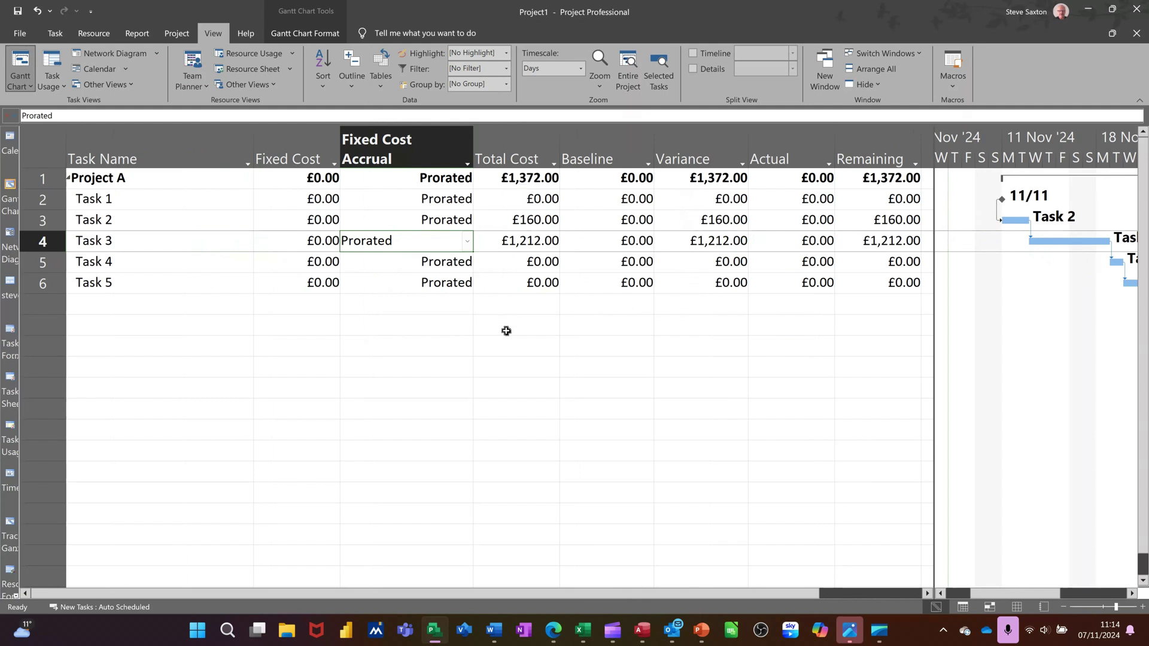
left_click(379, 87)
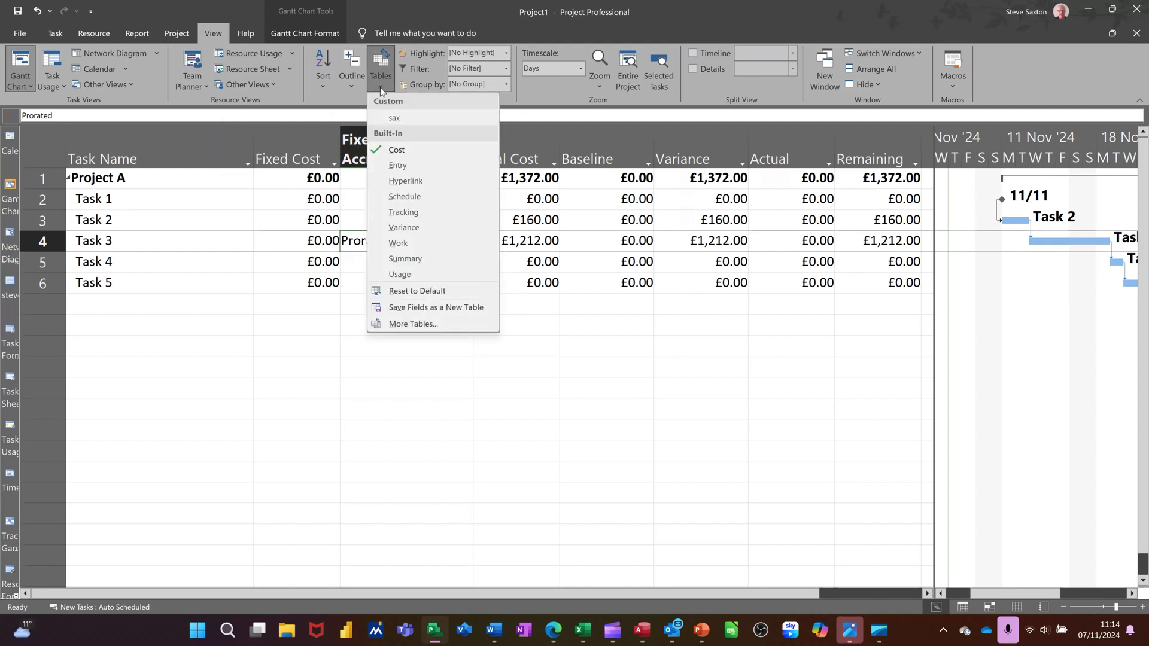
left_click(398, 166)
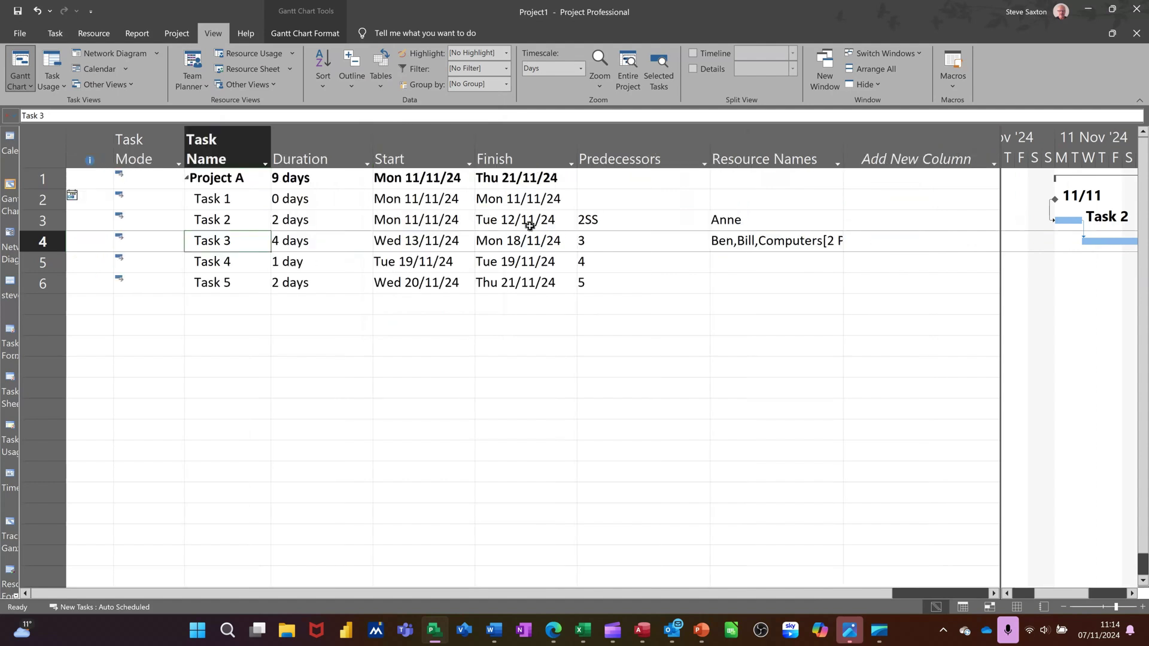
Assign the Hotel cost resource to Task 3 and enter its cost for the task
left_click(92, 40)
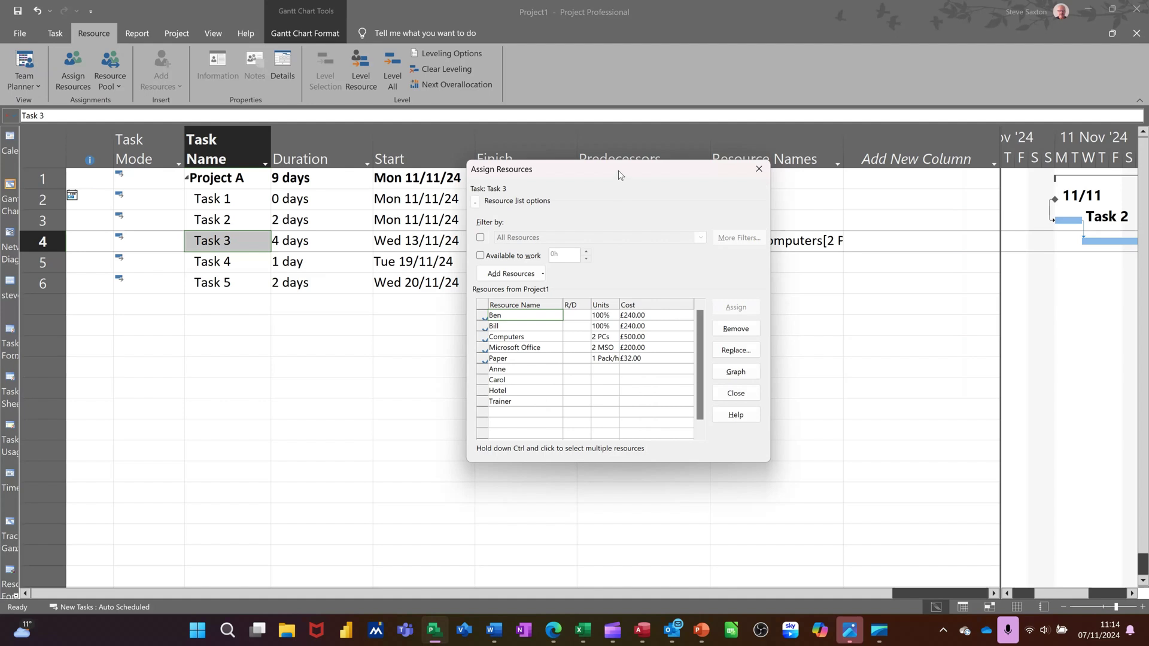
left_click_drag(619, 175, 765, 247)
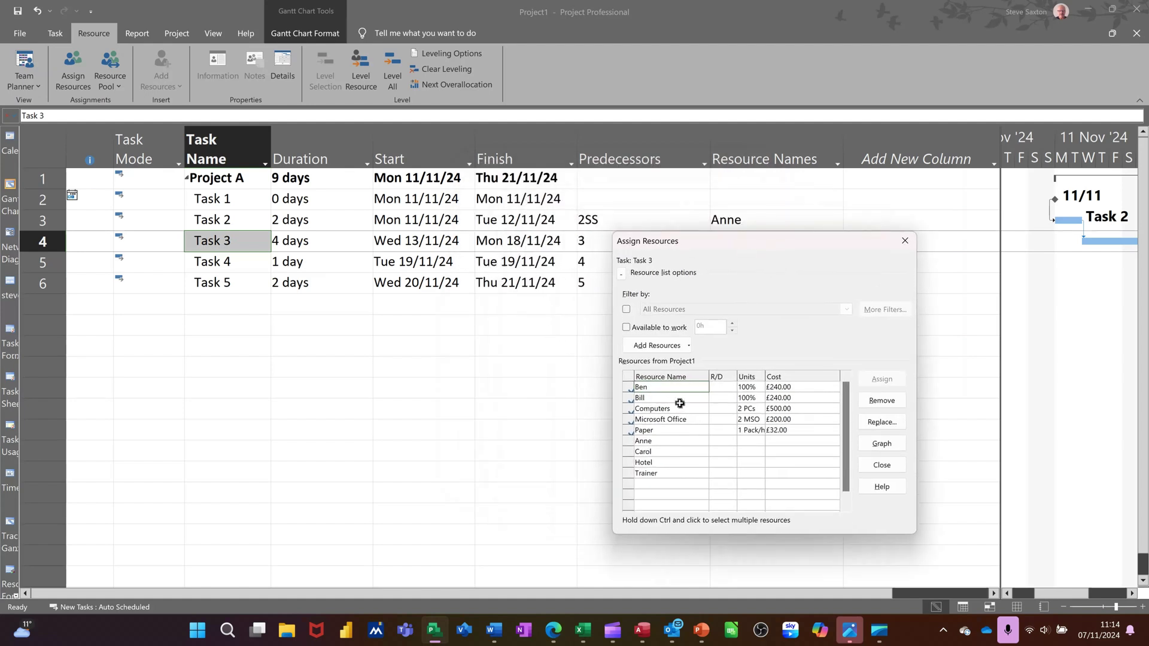
left_click(679, 464)
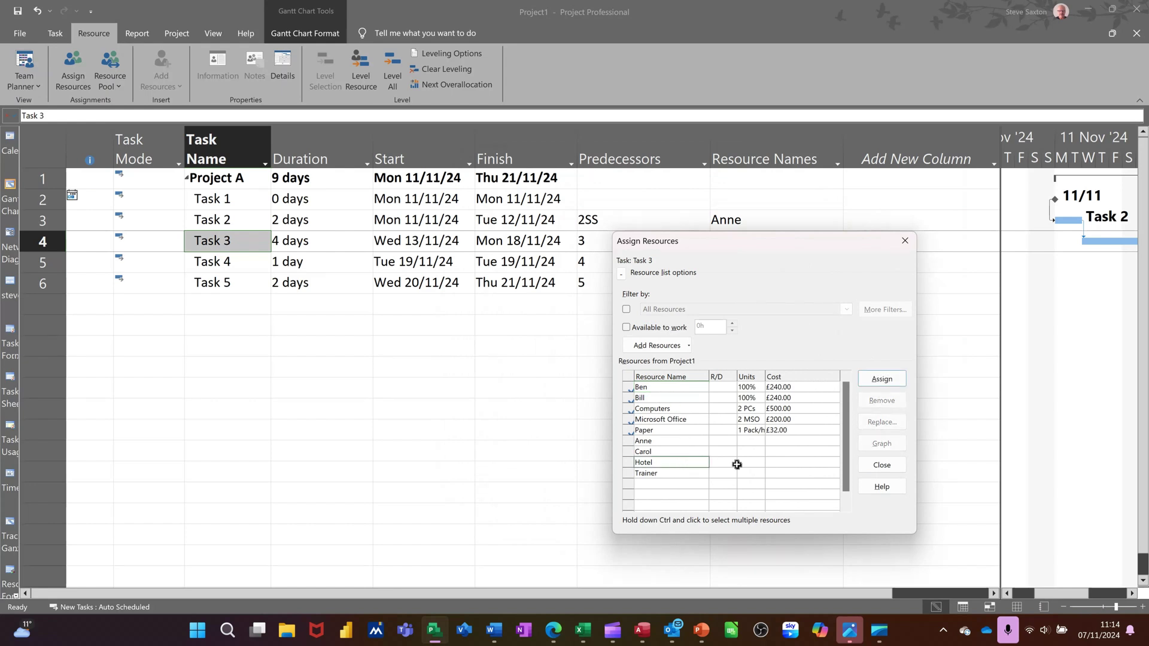
left_click(883, 380)
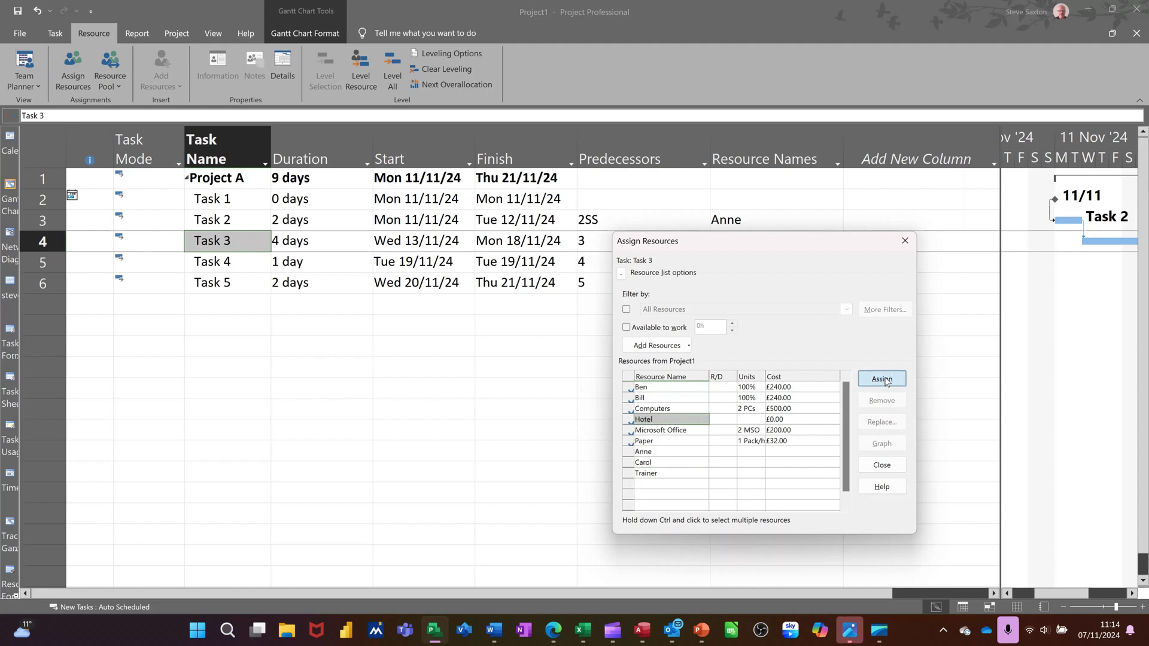
left_click(799, 422)
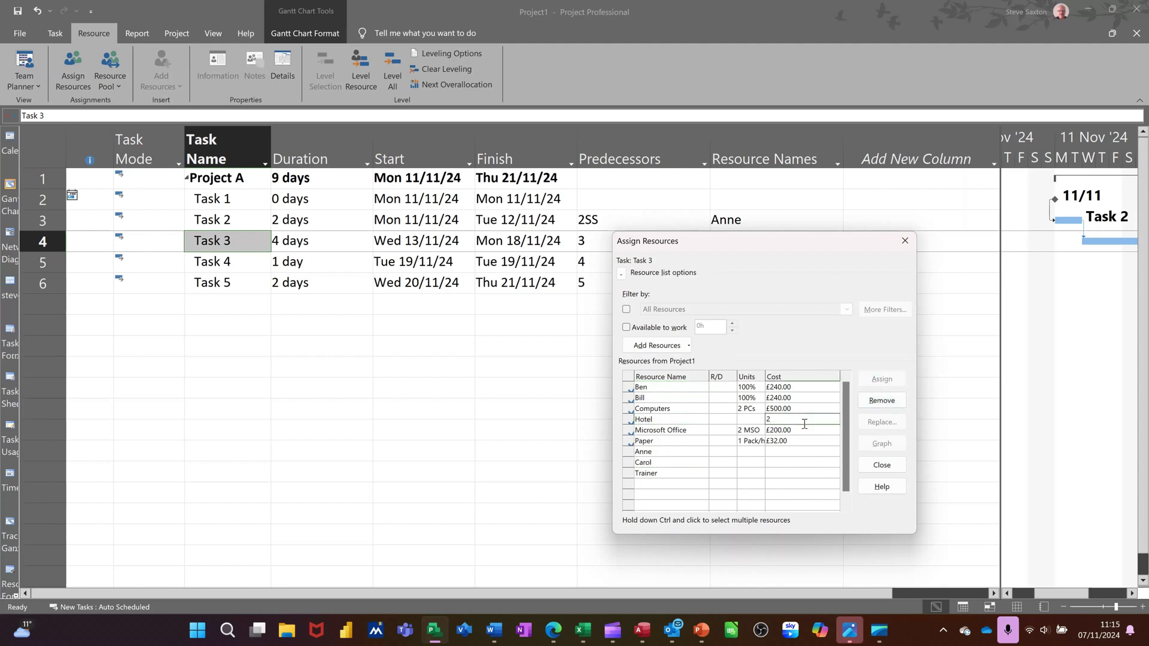
left_click(806, 432)
Assign the Trainer resource to Task 4 and move the Assign Resources dialog off the task dates
left_click(241, 268)
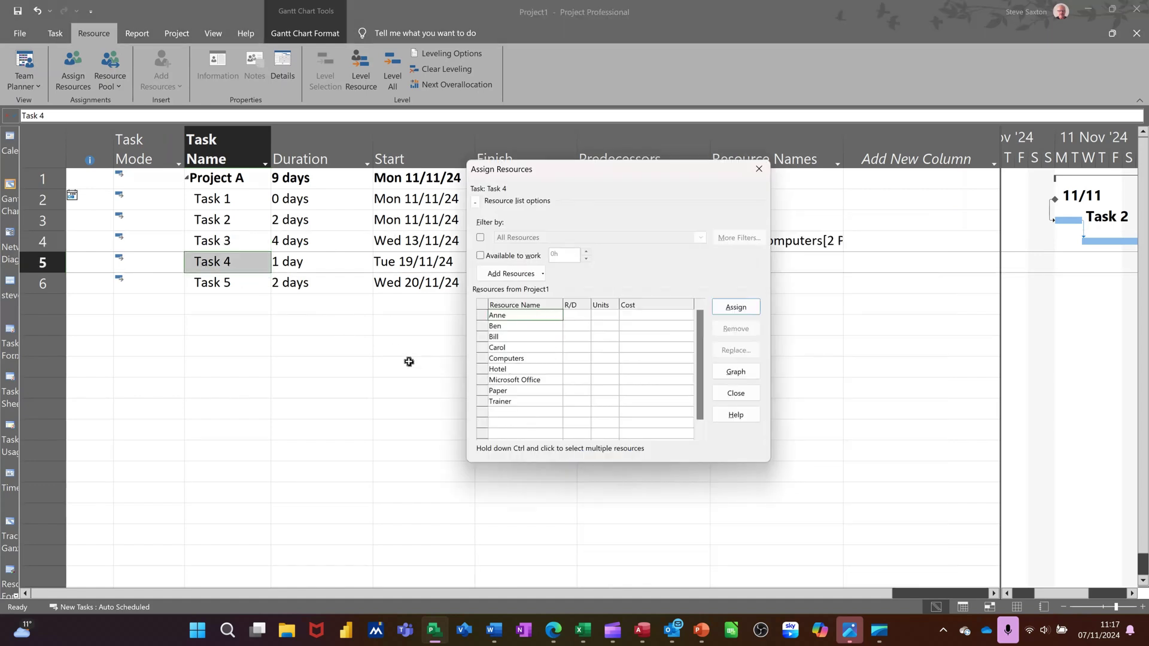
left_click(524, 402)
left_click(736, 309)
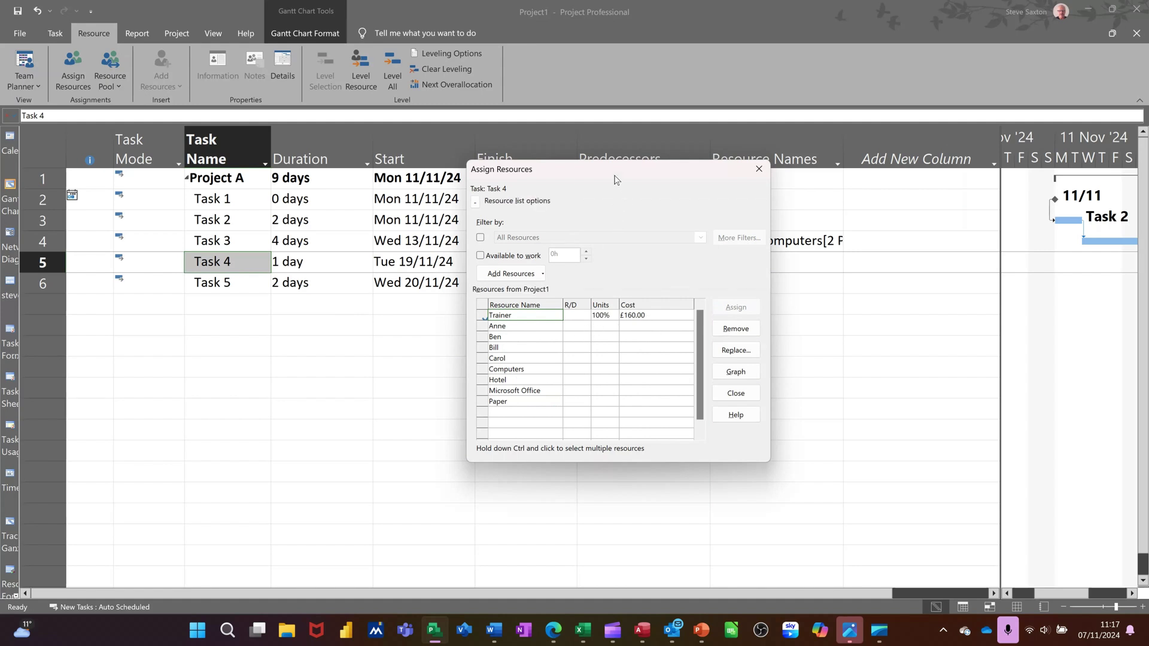
left_click_drag(616, 175, 743, 223)
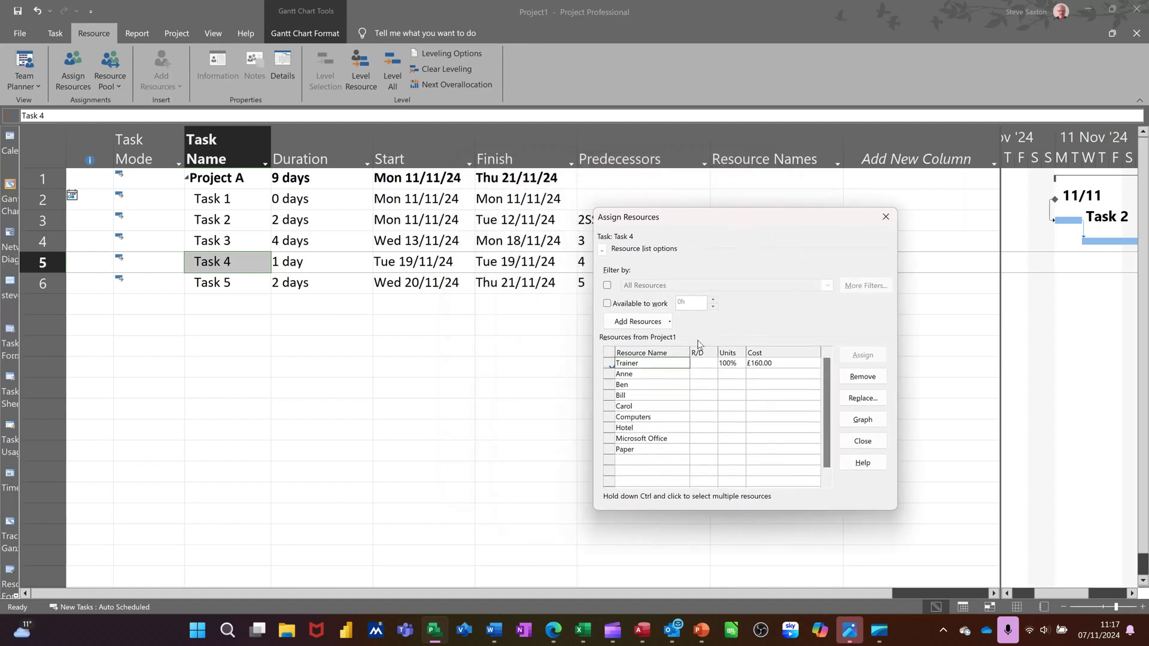
Try 200% units for the Trainer on Task 4, and raise the units to 300%
left_click(729, 363)
key("Return")
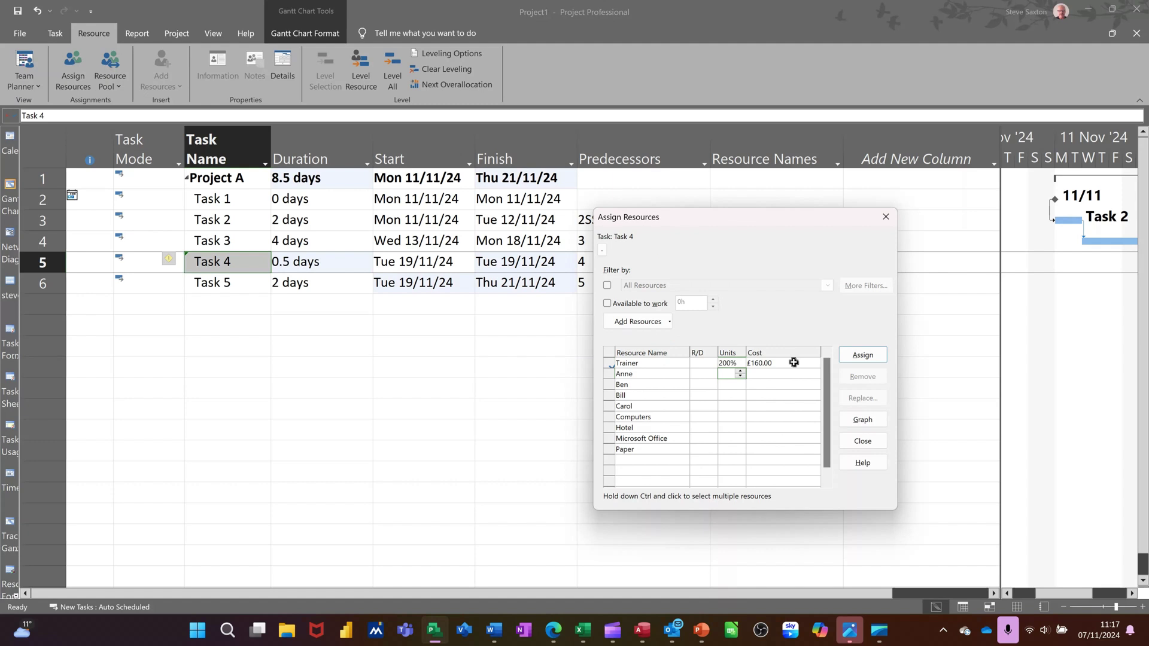
left_click(794, 362)
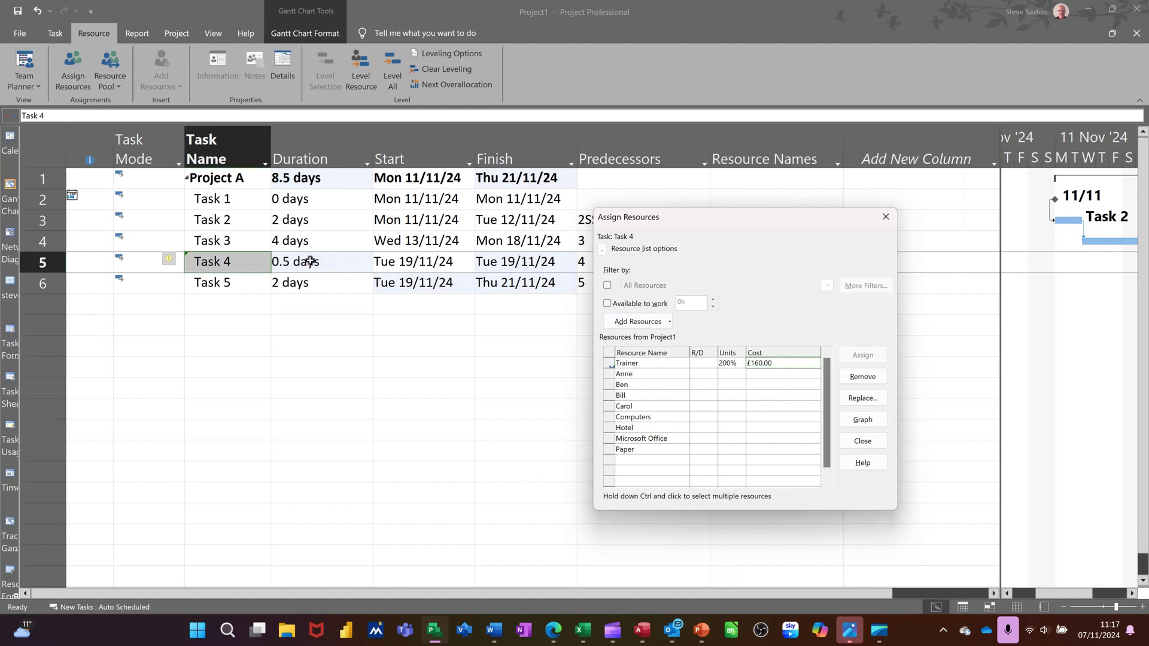
left_click(728, 365)
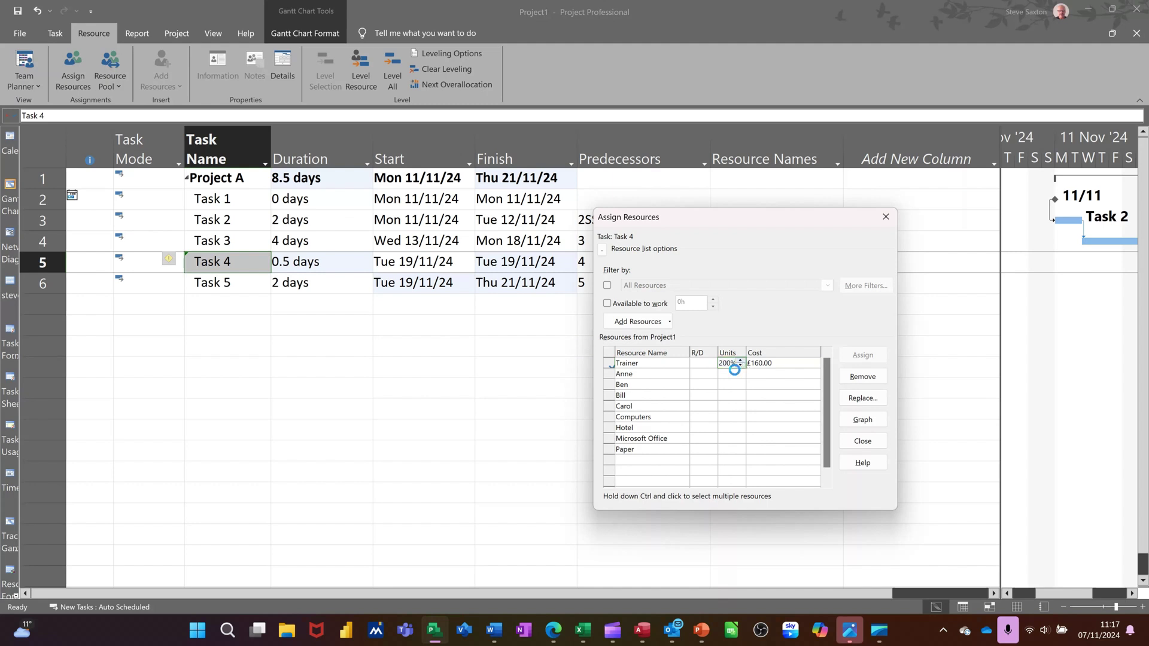
key("Return")
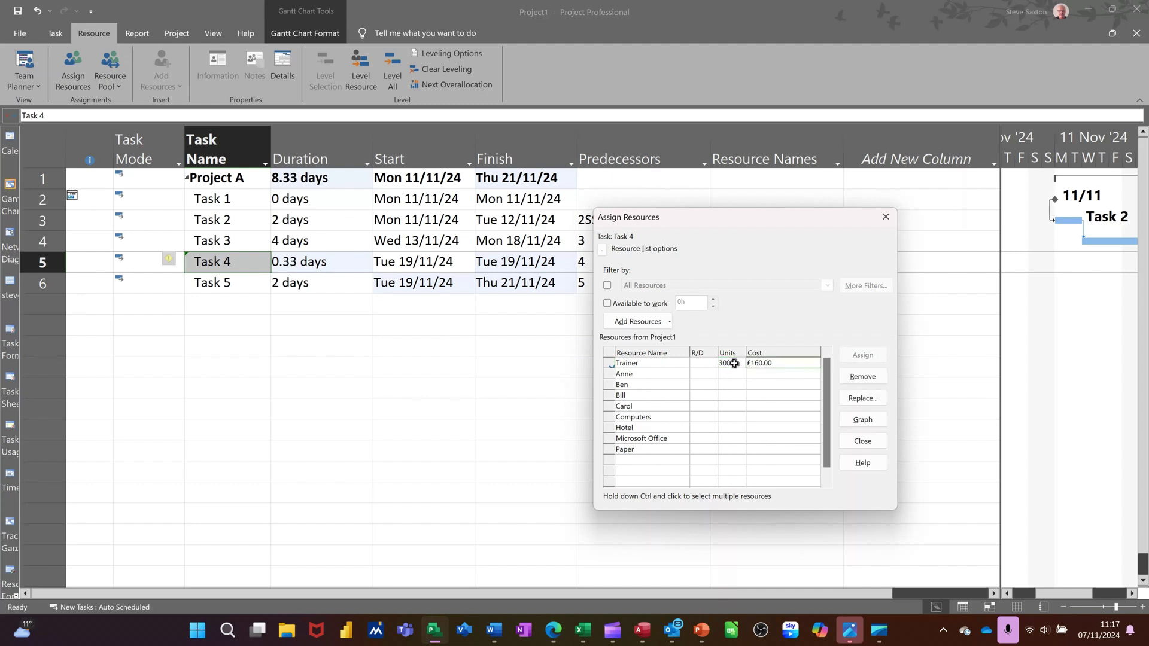
Set Task 4's duration to 1 day, reselect the task to check the Trainer's cost, and close the Assign Resources dialog
left_click(735, 363)
left_click(314, 262)
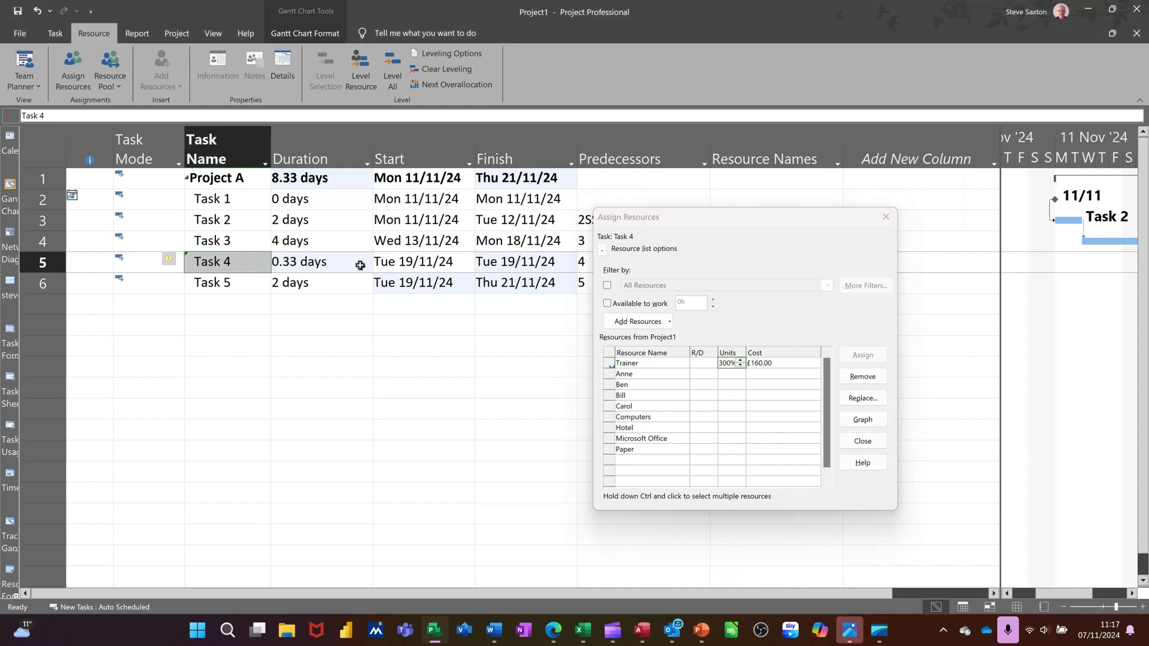
left_click(360, 265)
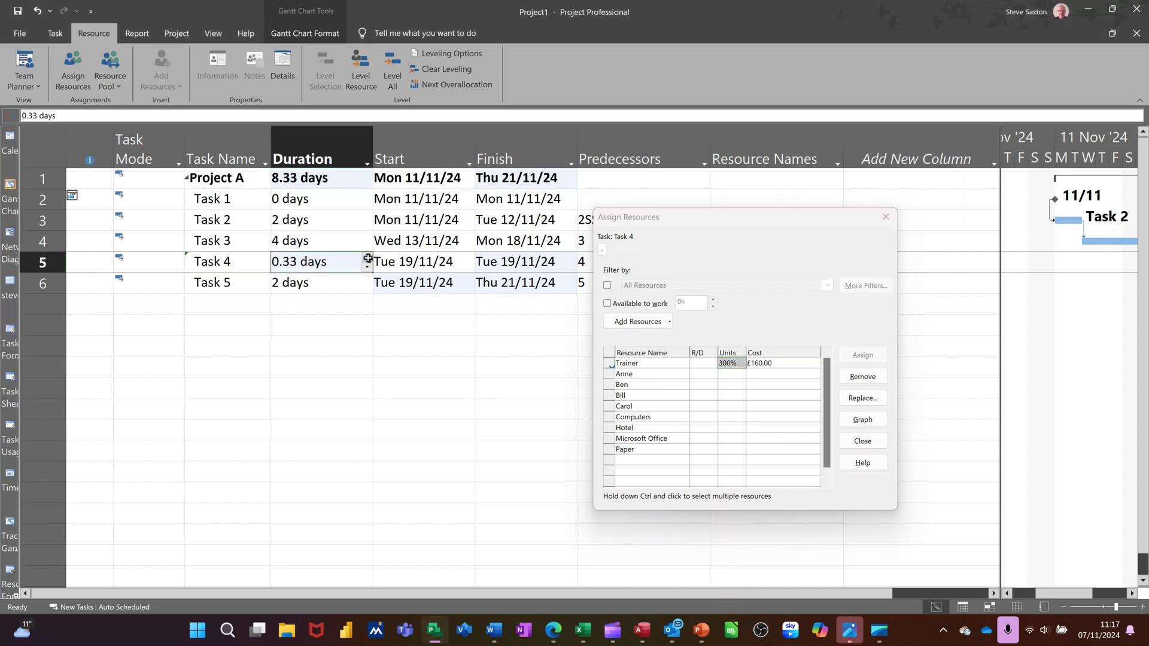
left_click(367, 257)
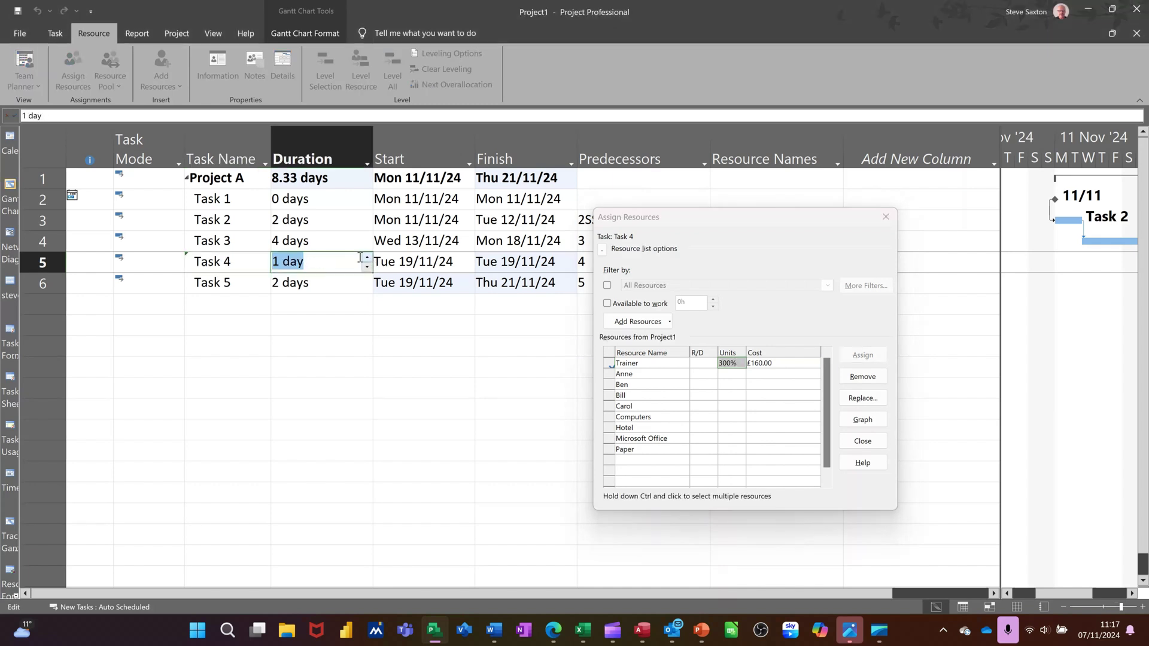
left_click(733, 388)
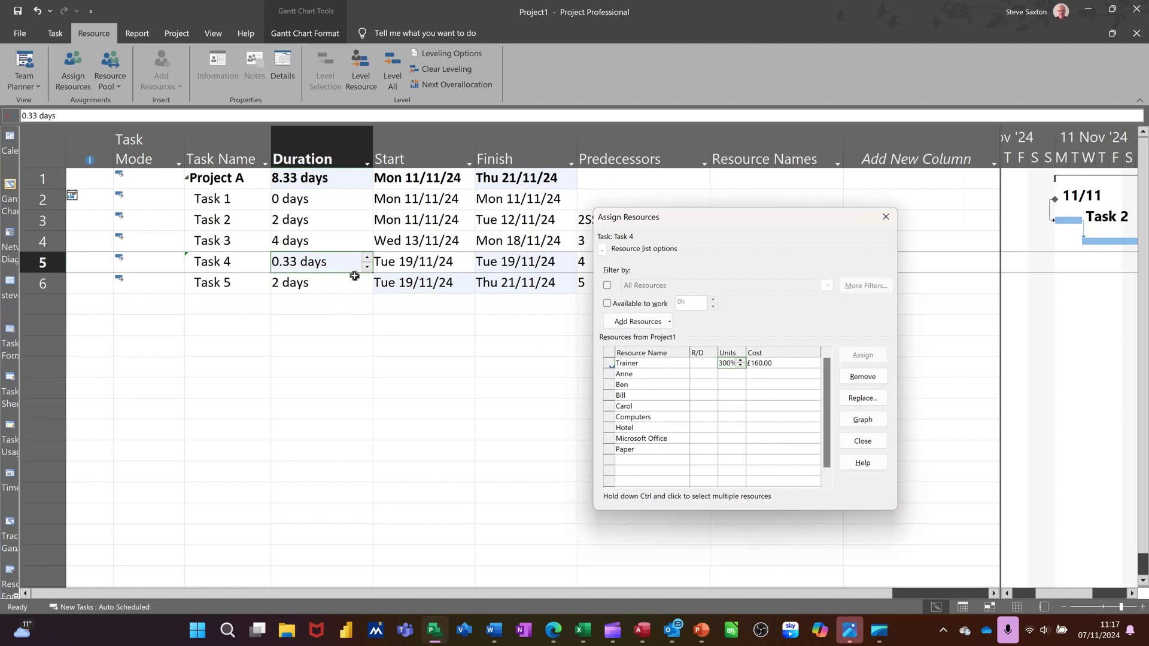
left_click(337, 302)
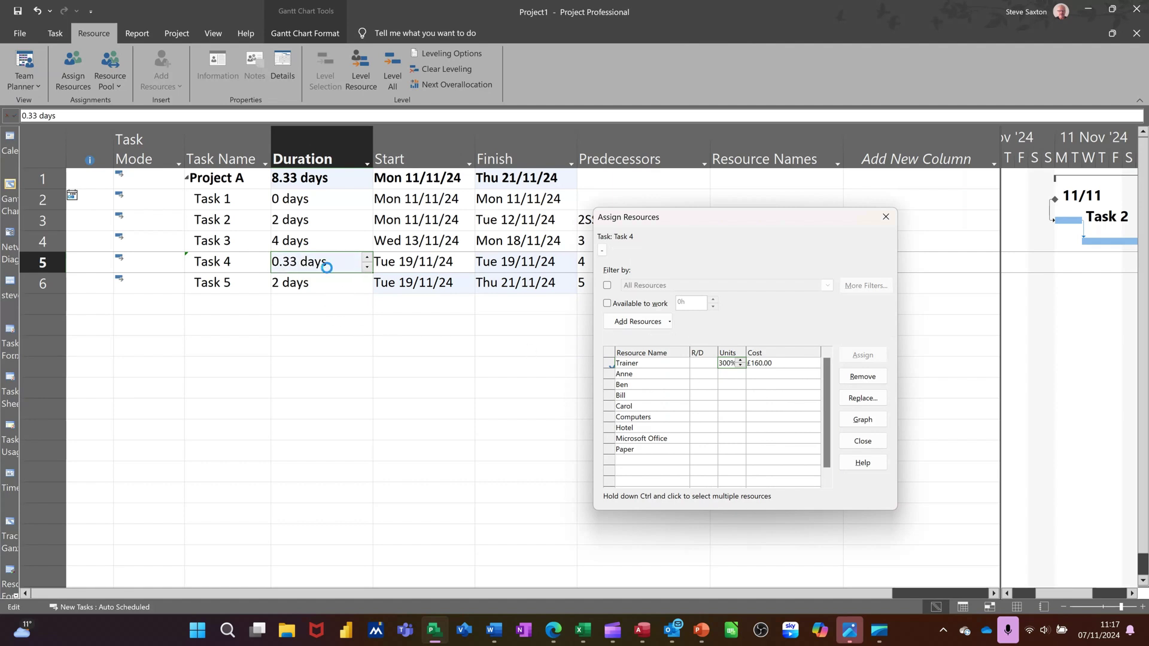
left_click(327, 268)
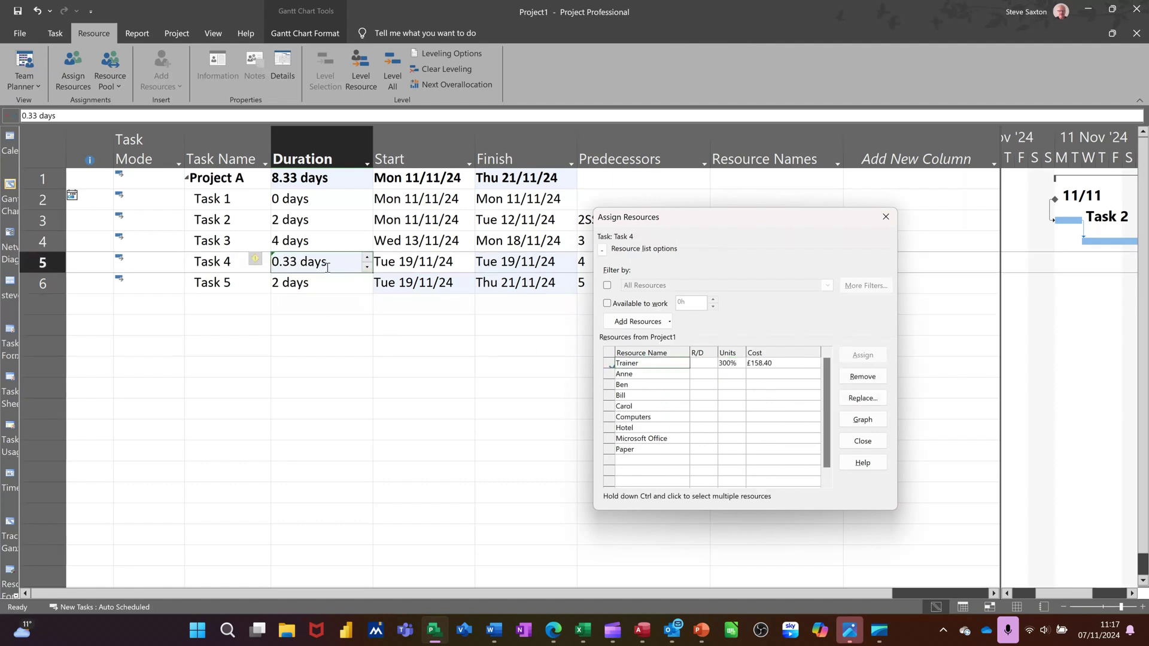
type("1")
left_click(340, 317)
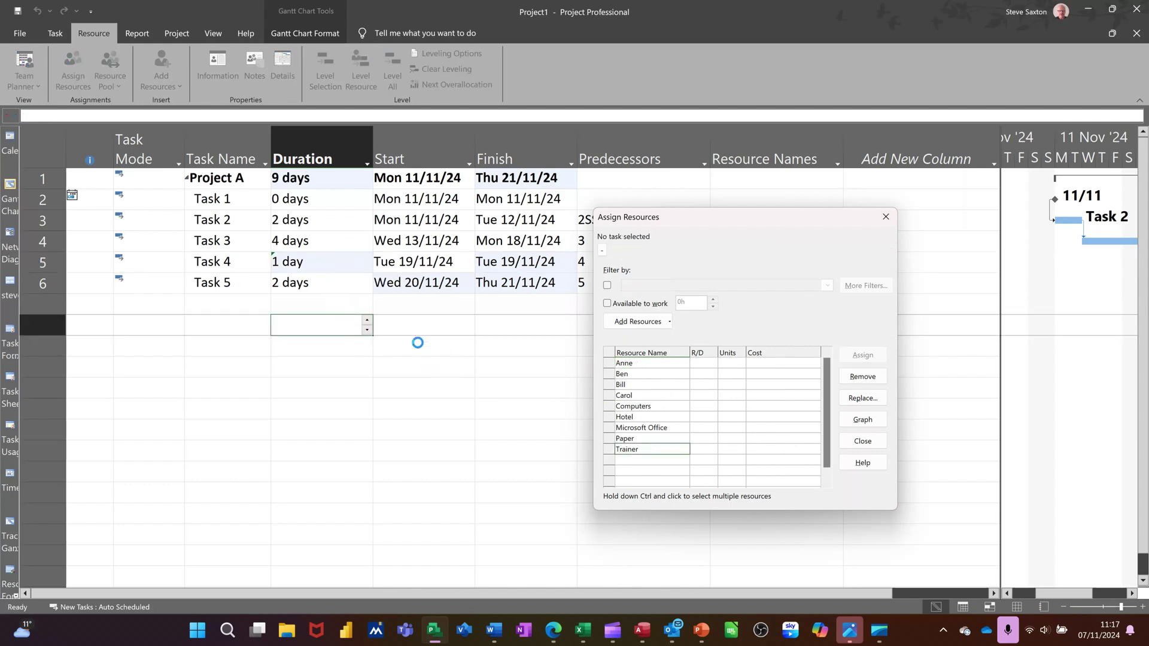
left_click(320, 264)
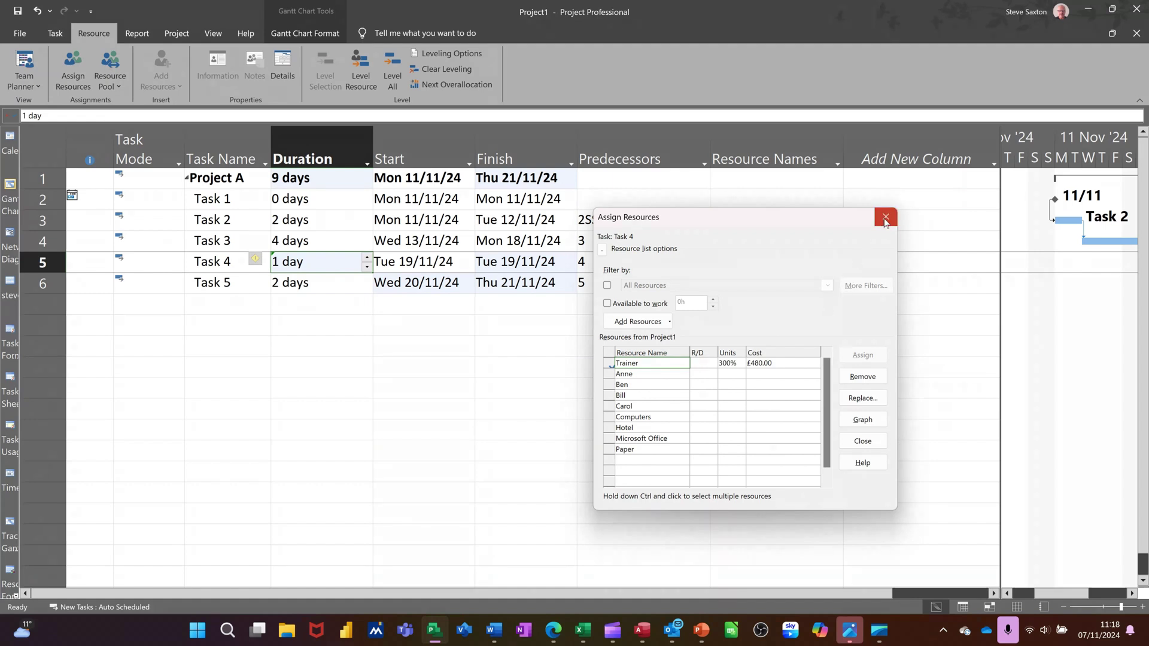
left_click(885, 217)
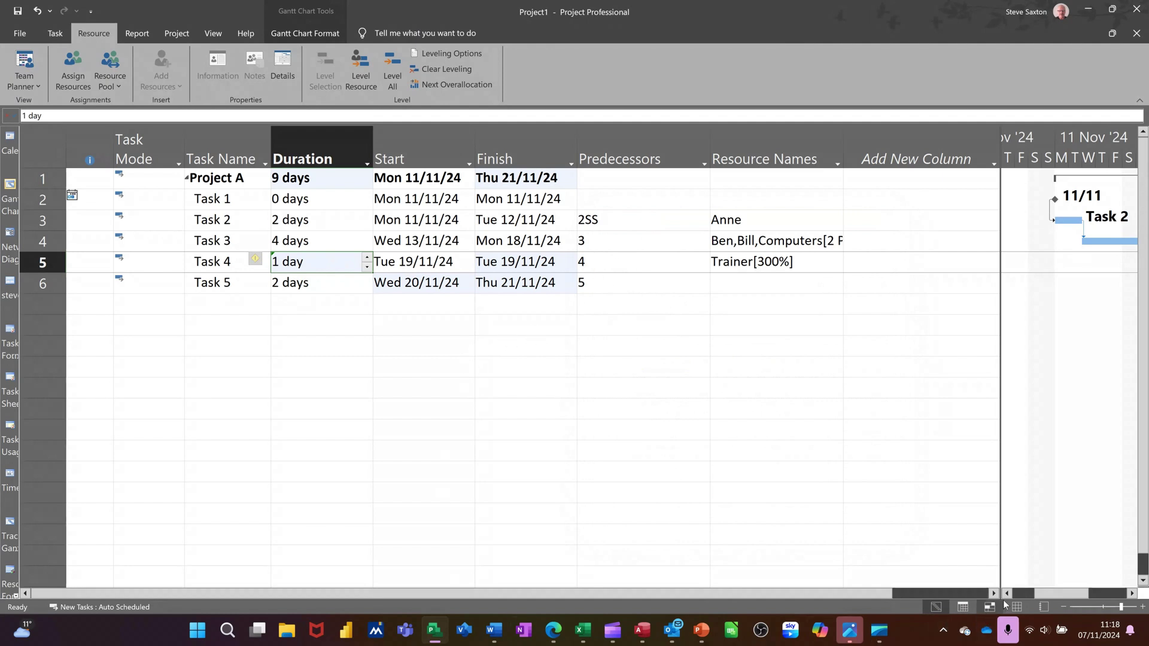
In the Resource Sheet, make the resource in row 2 available from 25/11/2024, and check the tasks in the Gantt Chart
left_click(990, 606)
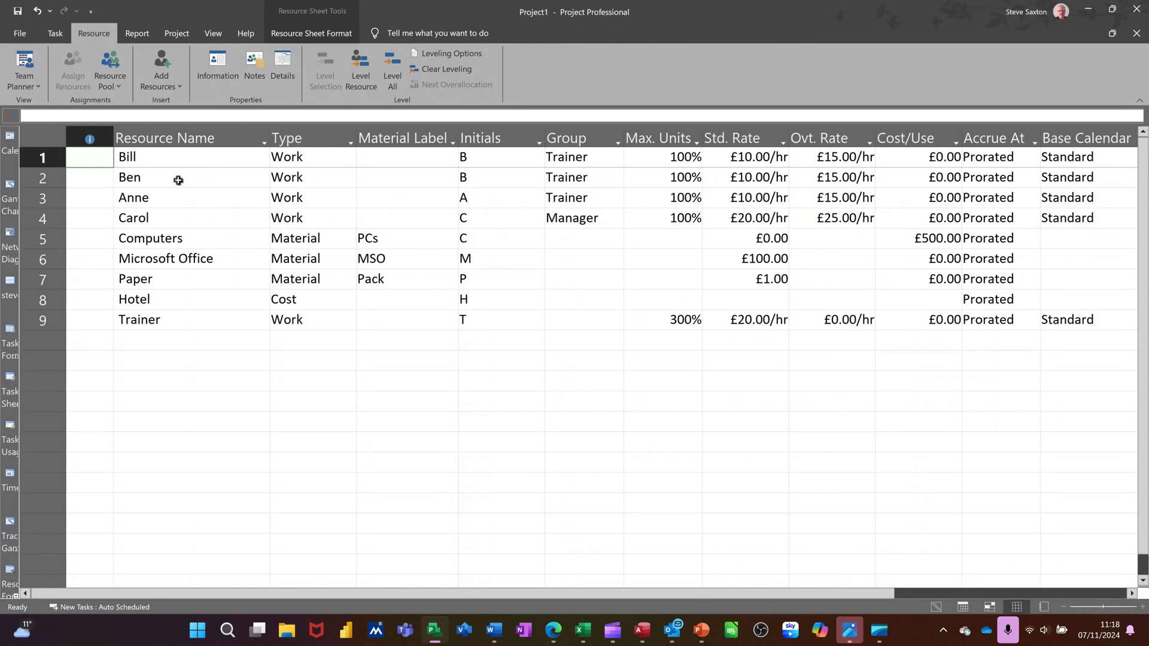
double_click(178, 180)
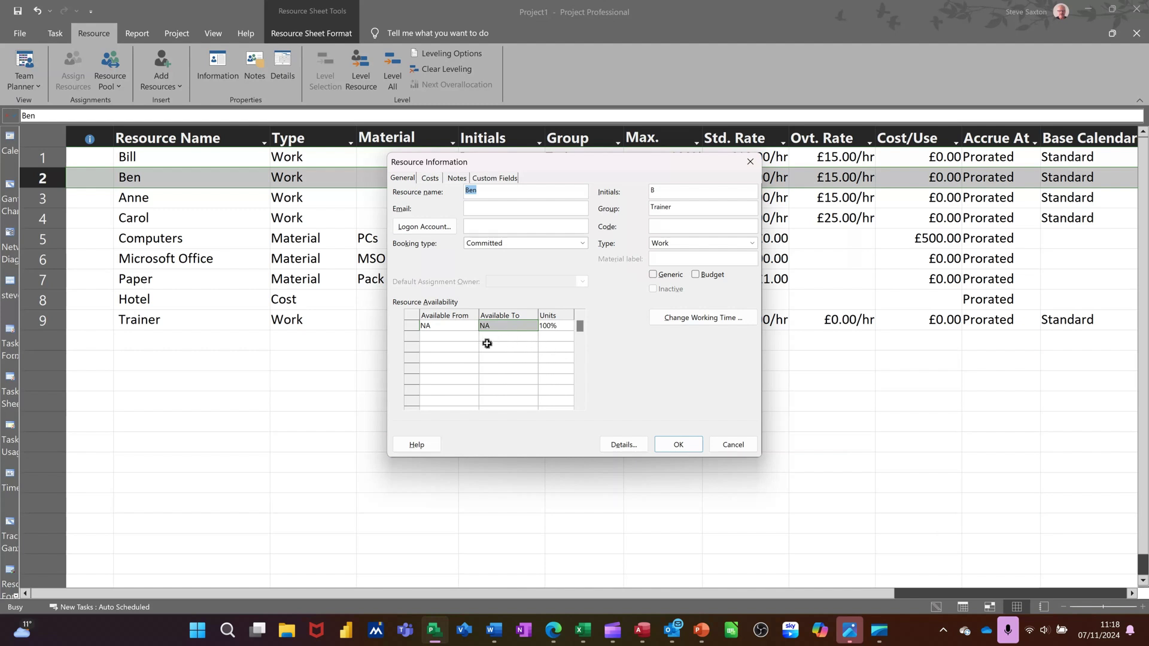
left_click(455, 327)
left_click(473, 326)
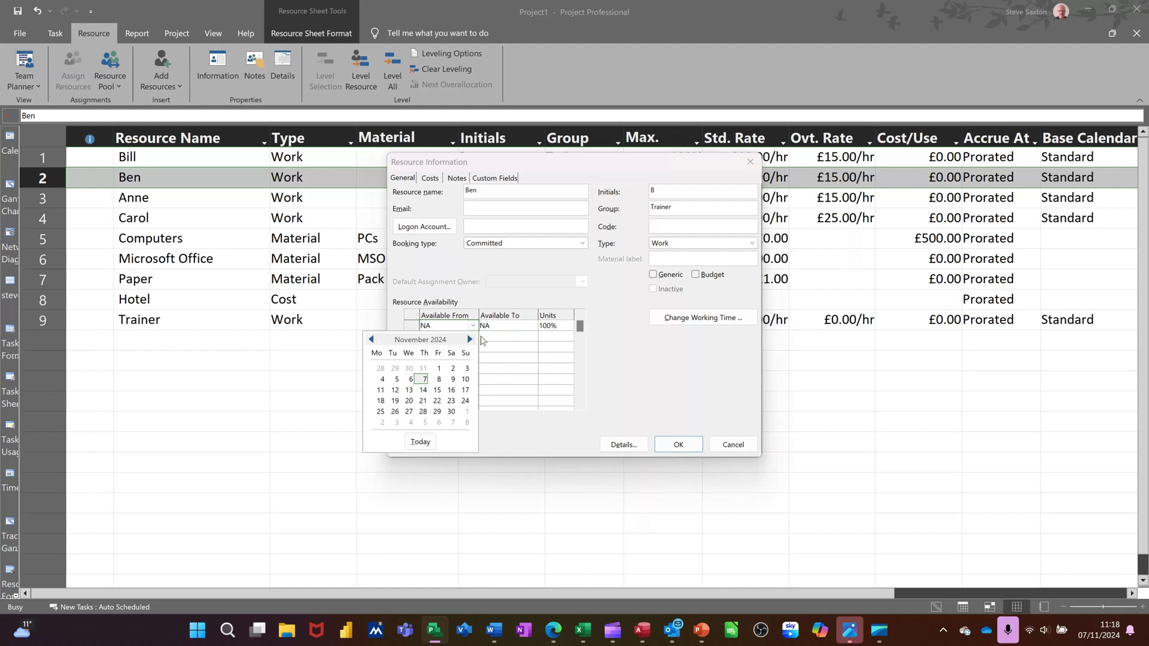
left_click(380, 413)
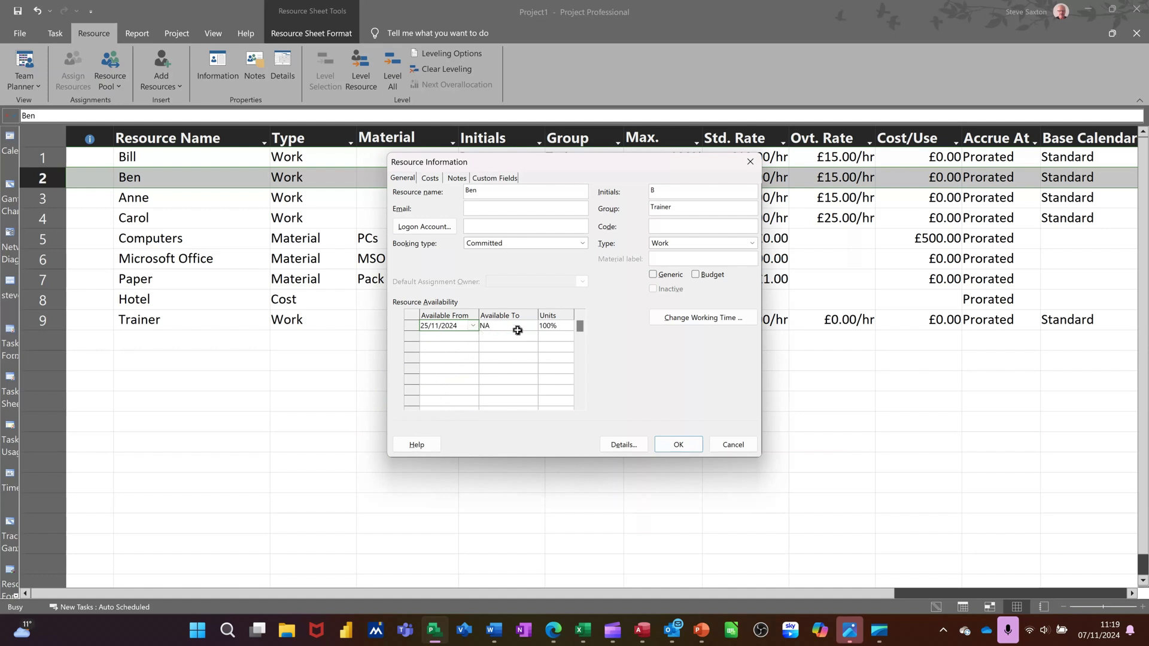
left_click(665, 446)
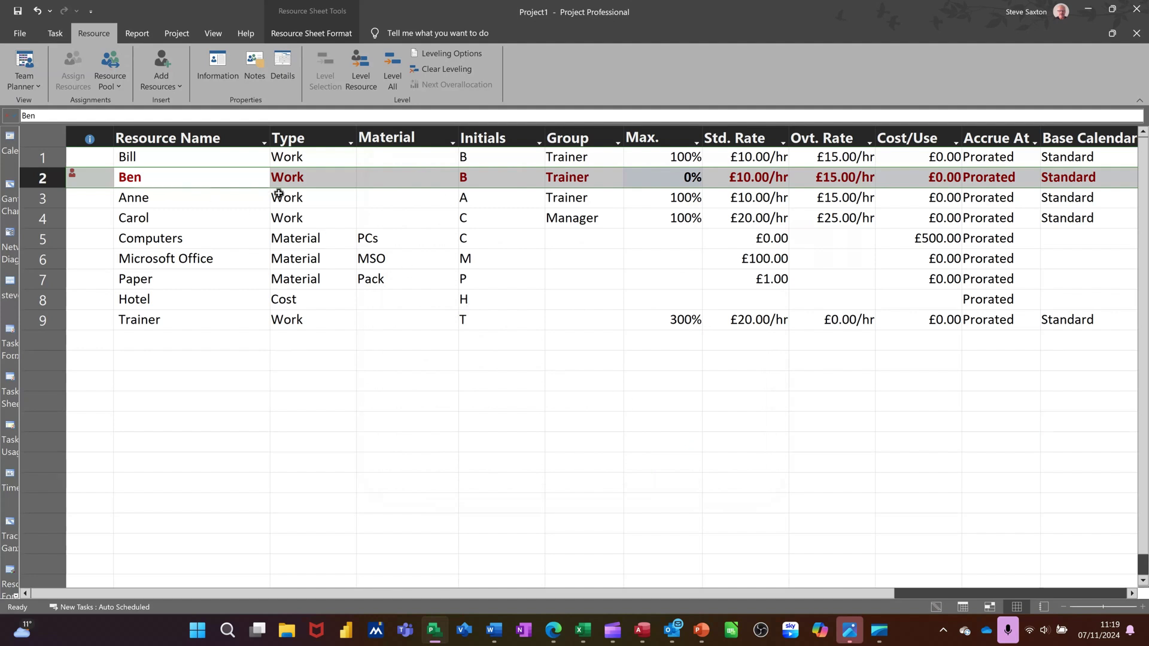
left_click(12, 186)
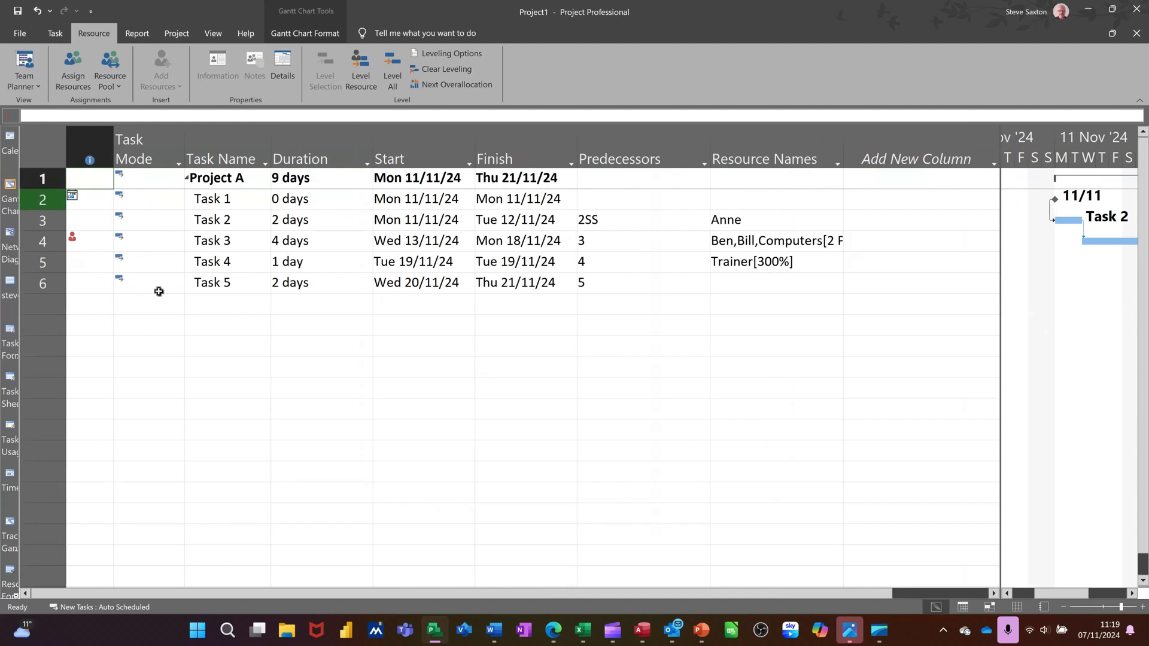
Reopen the information of the resource in row 2 and reset its Available From date to NA
left_click(1020, 607)
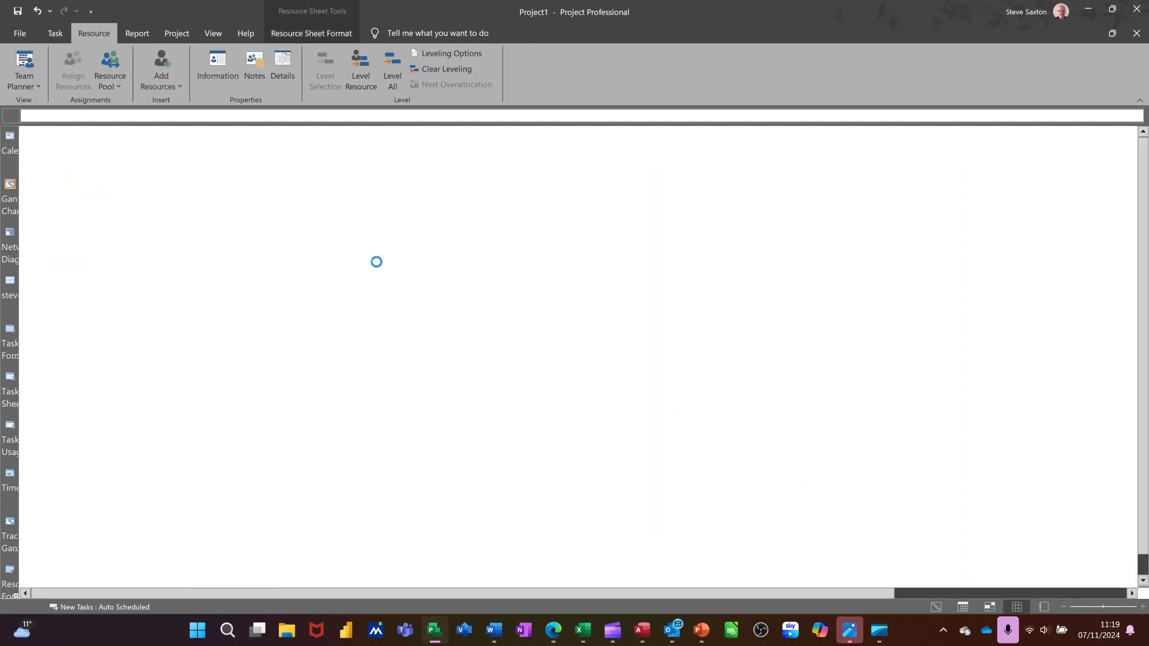
left_click(223, 184)
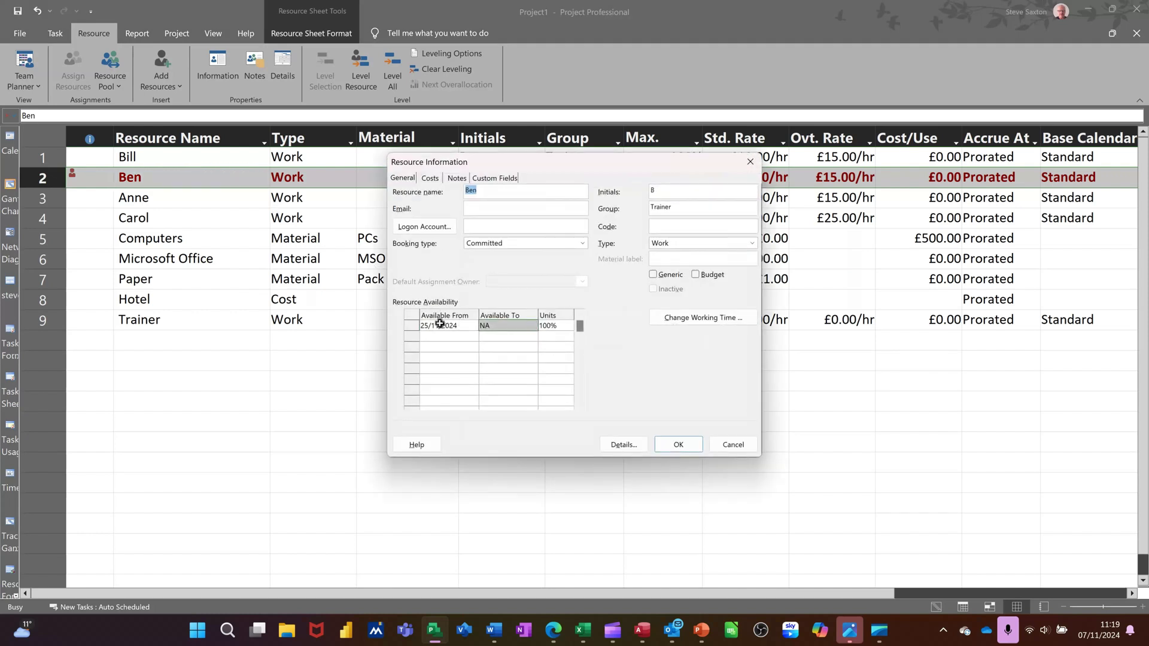
left_click(449, 340)
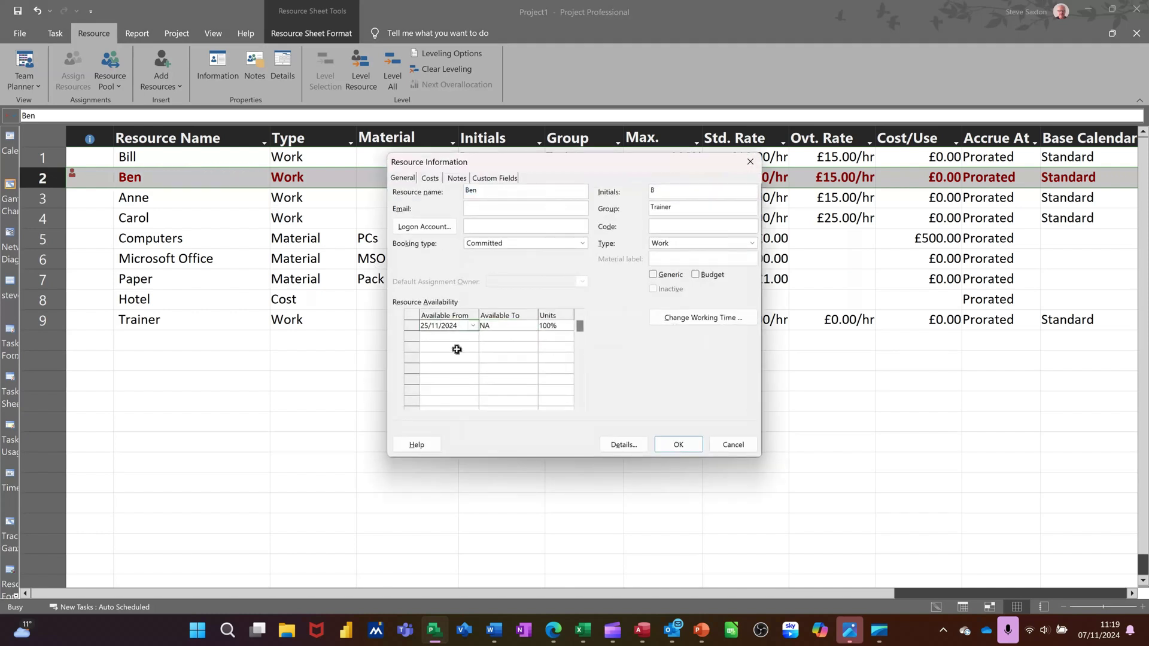
type("NA")
left_click(502, 356)
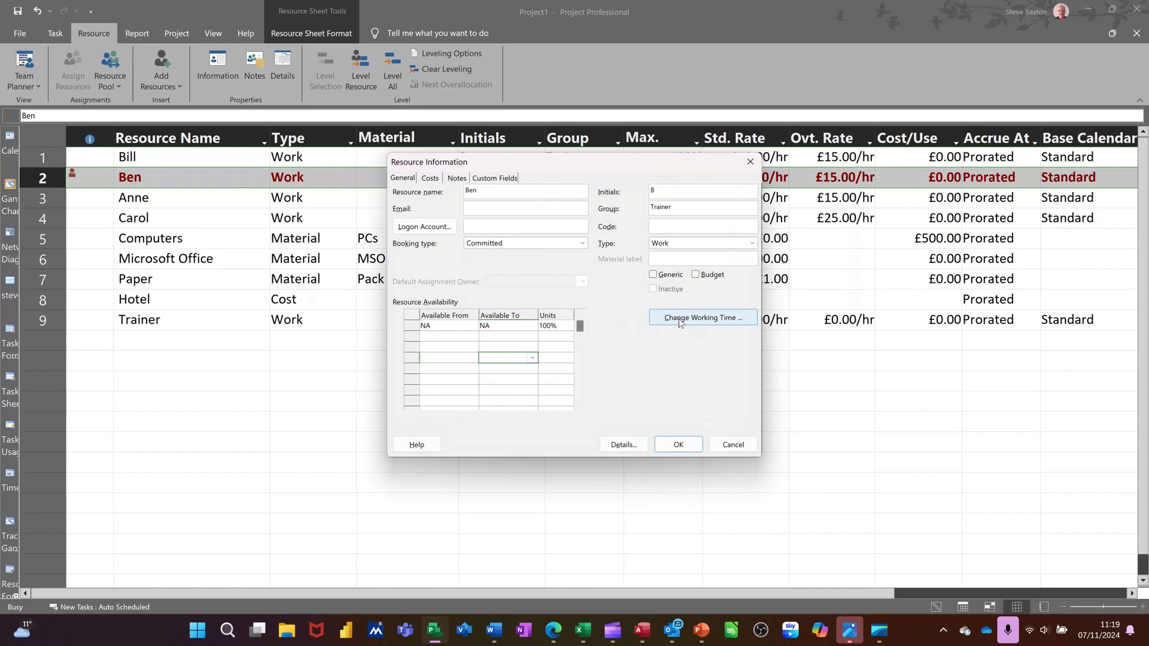
Add a Holiday exception from 07/11/2024 to 11/11/2024 to this resource's working time and accept the resource's settings
left_click(711, 324)
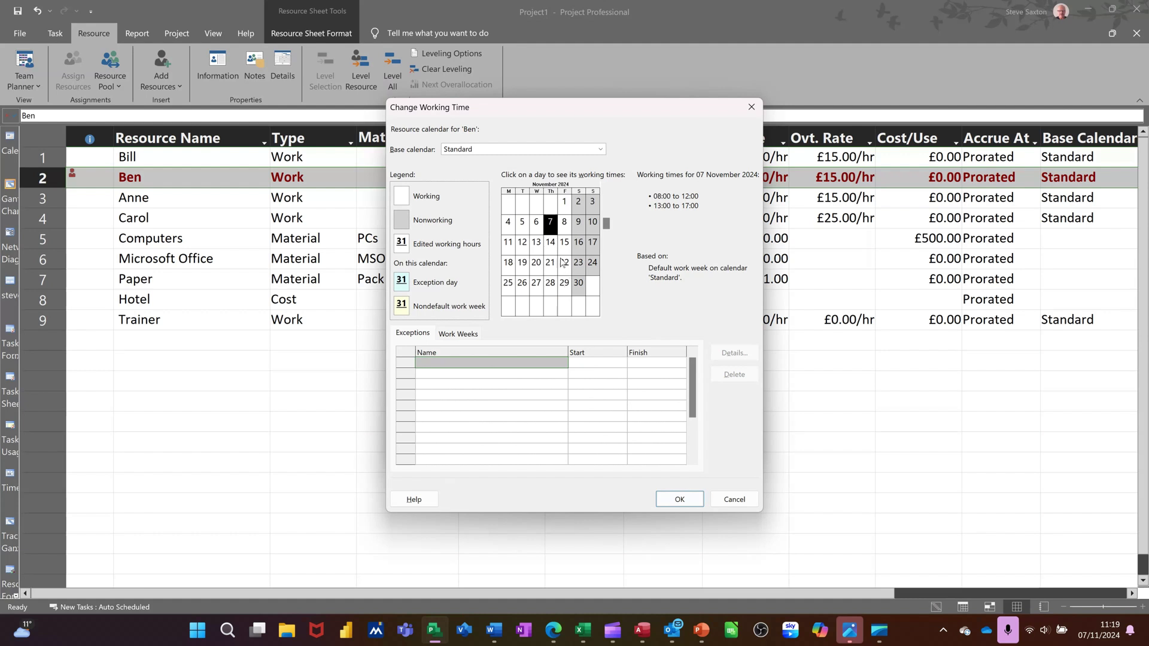
left_click(508, 245)
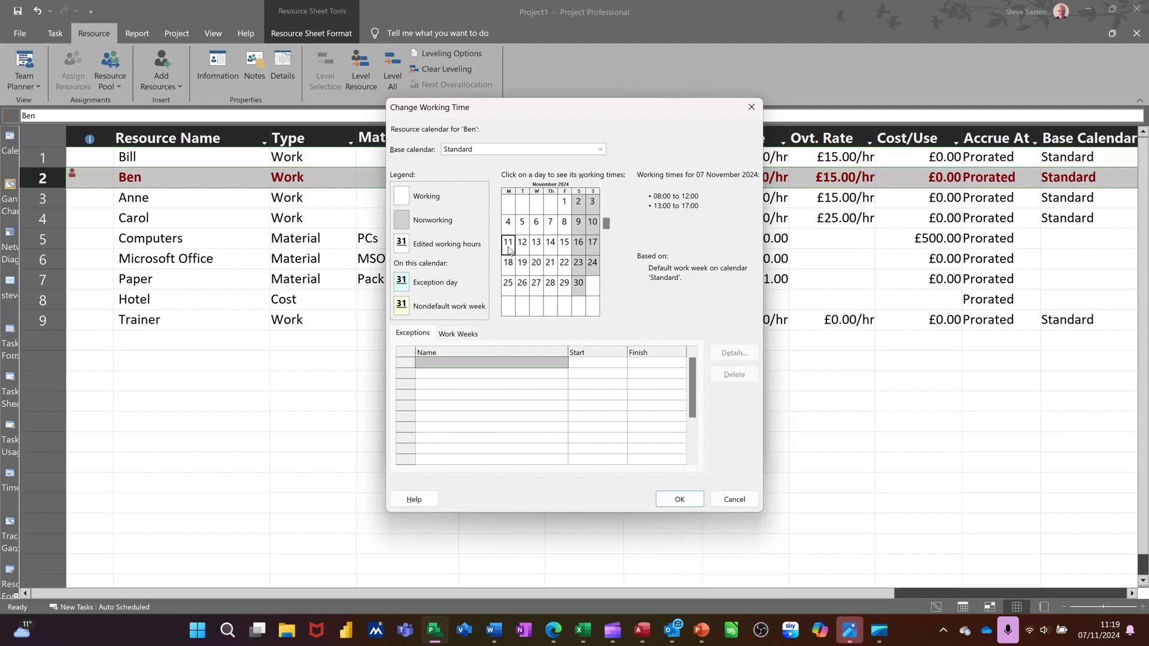
left_click(479, 365)
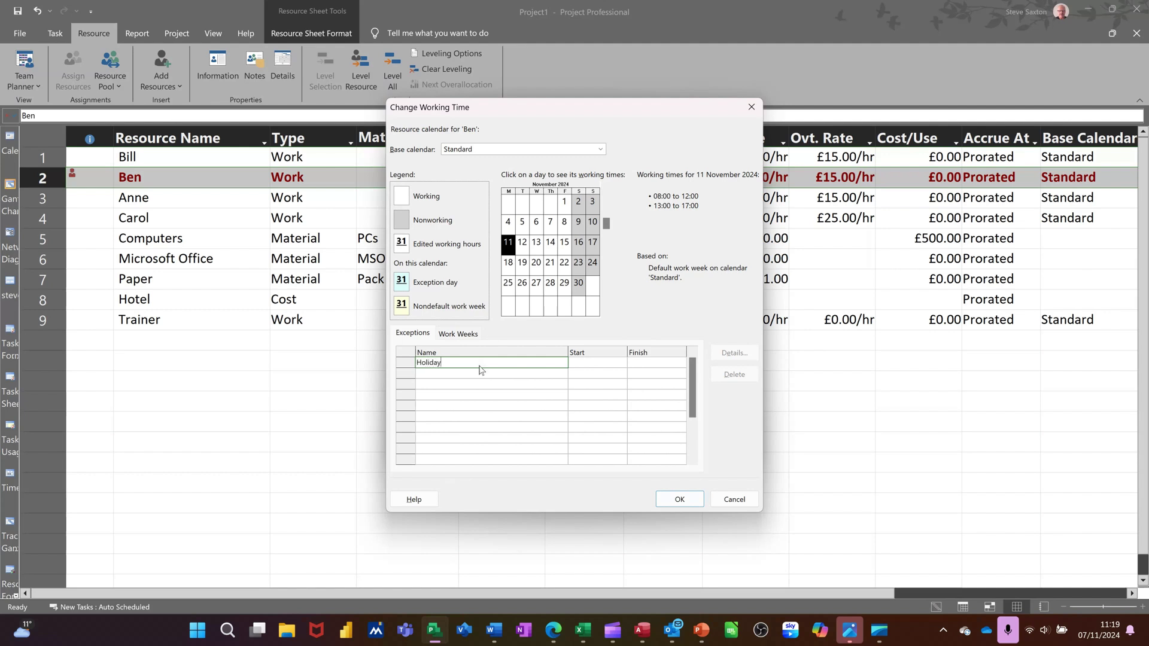
left_click(607, 366)
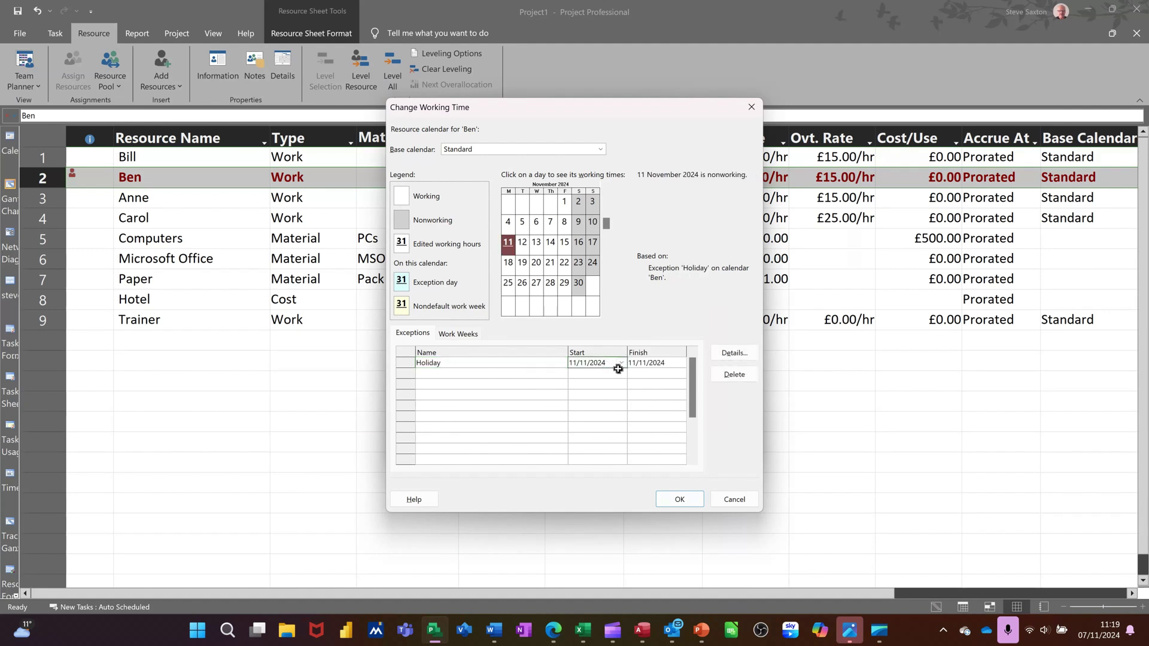
left_click(622, 363)
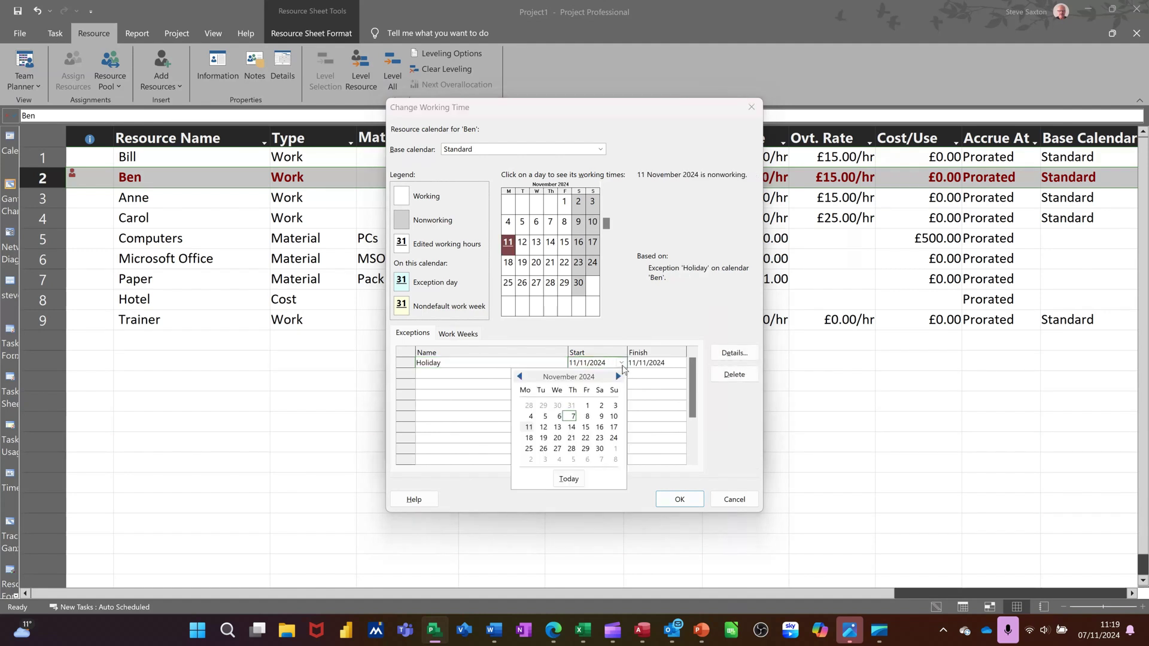
left_click(573, 416)
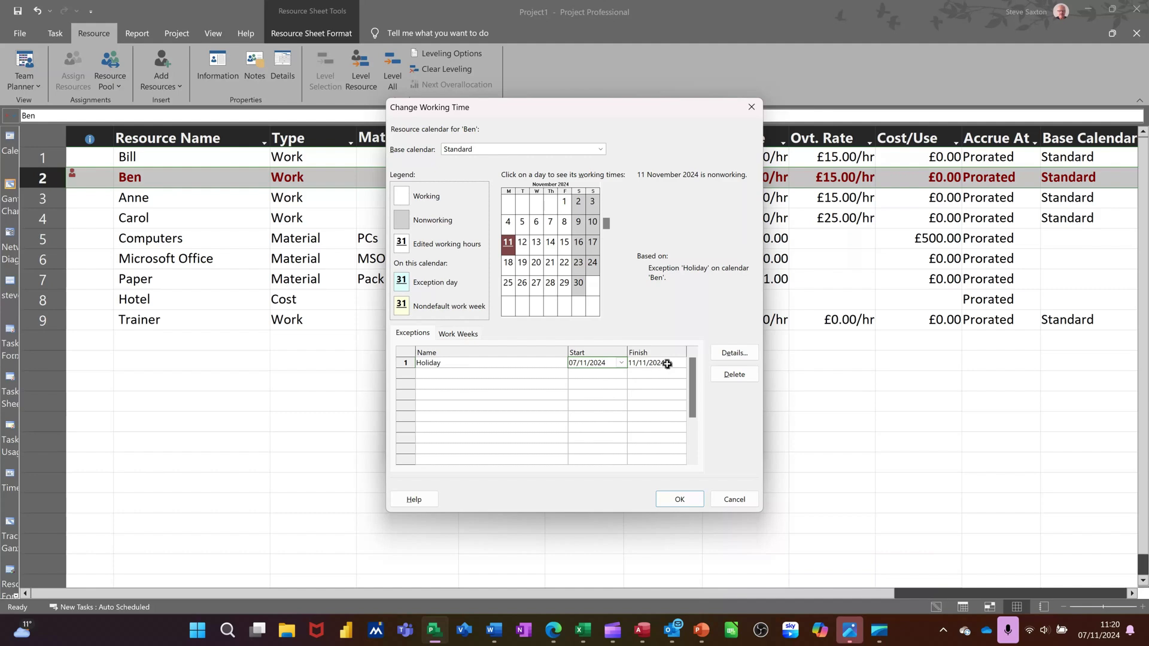
left_click(678, 499)
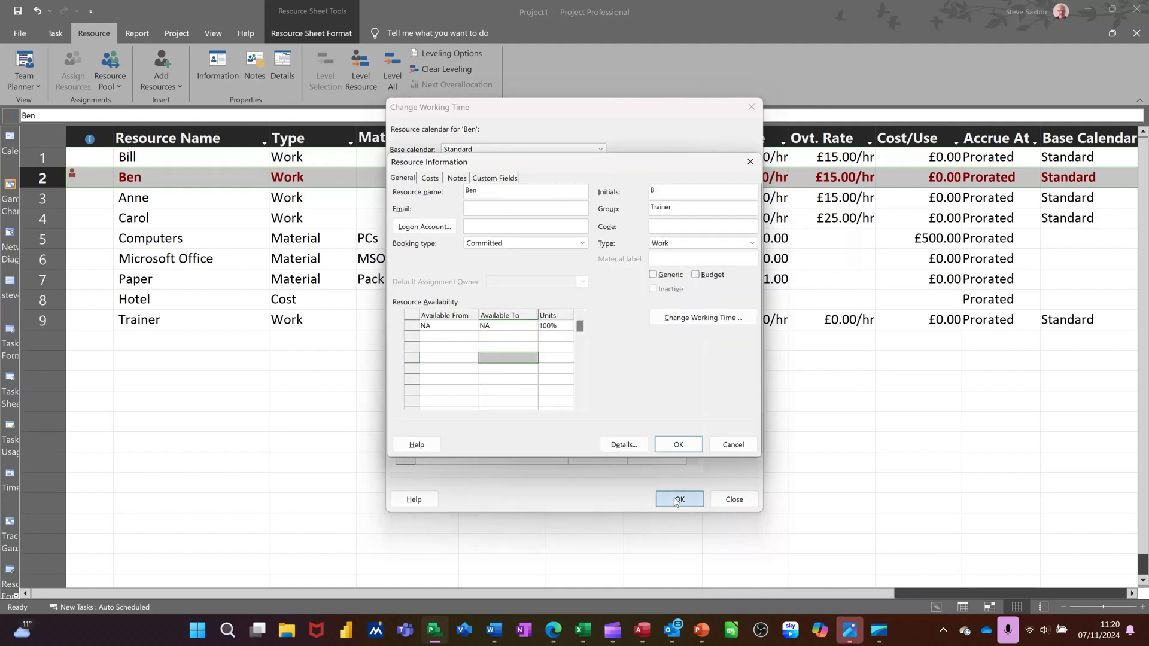
left_click(674, 445)
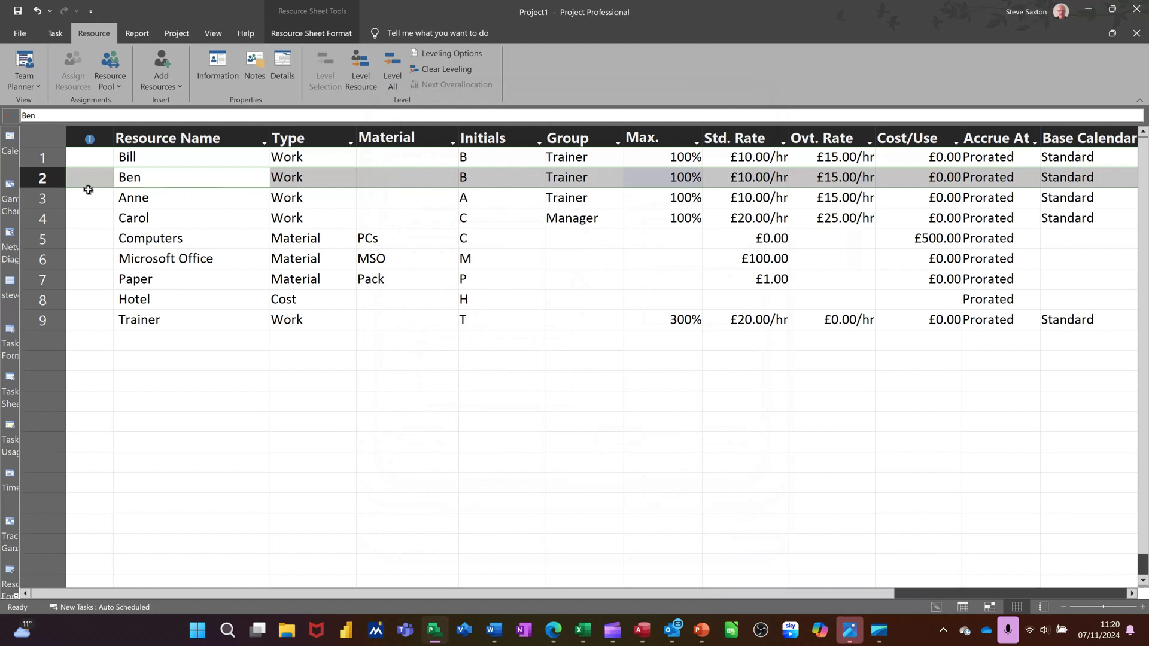
Return to the Gantt Chart, widen the timeline beside the table, and examine the resources assigned to Task 3
left_click(10, 187)
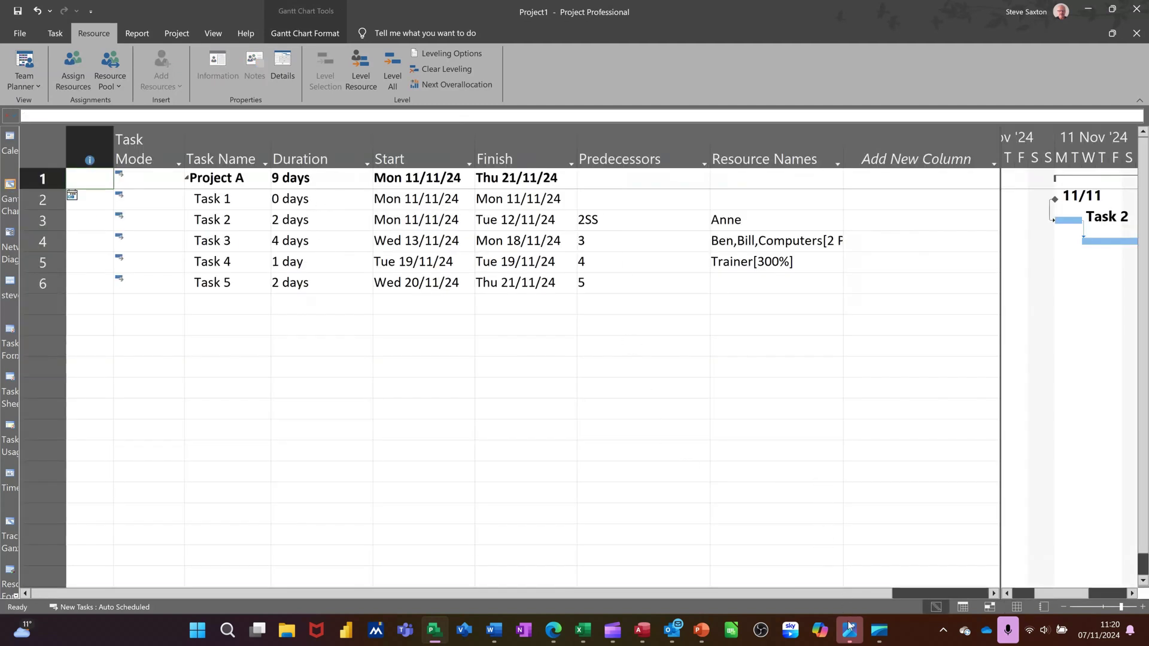
left_click_drag(867, 596, 997, 594)
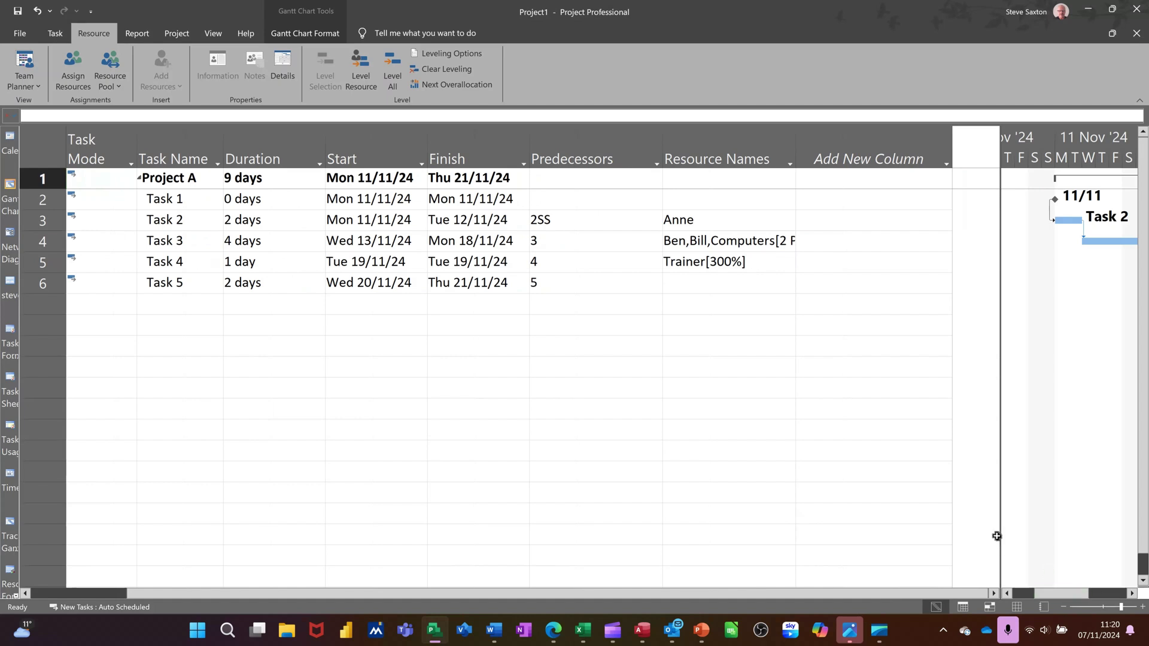
left_click_drag(998, 534, 800, 523)
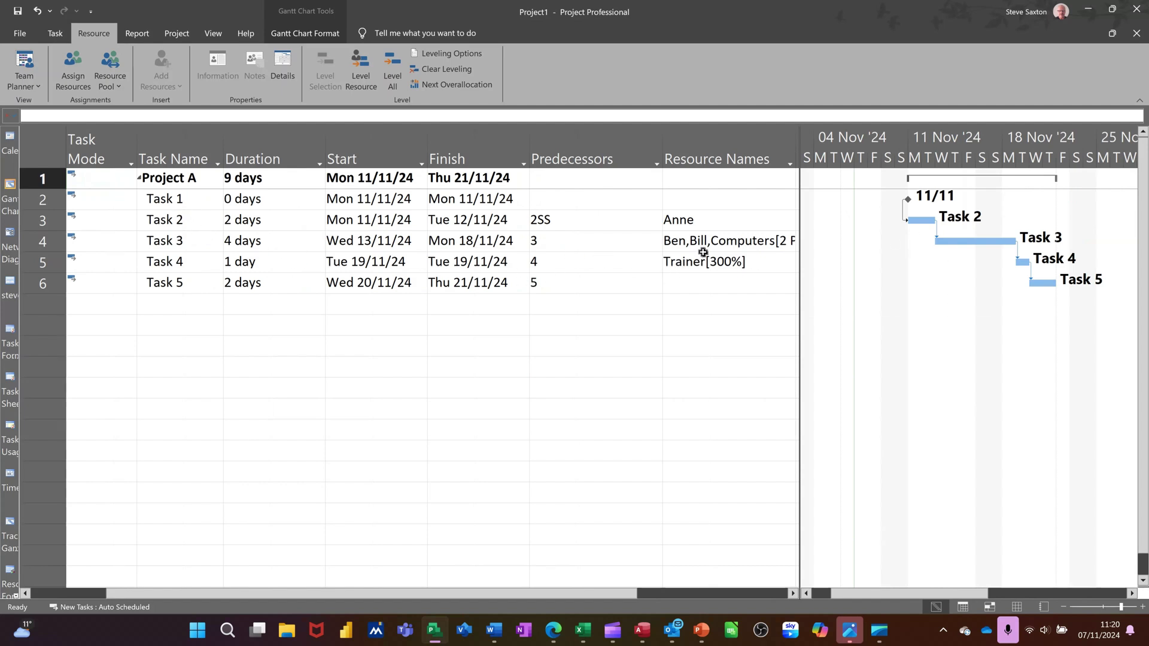
left_click(711, 242)
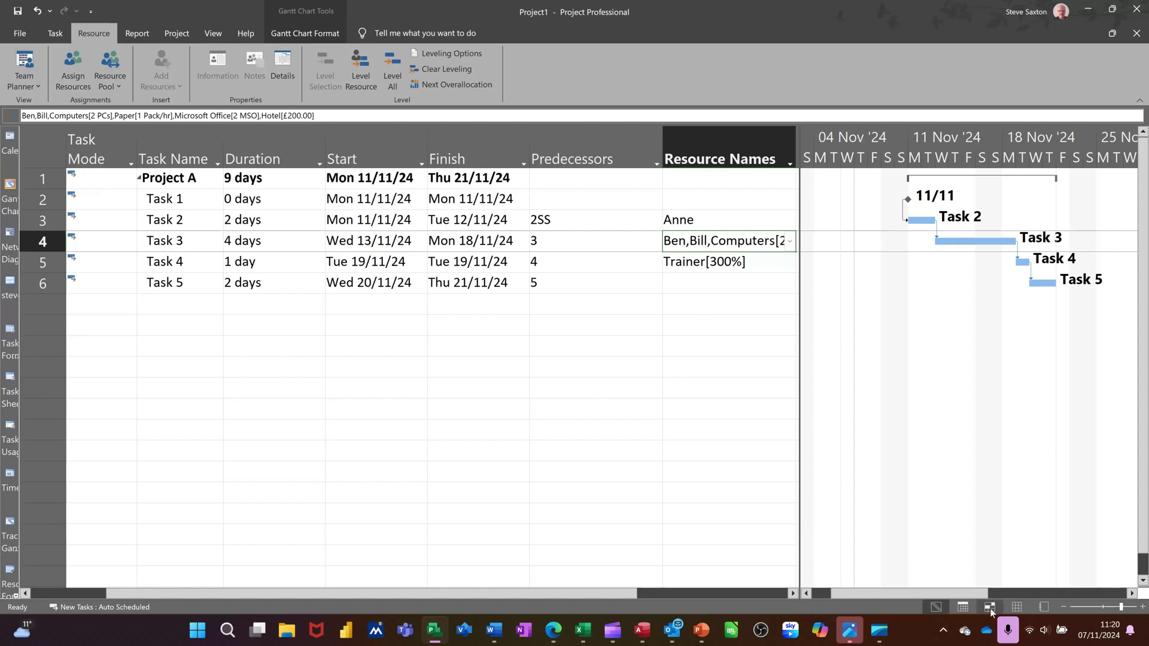
Switch to the Resource Sheet and open the cost rate tables of the resource in row 2
left_click(1017, 608)
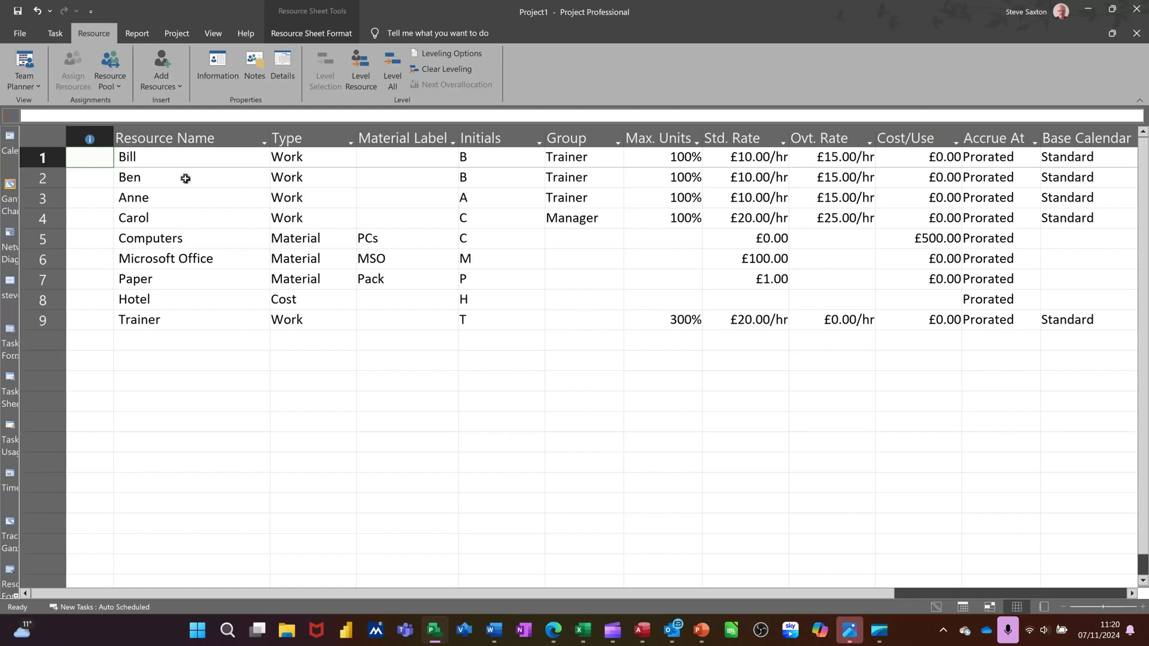
left_click(185, 179)
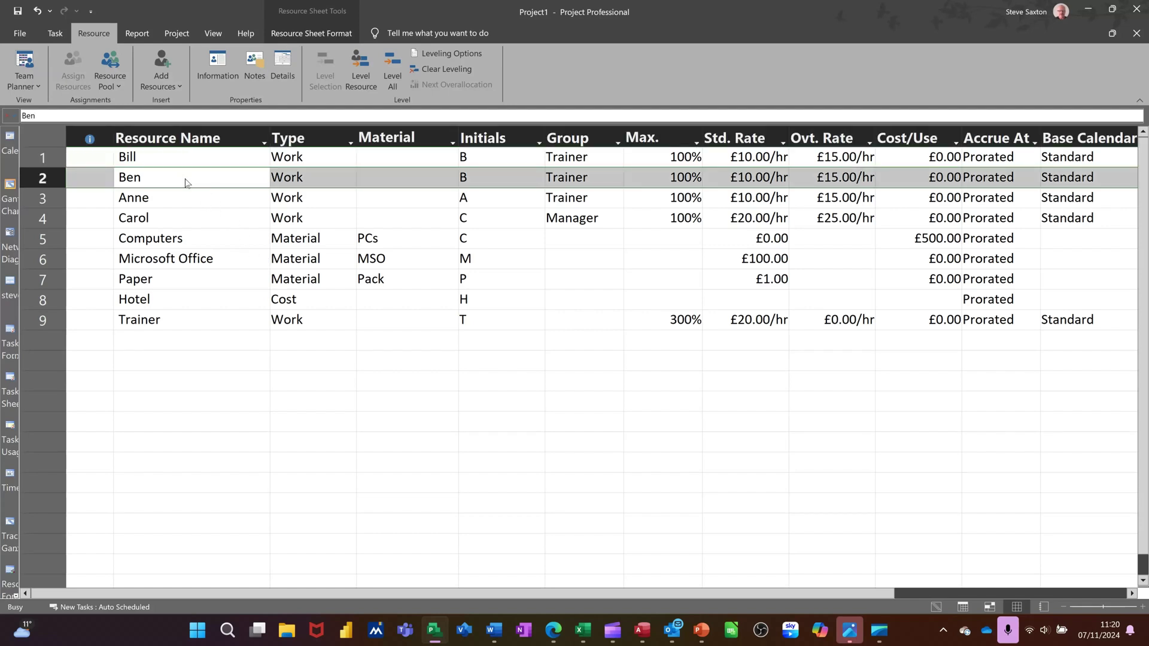
double_click(185, 180)
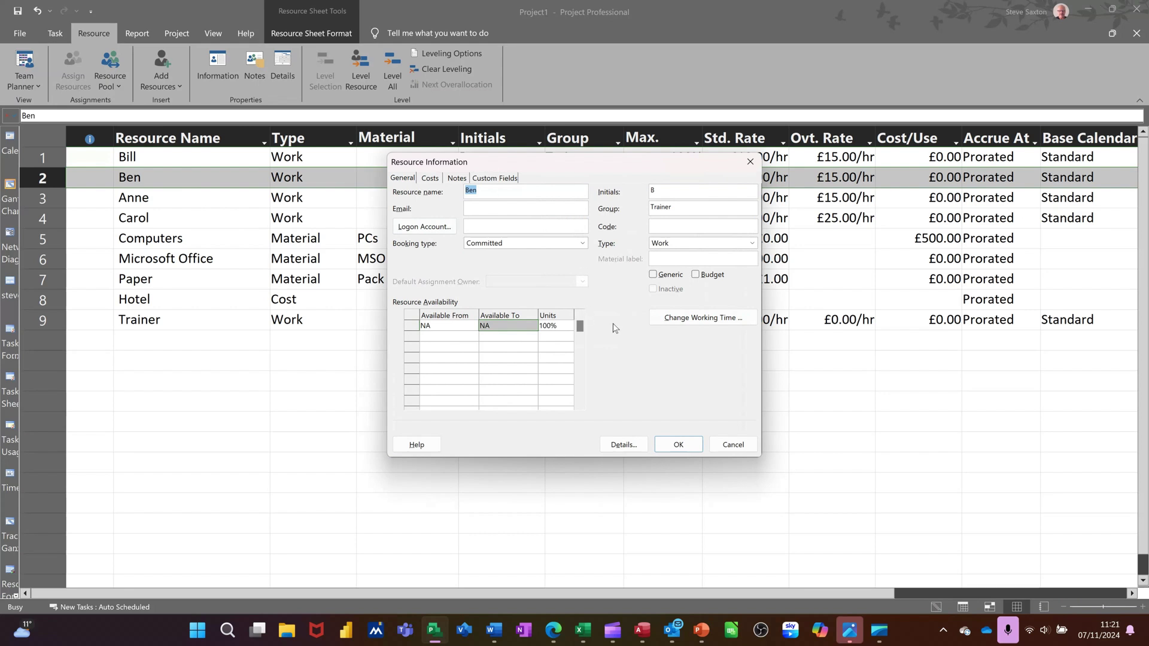
left_click(431, 179)
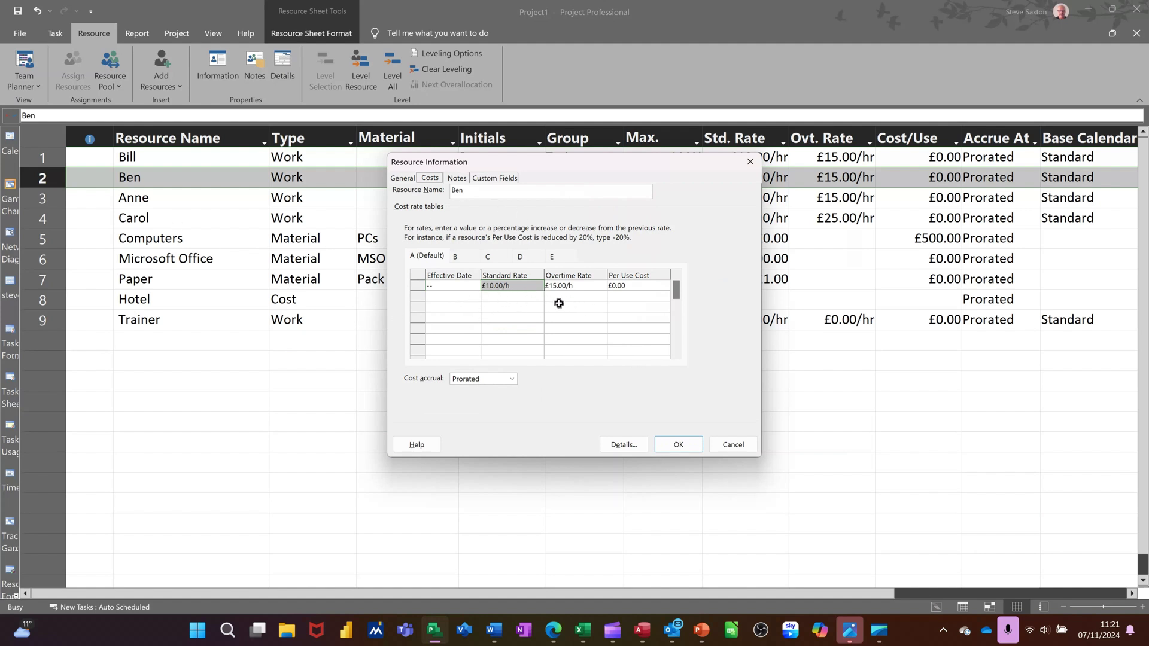
In cost rate table A, add a standard rate of £15.00/h effective from 18/11/24
left_click(446, 299)
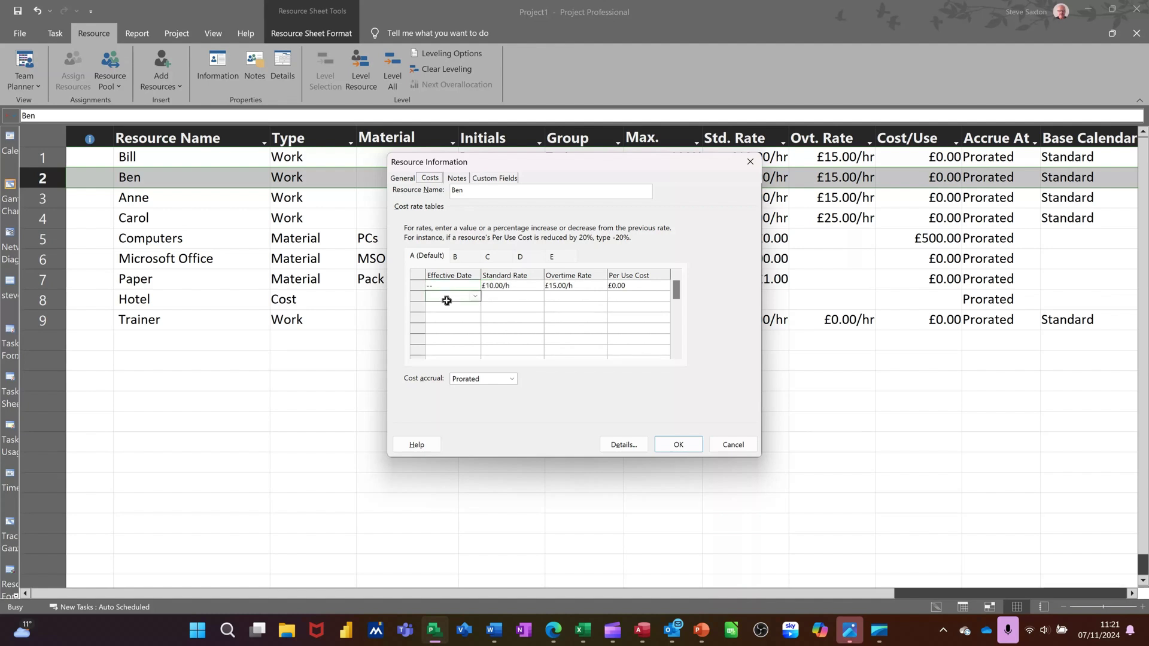
left_click(476, 297)
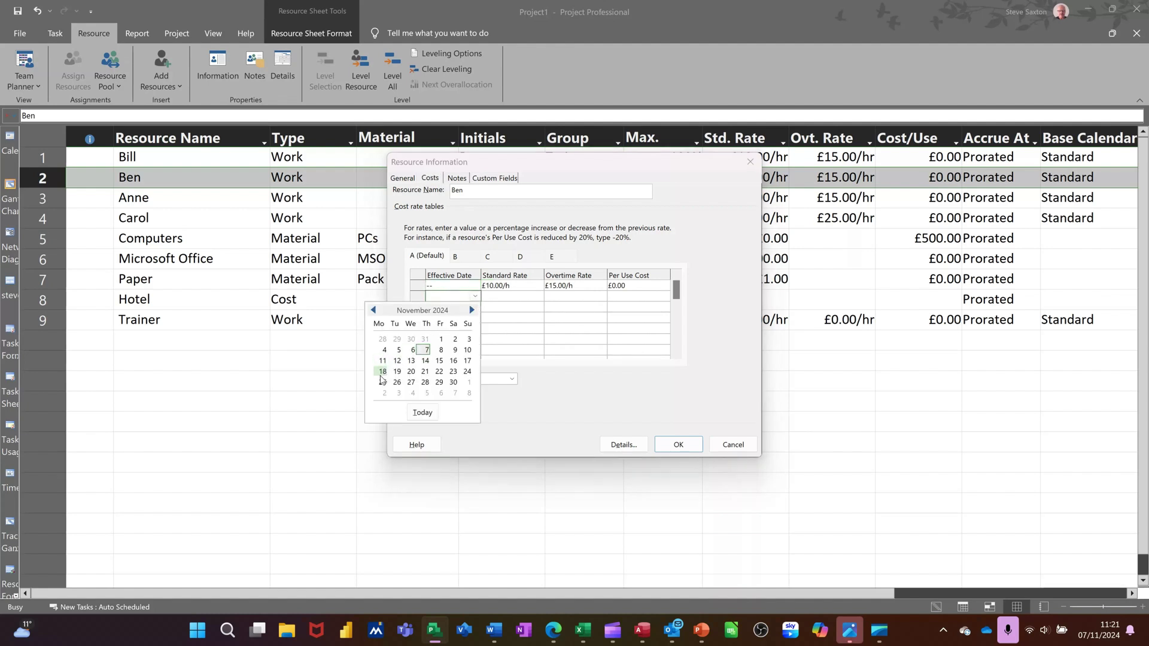
left_click(383, 372)
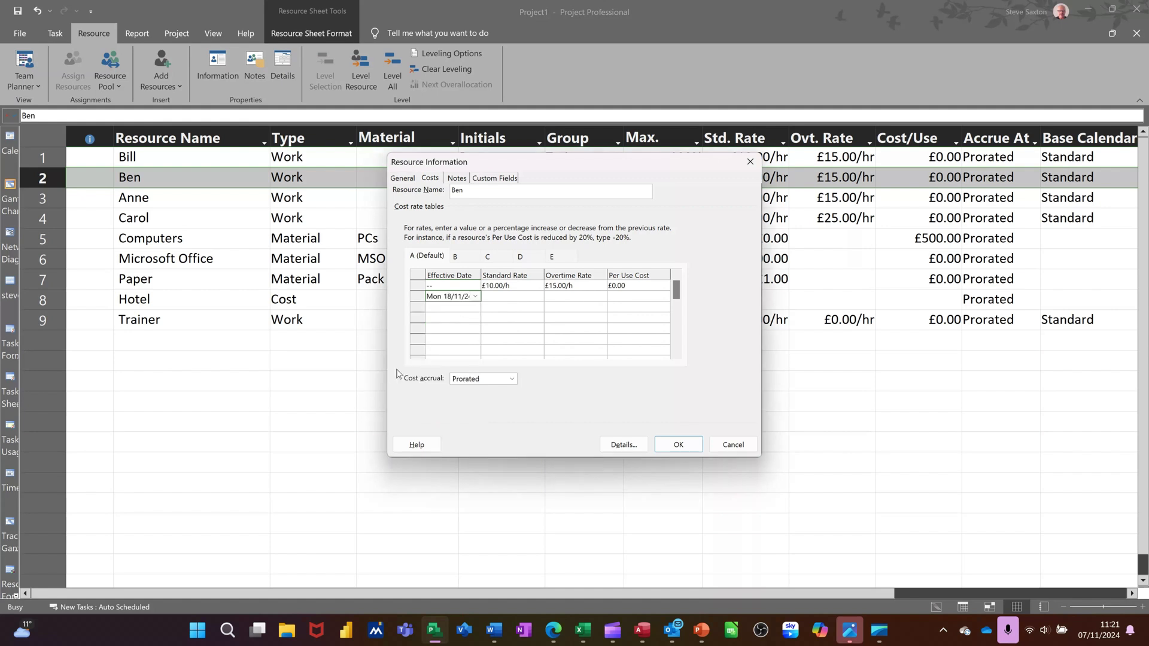
left_click(520, 298)
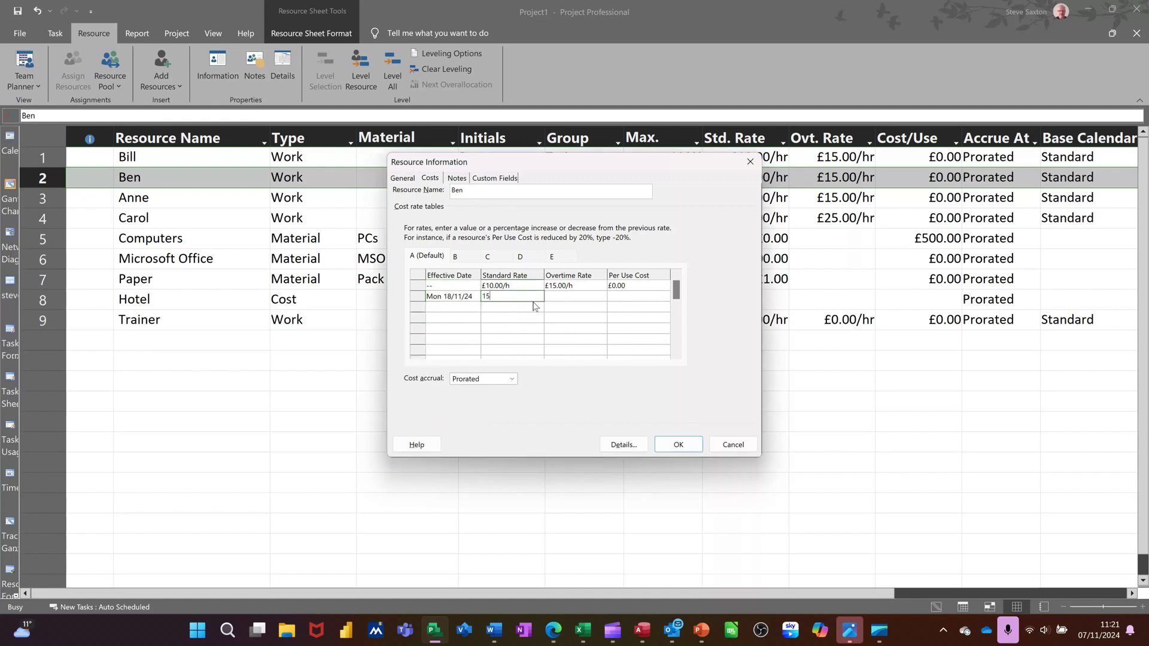
left_click(559, 298)
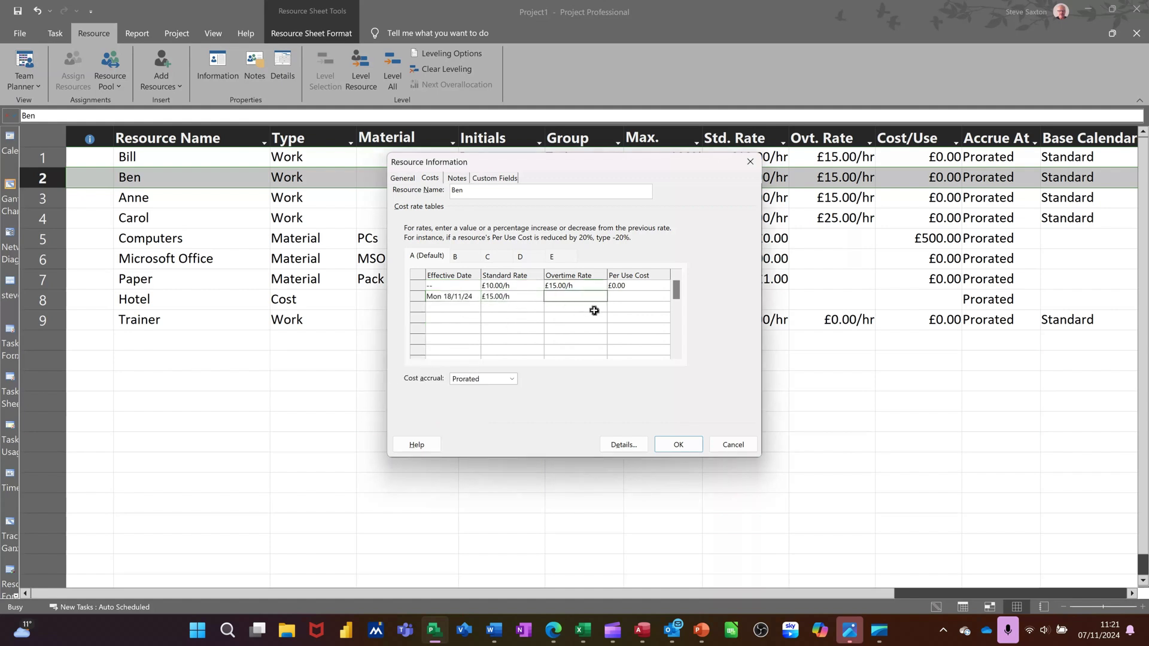
left_click(507, 307)
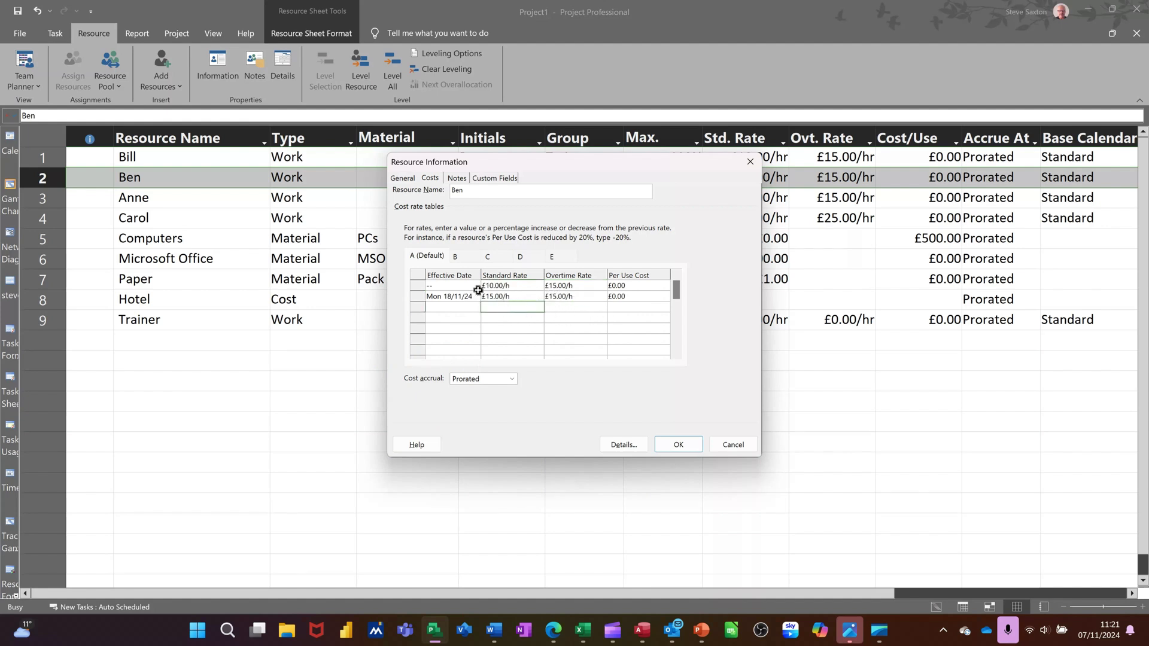
Add another row to cost rate table A with a £10.00/h standard rate effective from 25/11/24
left_click(457, 309)
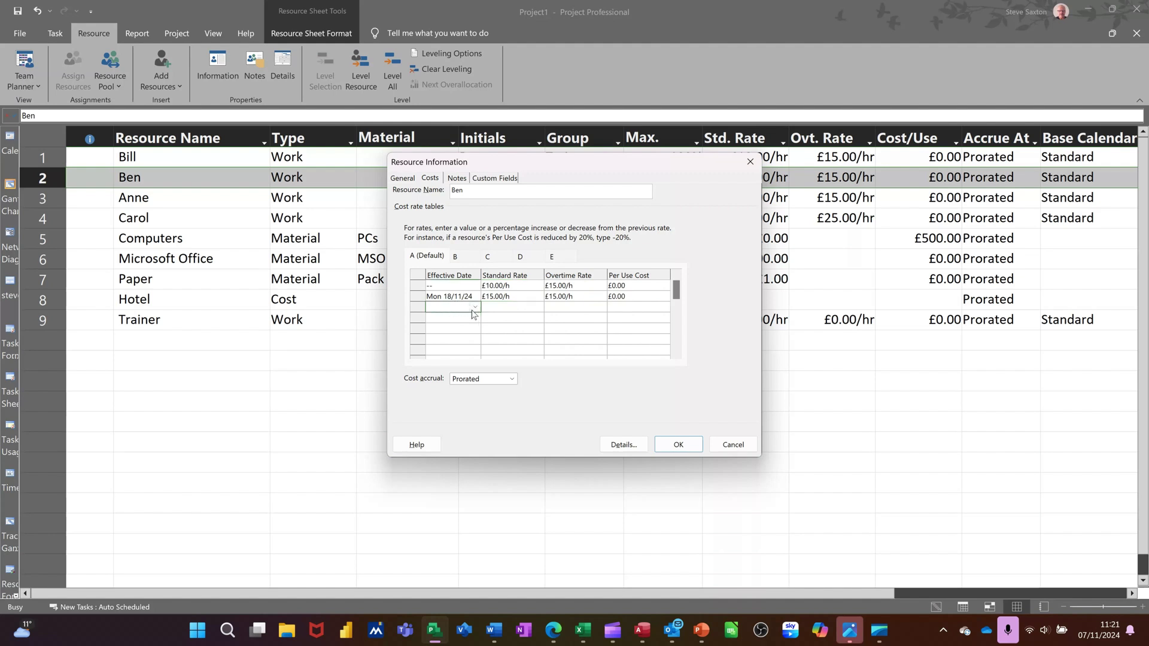
left_click(475, 308)
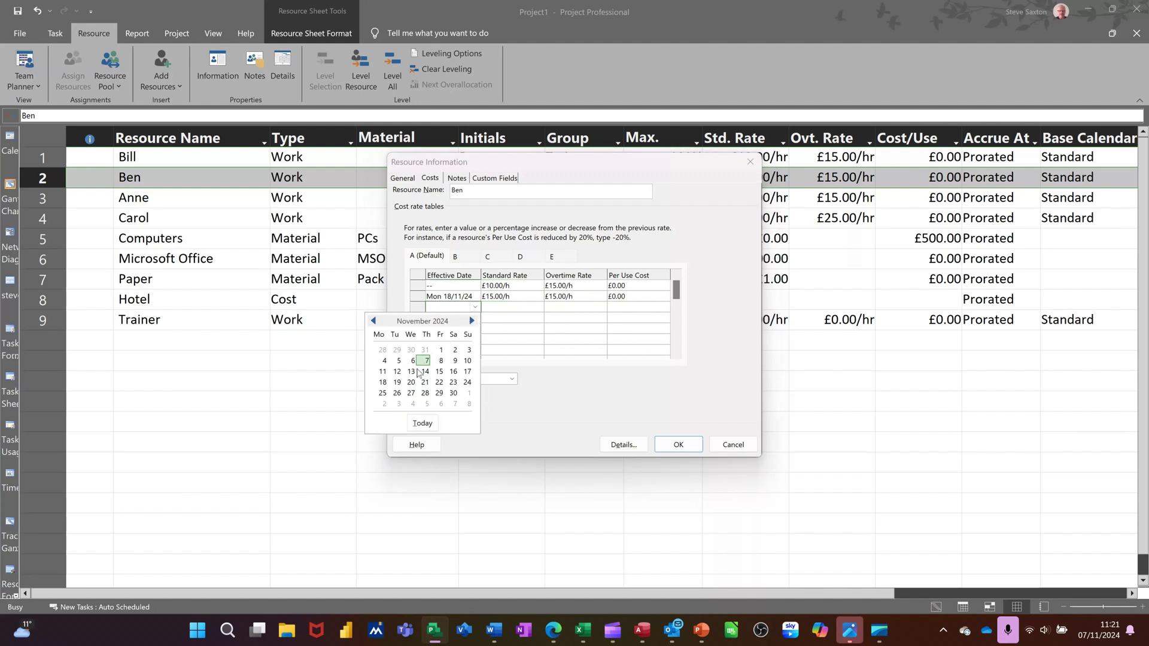
left_click(382, 393)
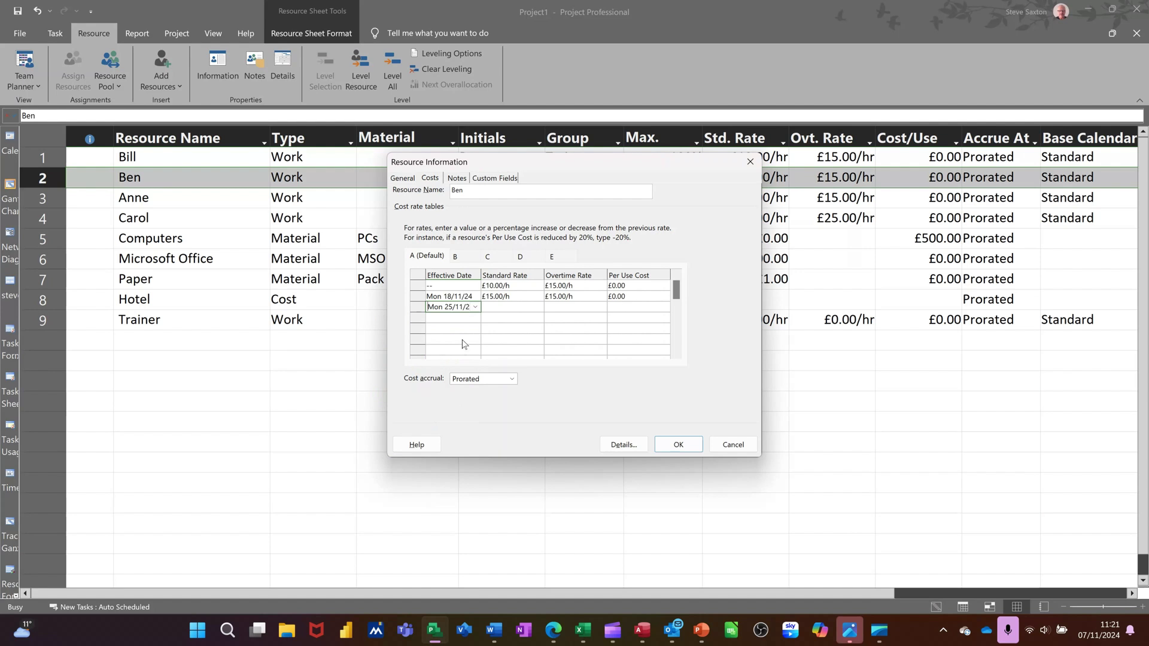
left_click(511, 308)
type("1")
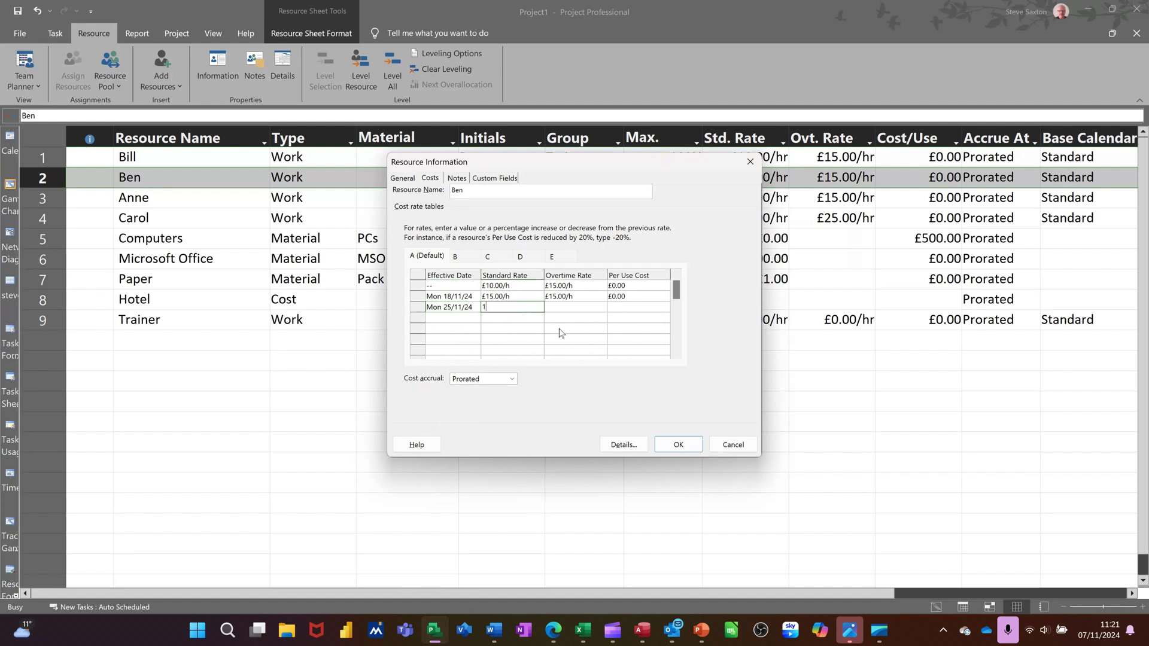
type("0")
key("Return")
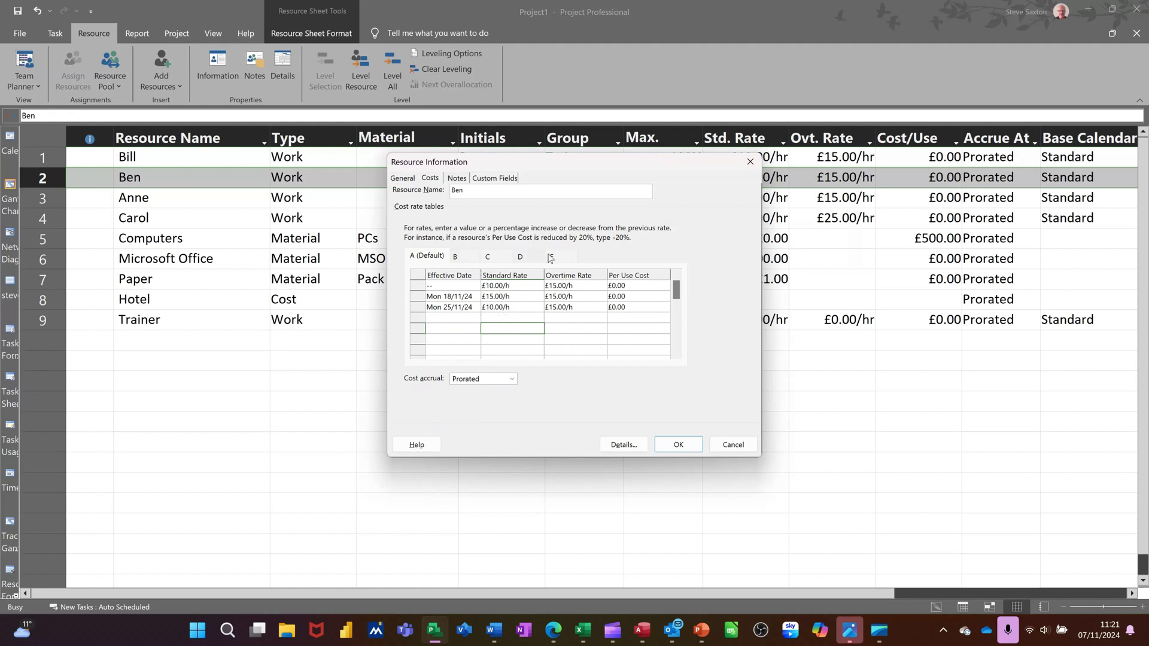
Check the resource's notes and custom fields, then review its cost rates and accept the resource's settings
left_click(455, 180)
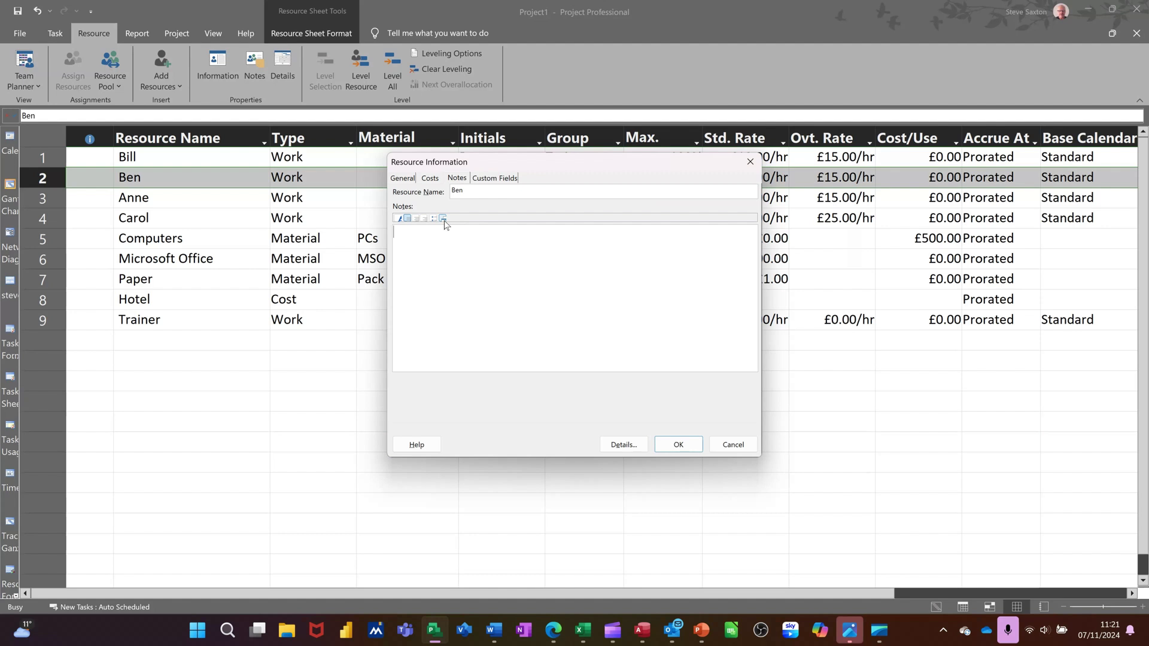
left_click(490, 178)
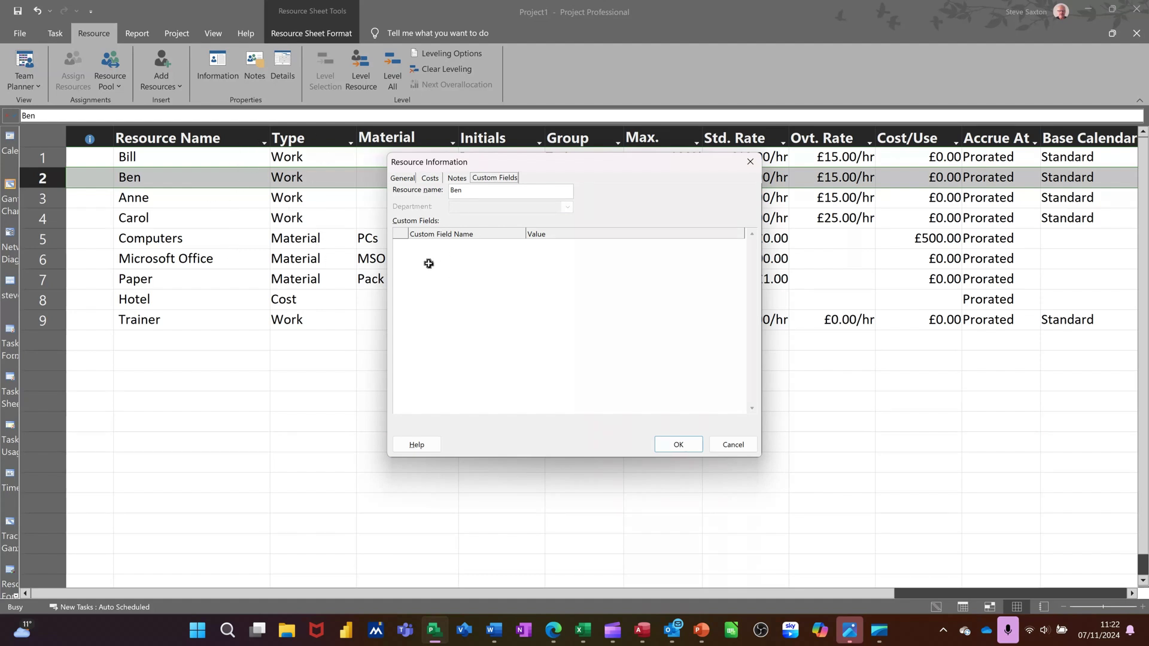
left_click(430, 179)
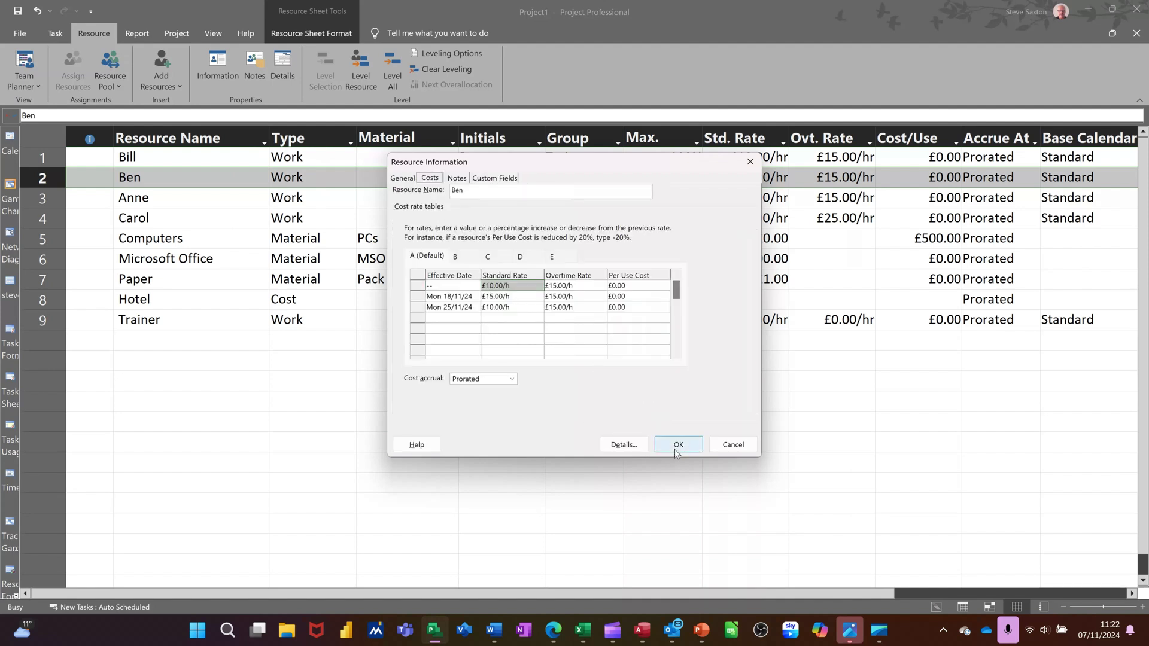
left_click(676, 449)
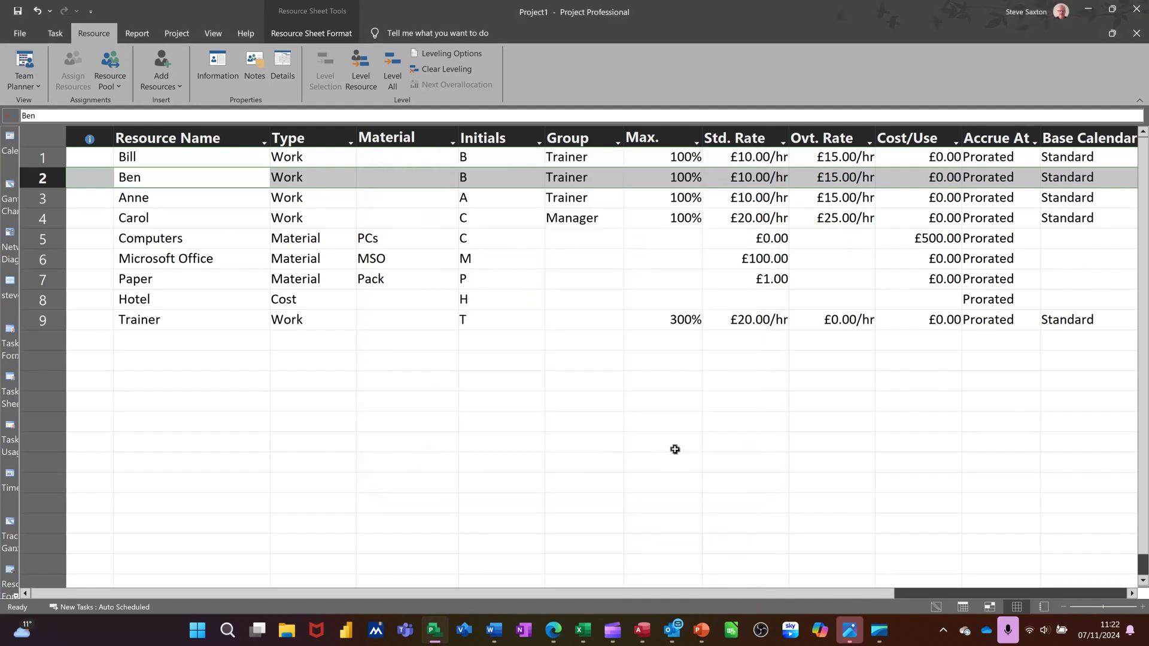
Review the listed resources and compare the types of the material resources in rows 5 to 7 and the work resources in rows 1 to 4
left_click(200, 197)
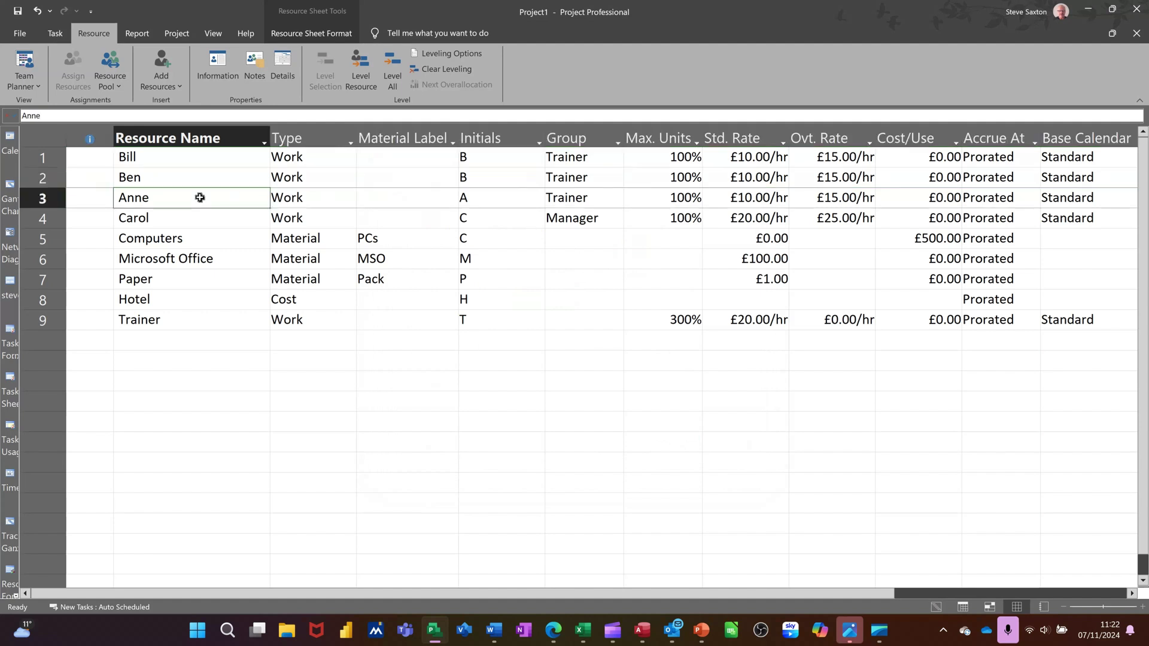
left_click(201, 214)
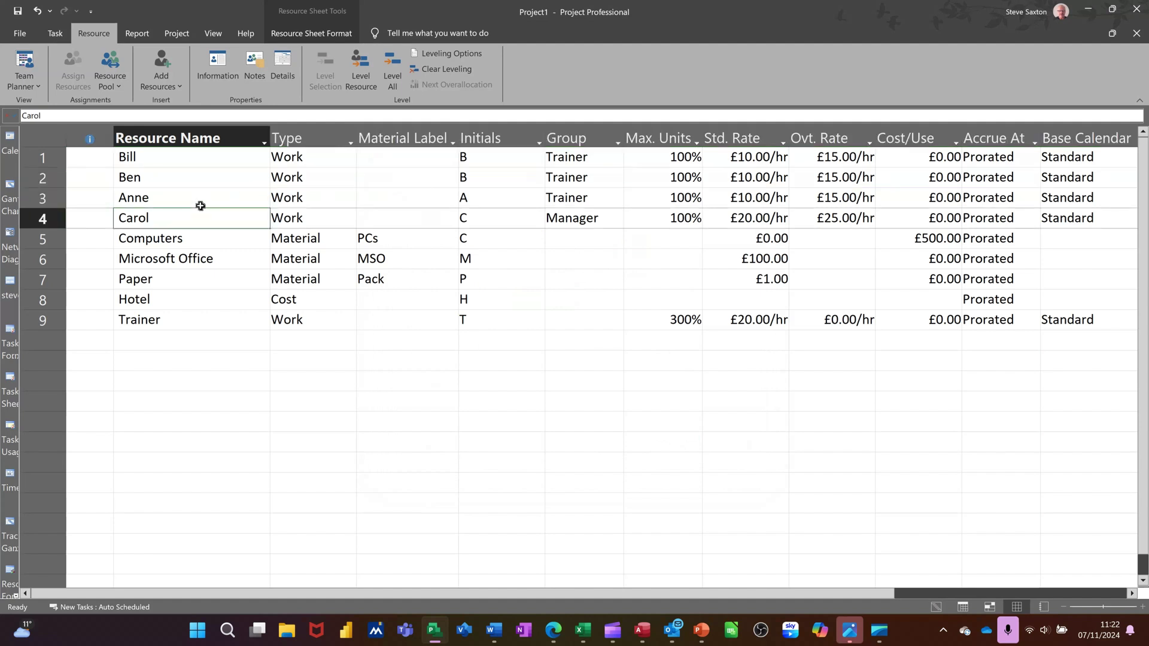
left_click(191, 319)
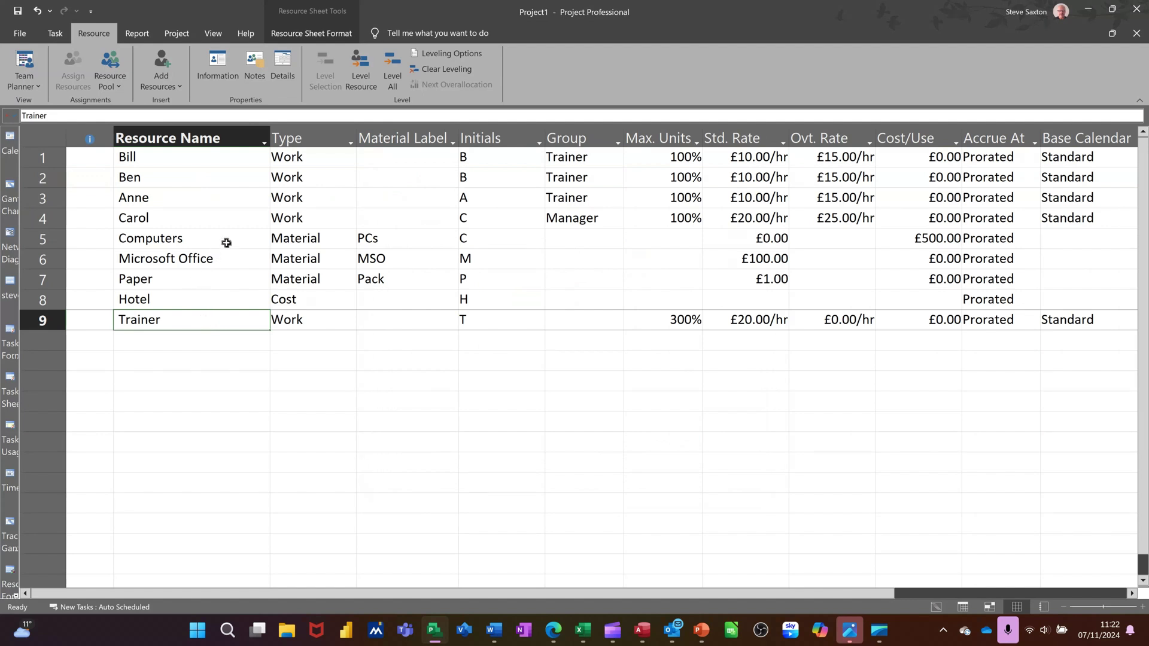
left_click_drag(297, 238, 296, 276)
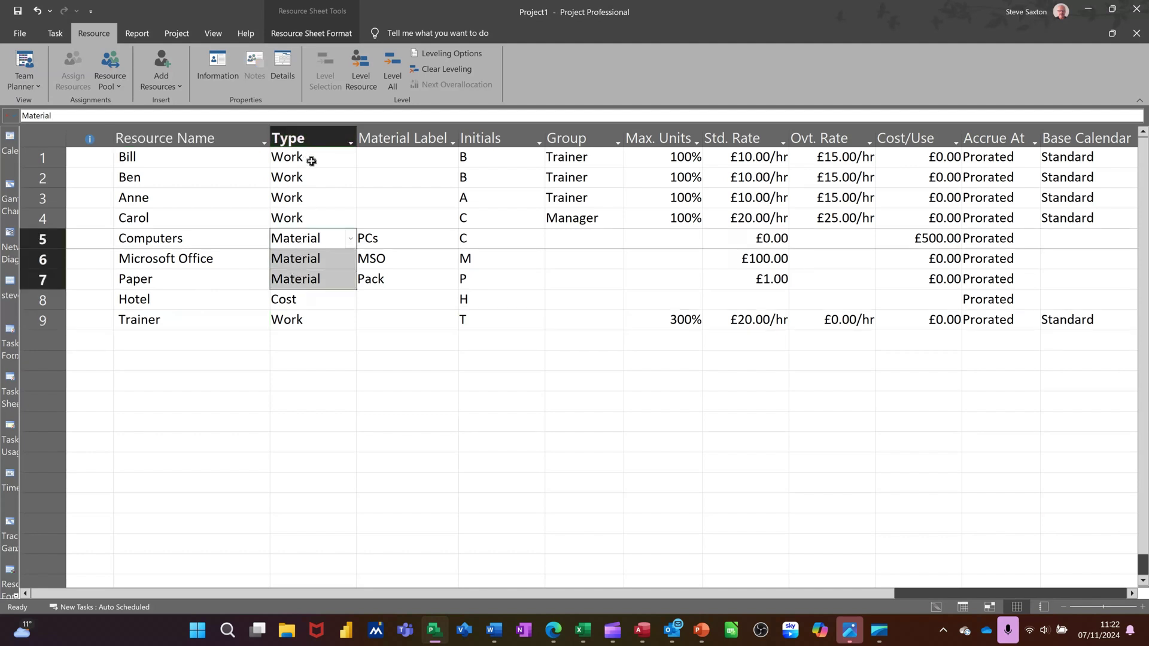
left_click_drag(310, 159, 312, 214)
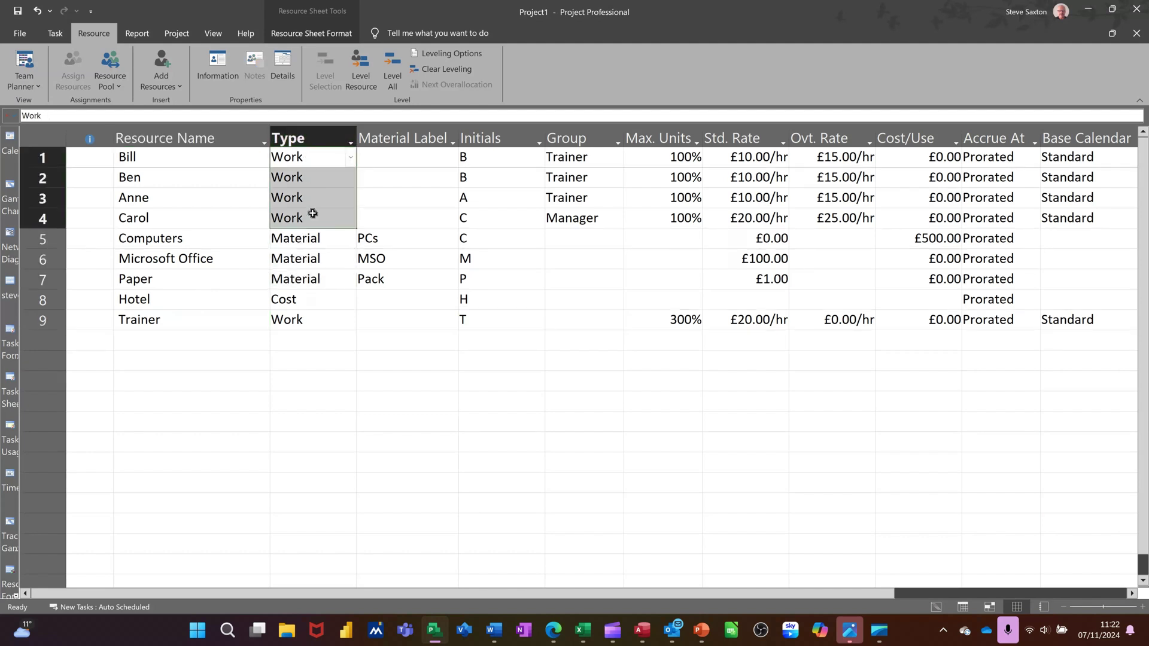